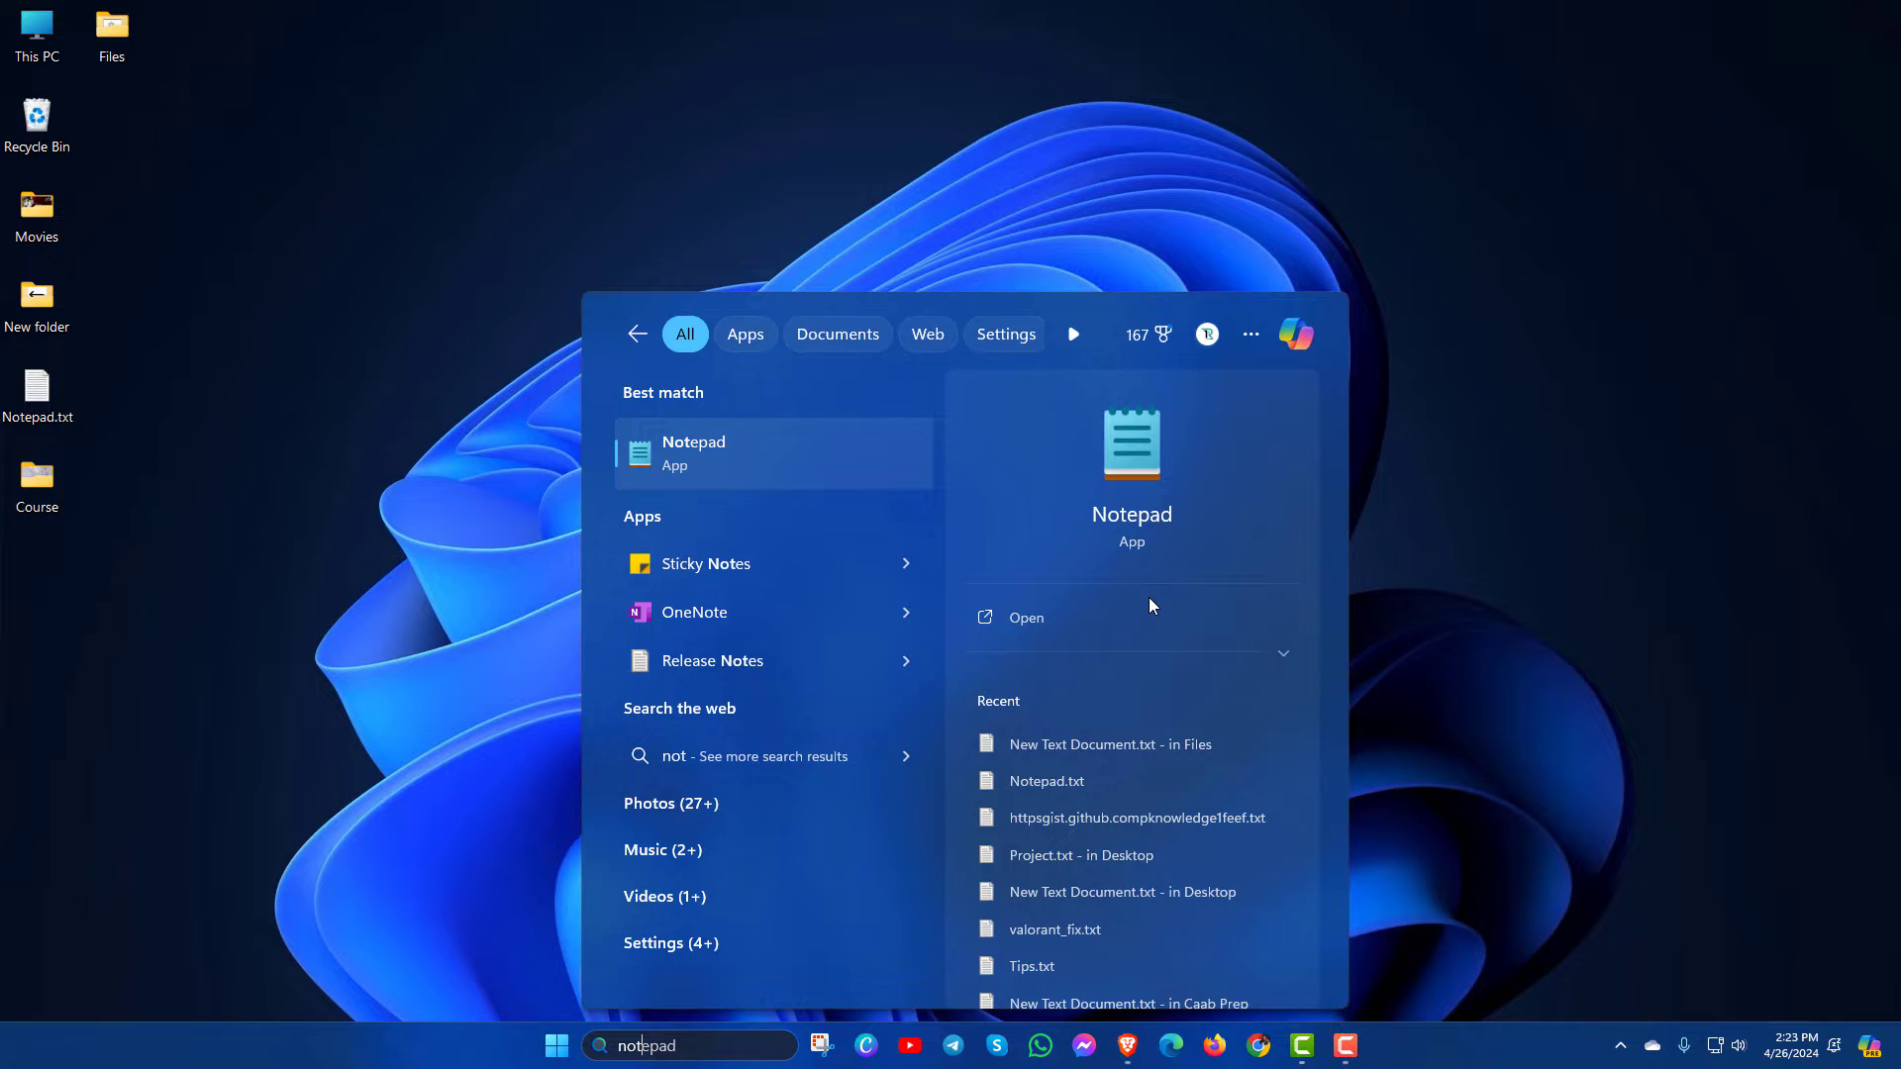
# Step: Dismiss the Windows search and open the installed apps list in Windows Settings
pyautogui.press('Escape')
pyautogui.rightClick(557, 1045)
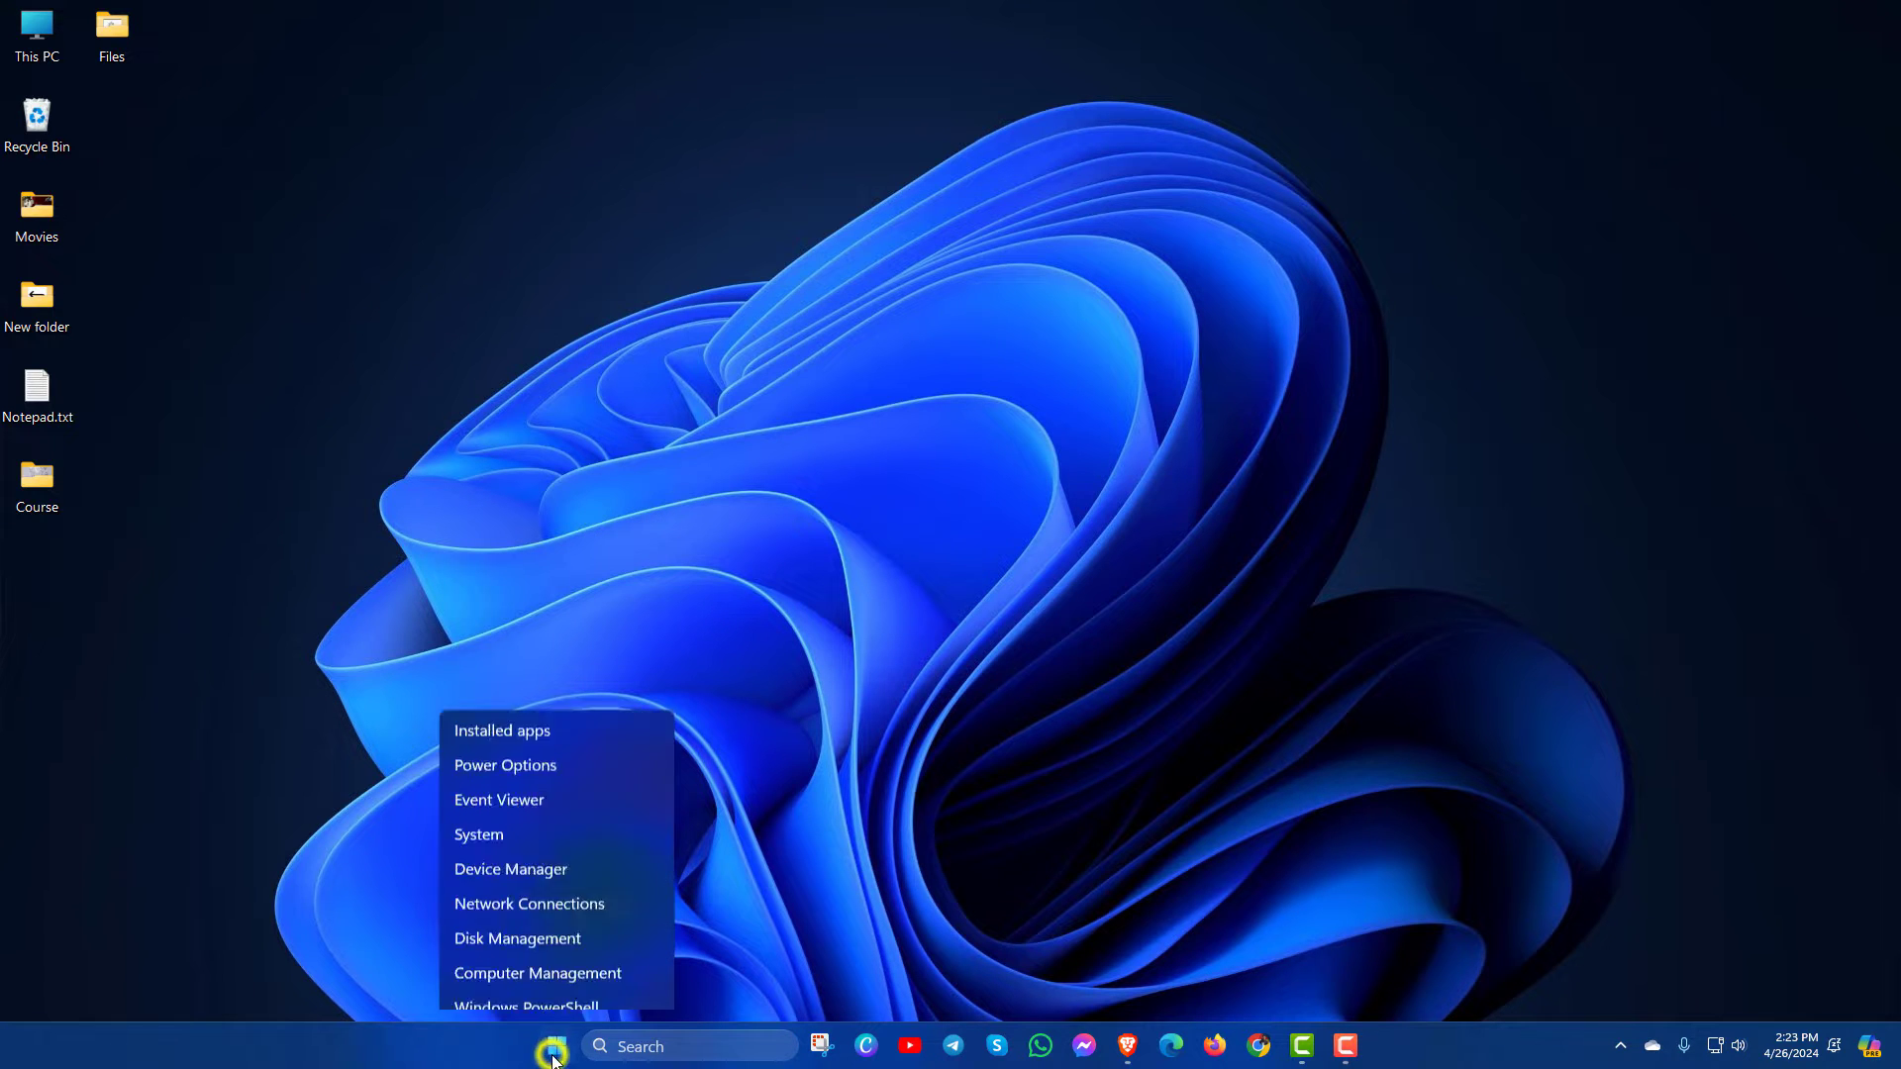
pyautogui.click(485, 814)
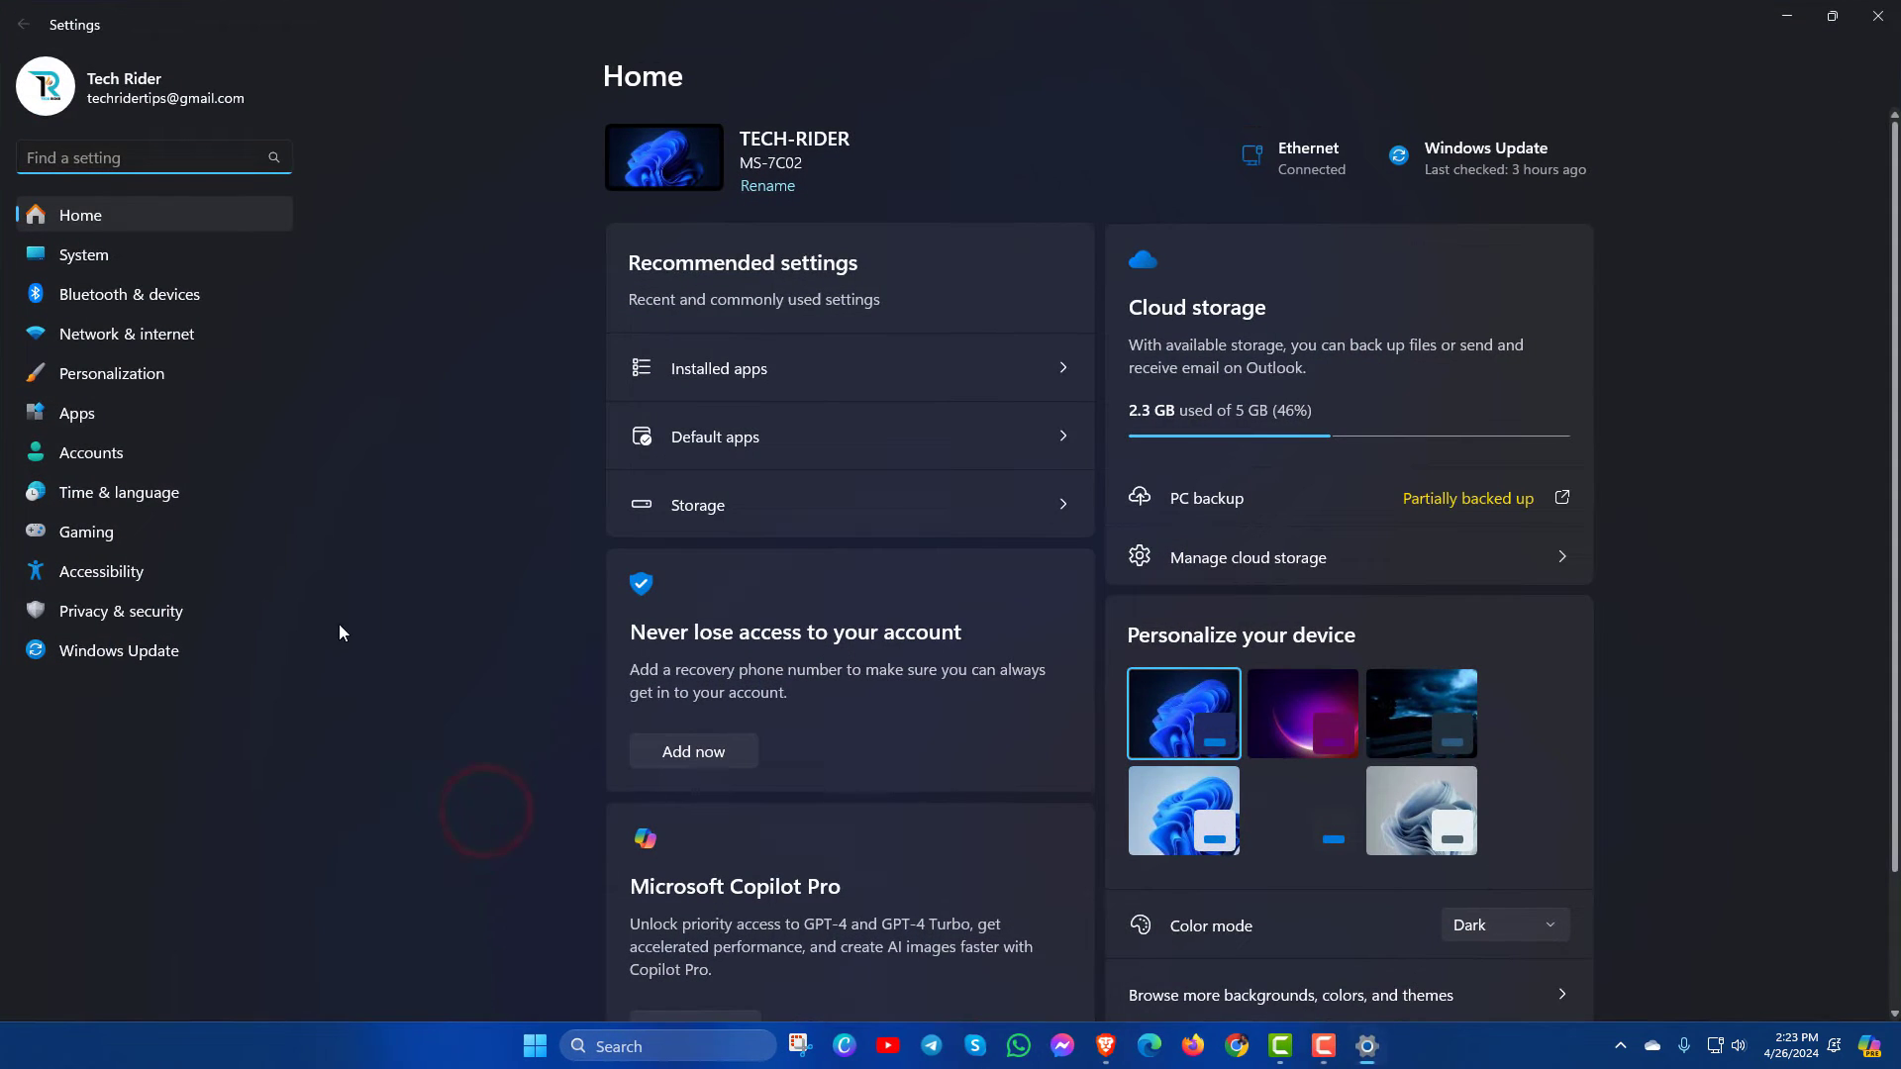
pyautogui.click(79, 422)
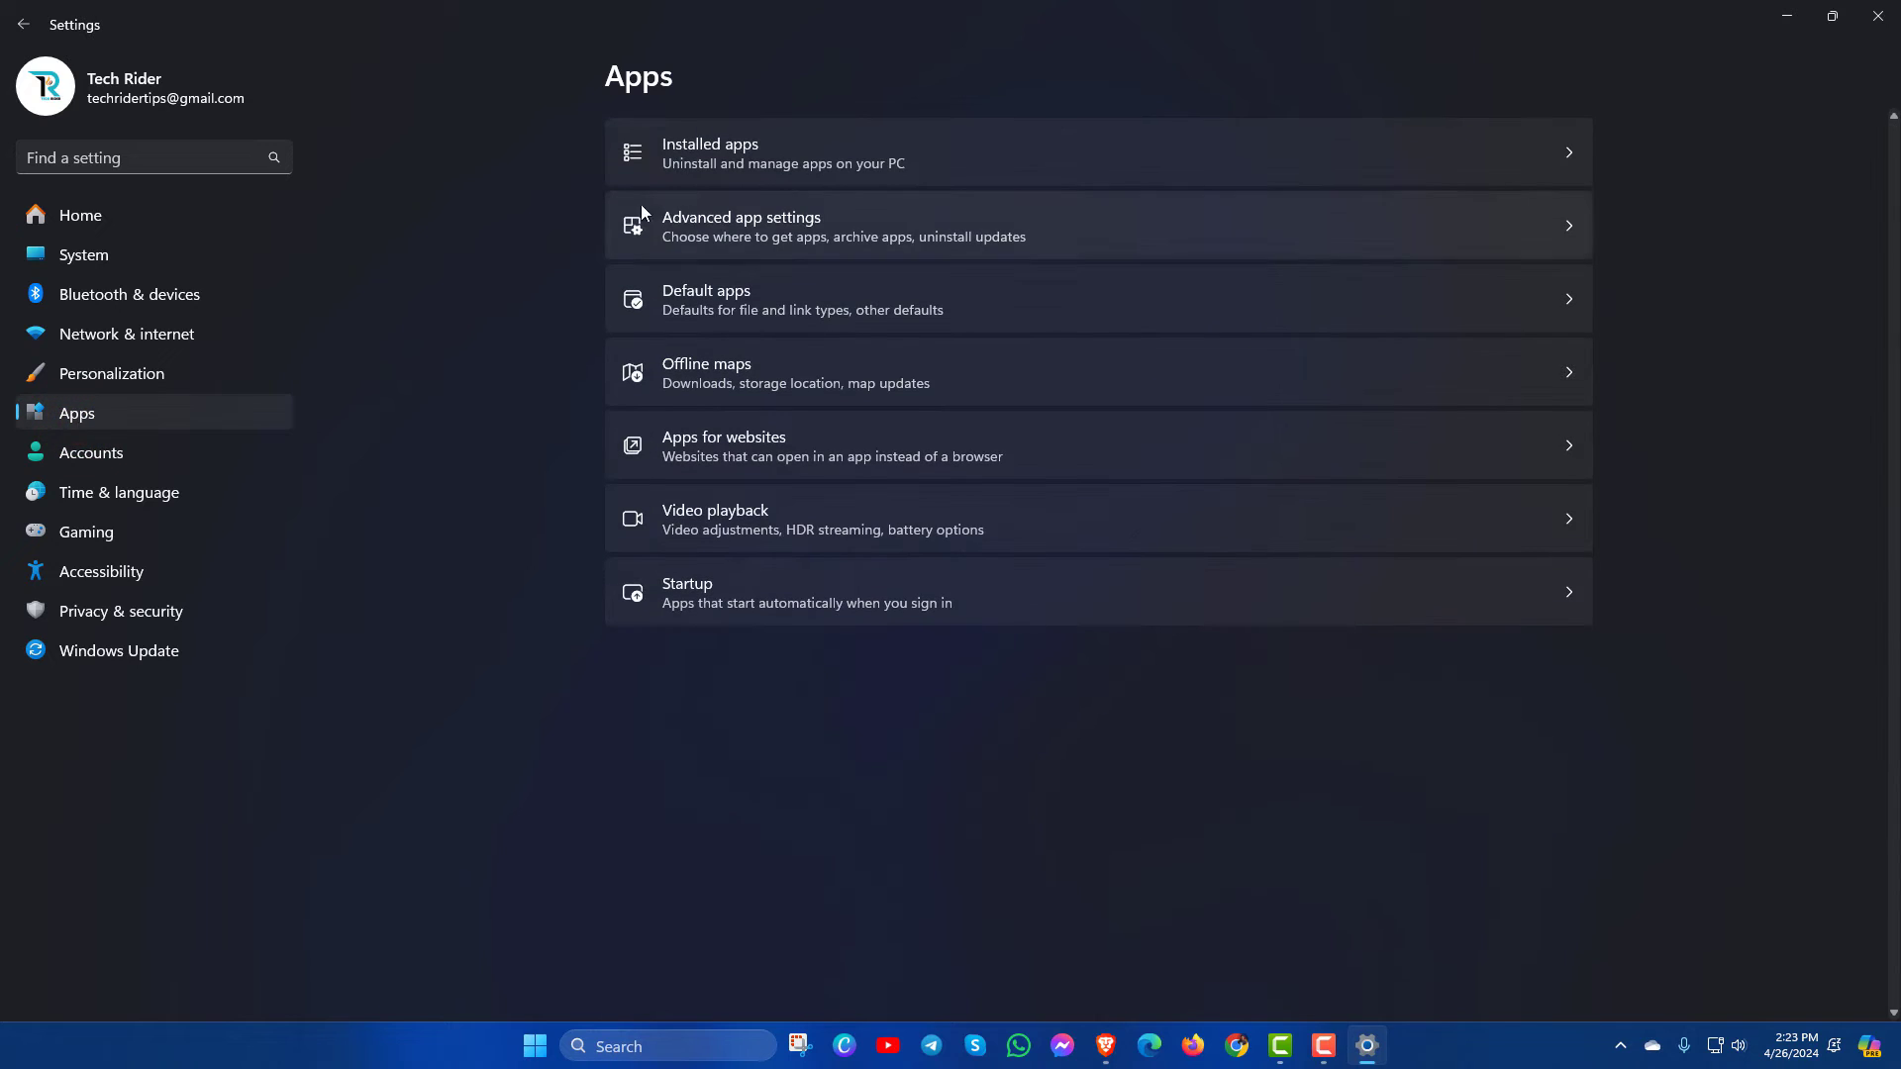
pyautogui.click(687, 168)
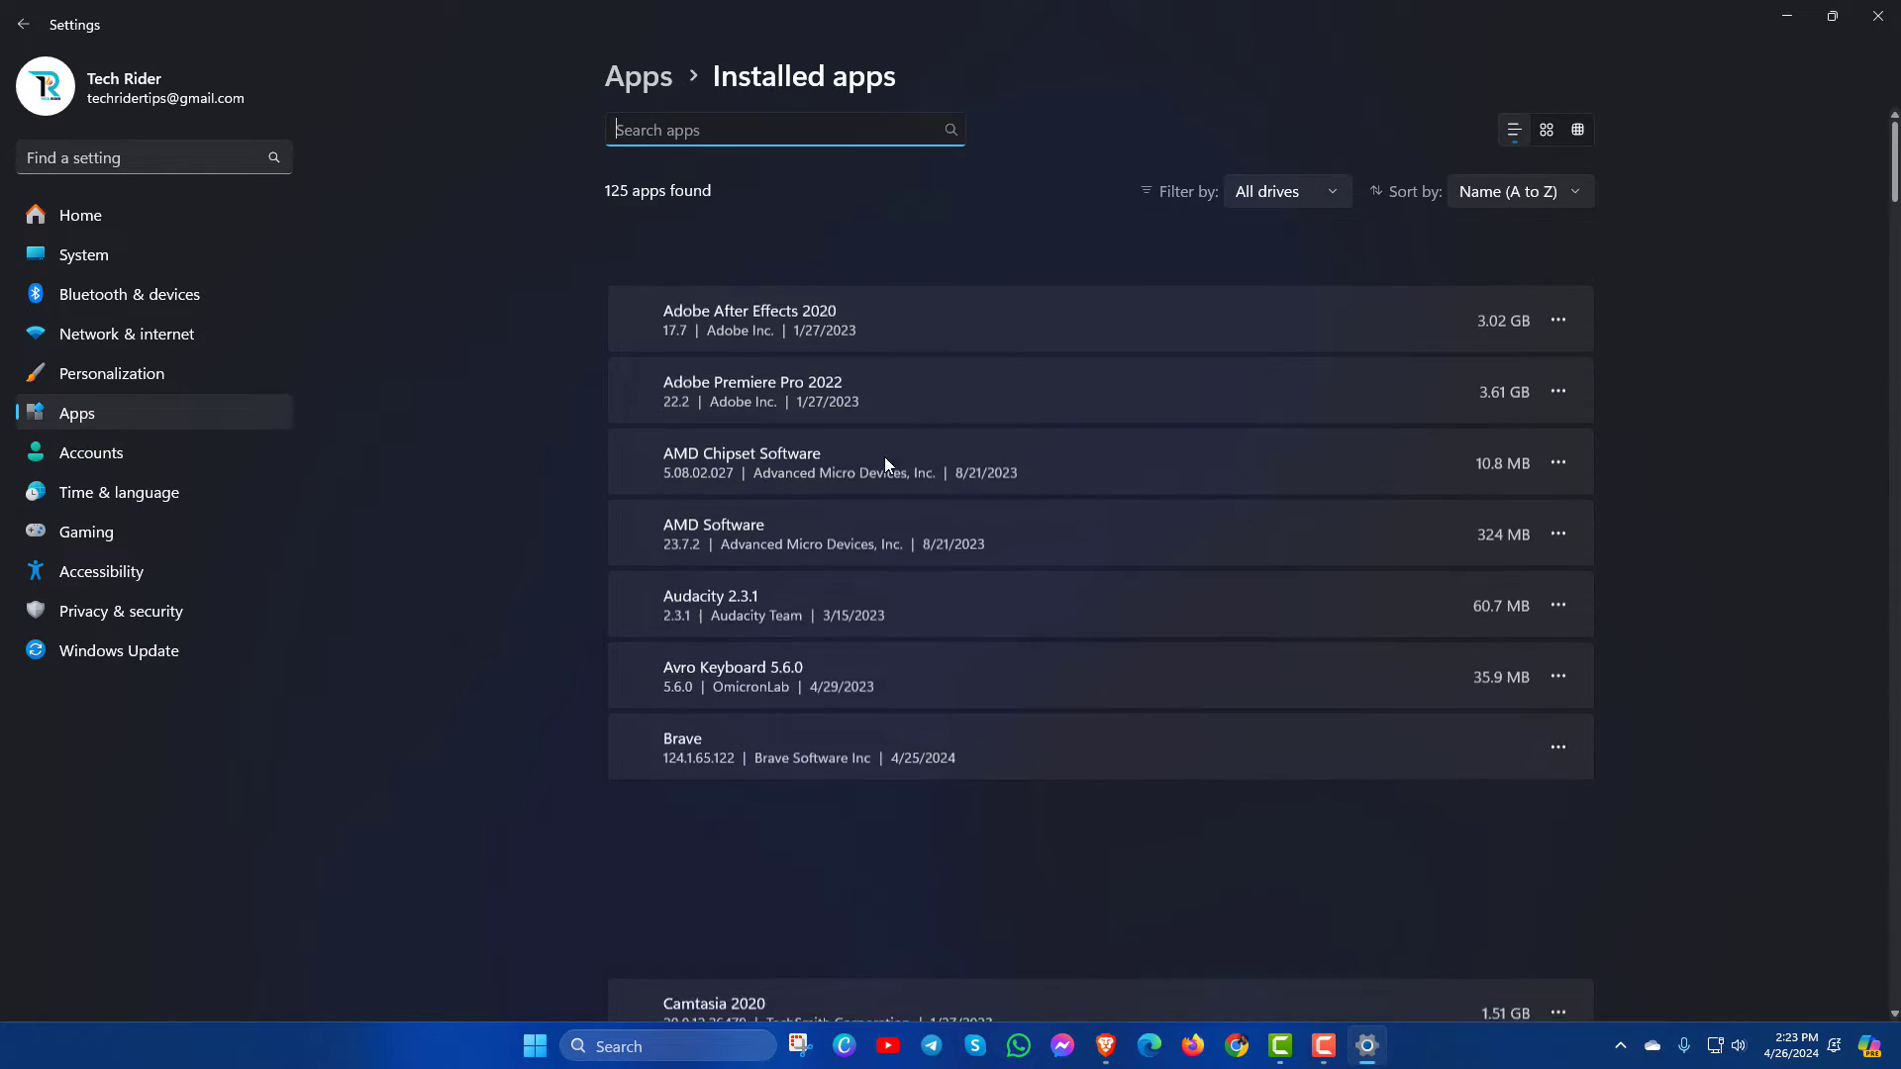
# Step: Search the installed apps for "notepad" and open the advanced options of Notepad
pyautogui.click(688, 130)
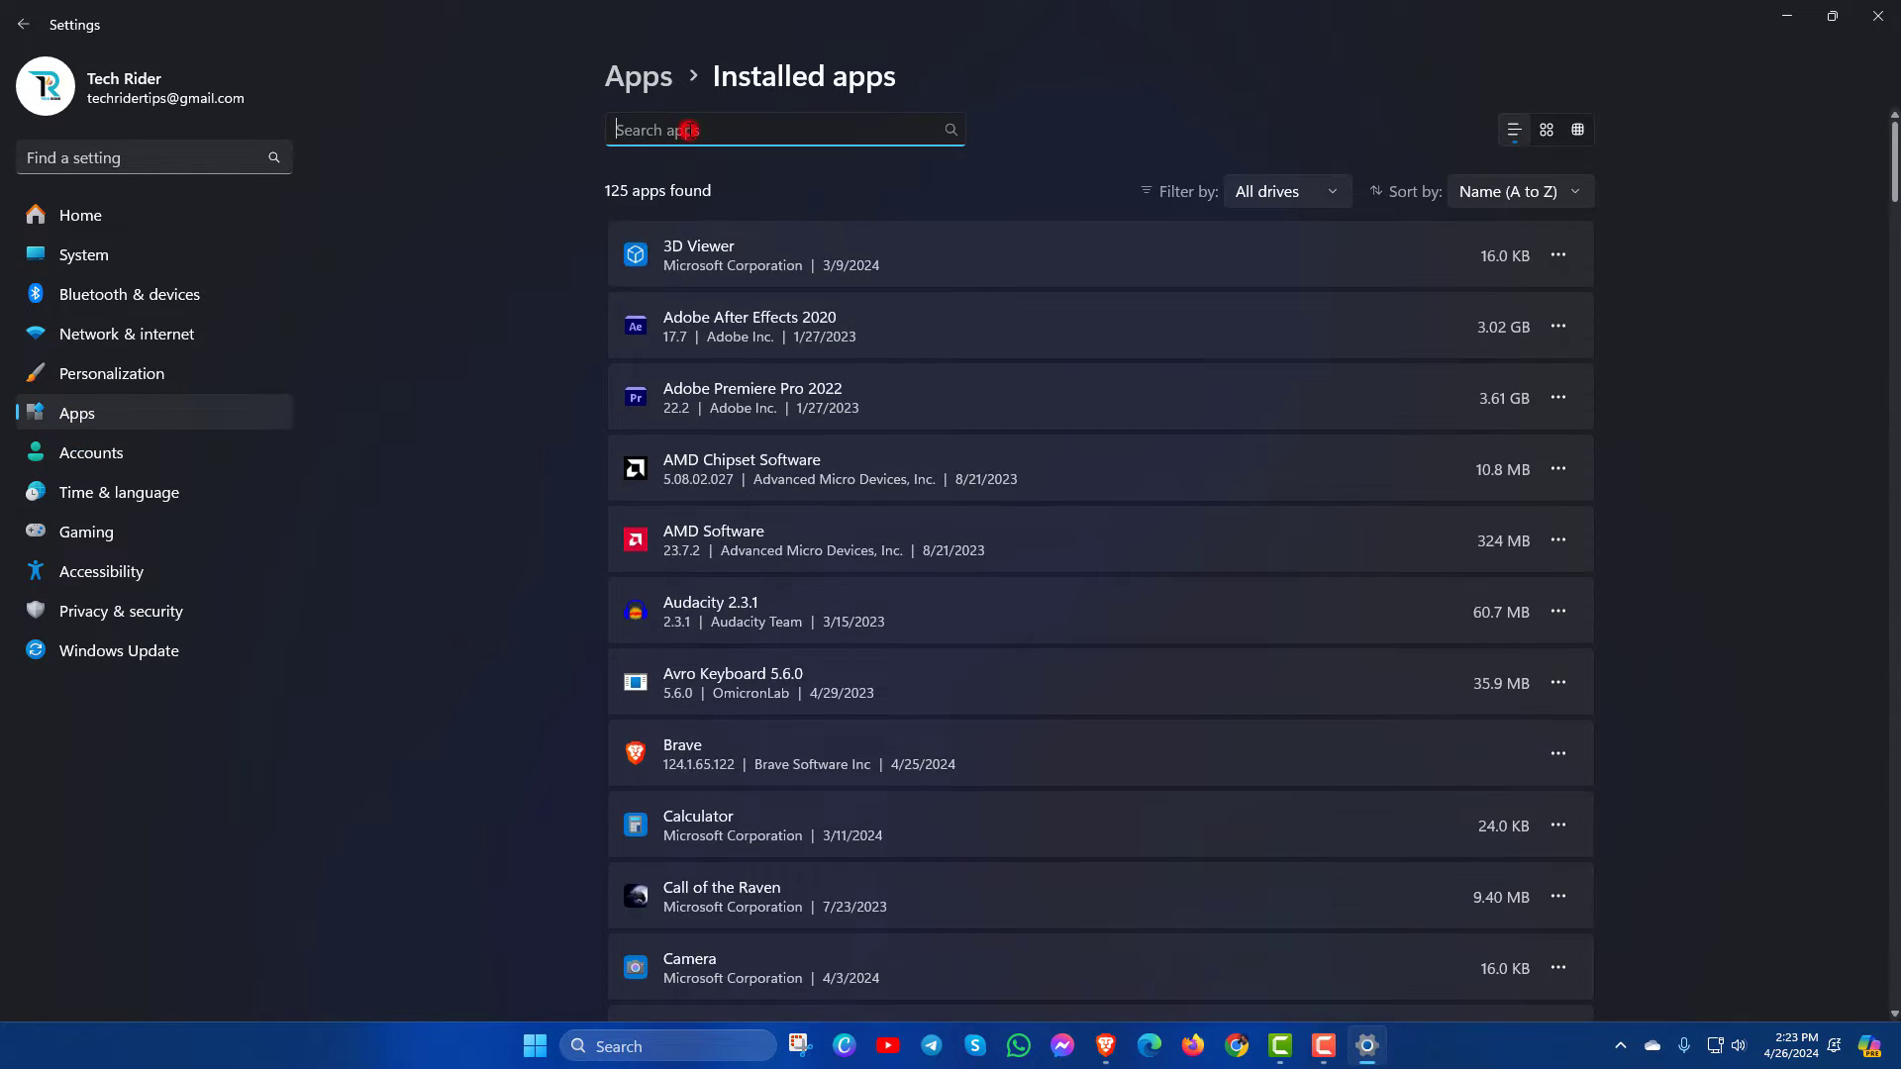
pyautogui.write('no')
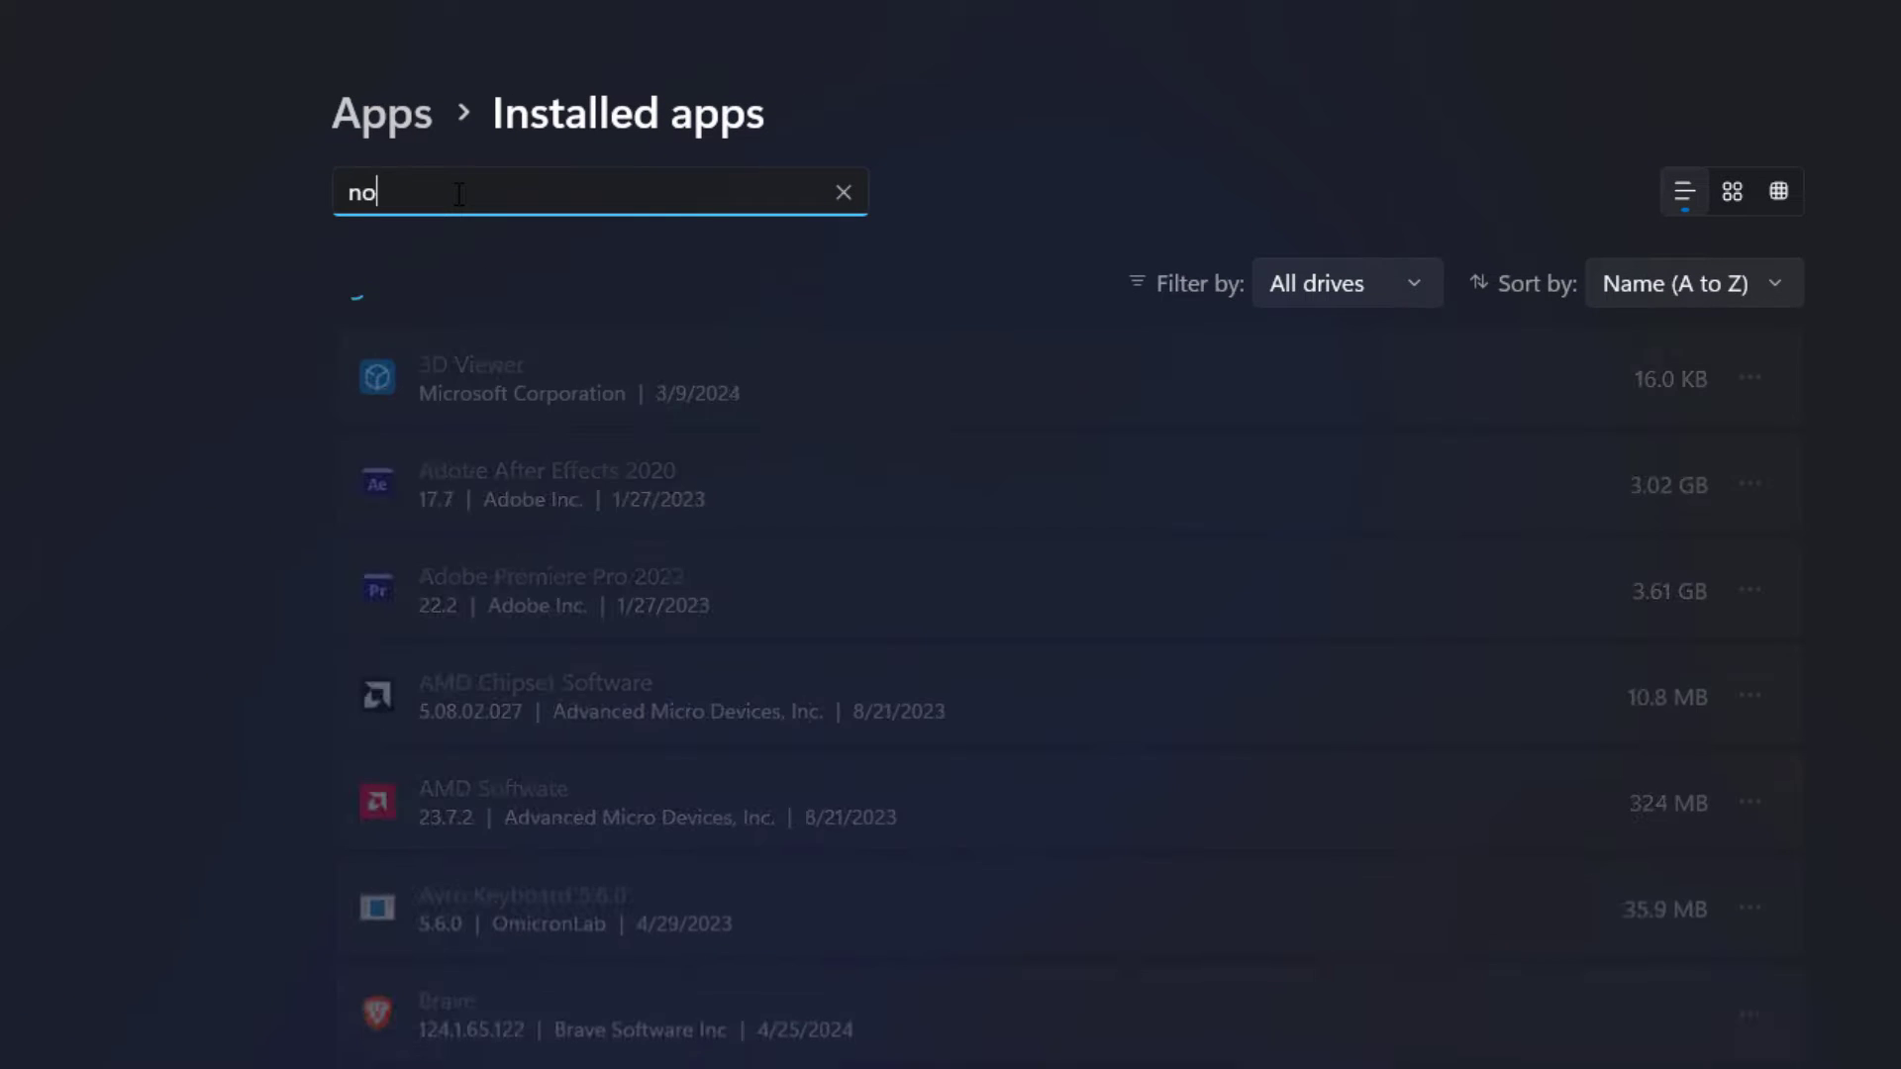
pyautogui.write('tepad')
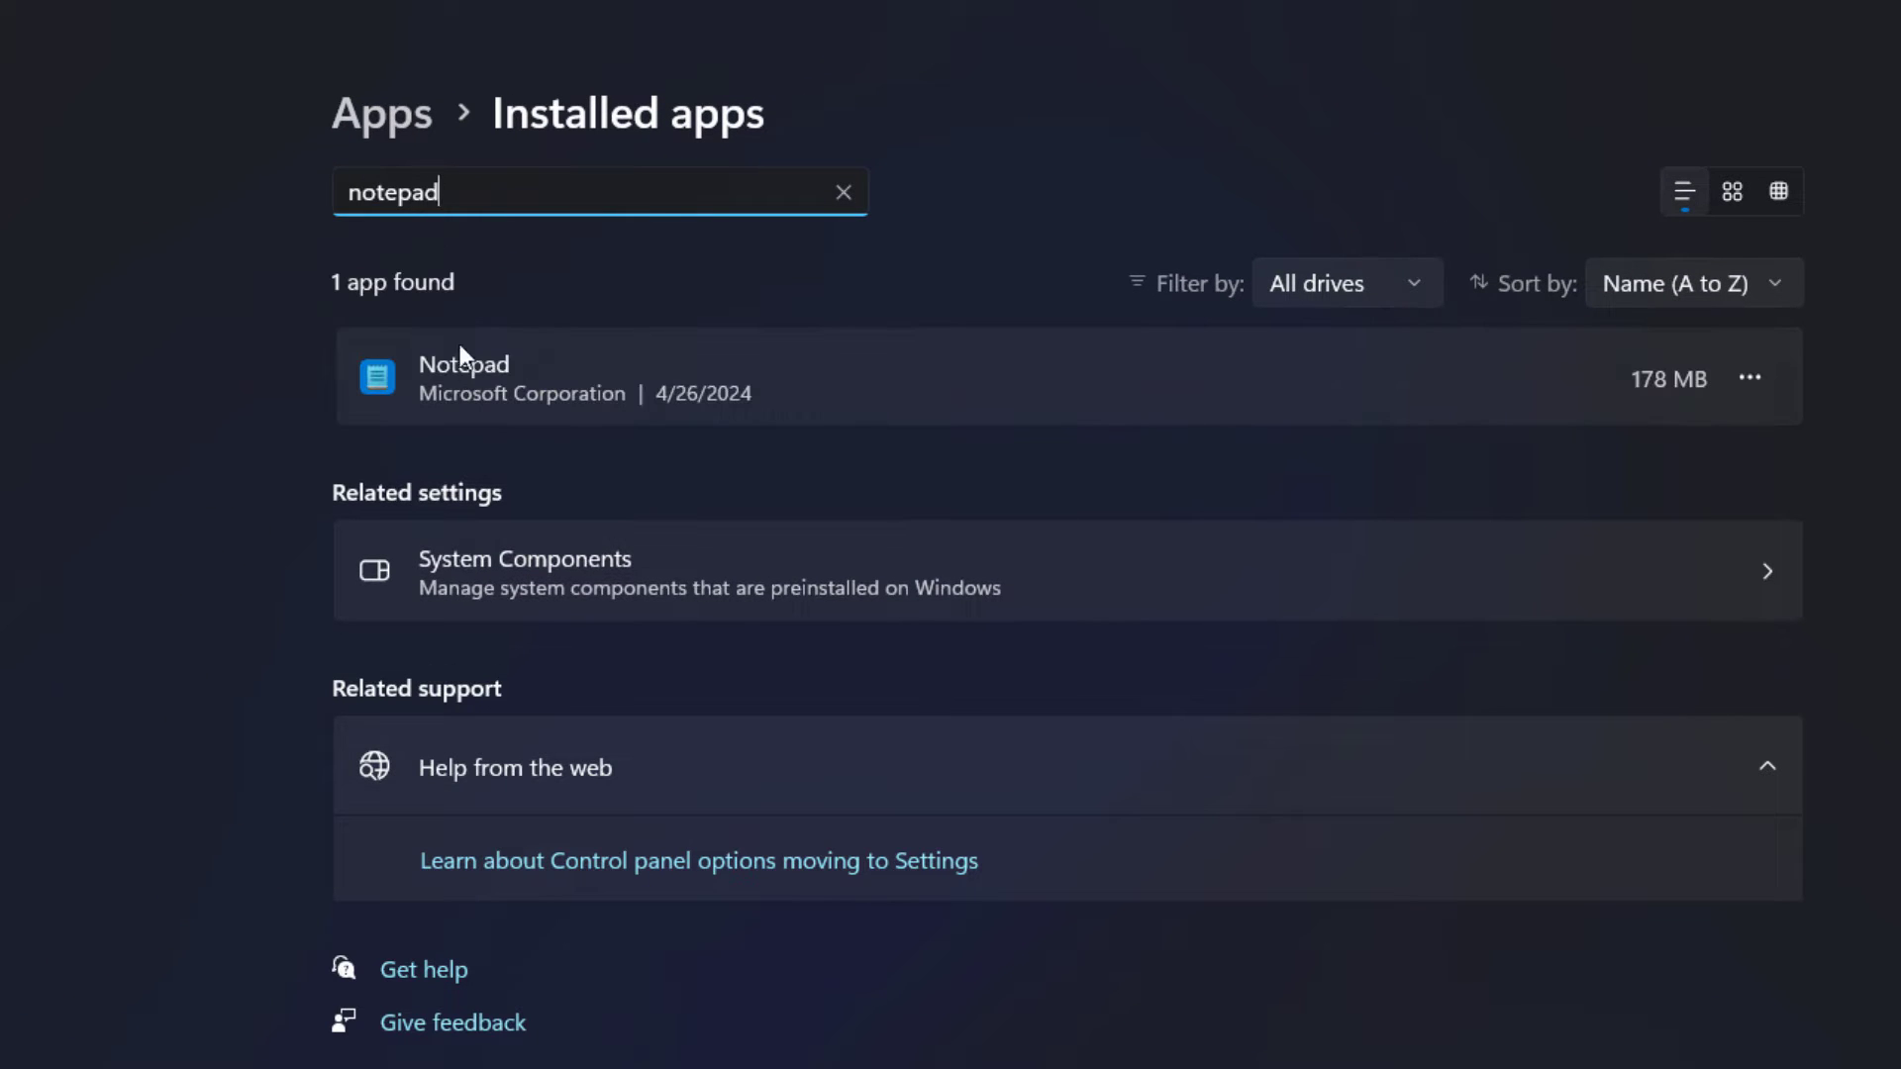
pyautogui.click(1749, 382)
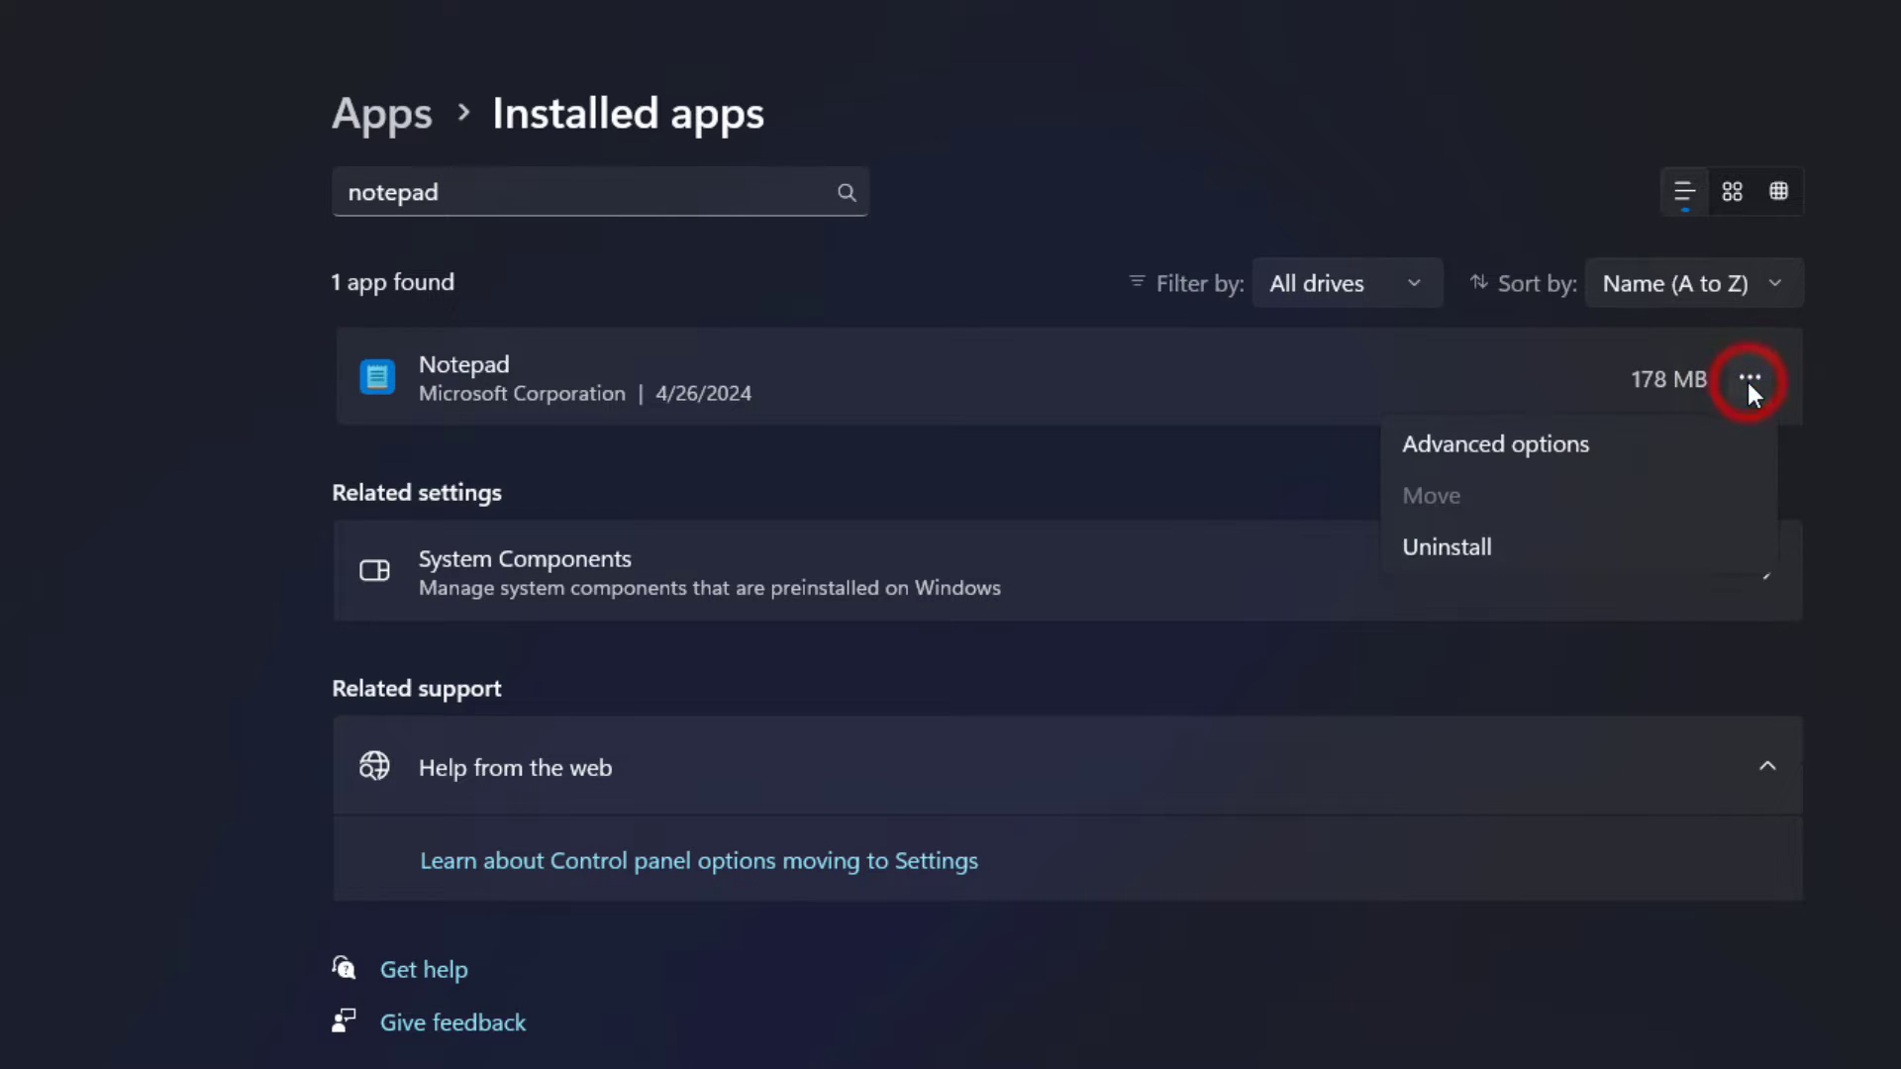
pyautogui.click(1465, 443)
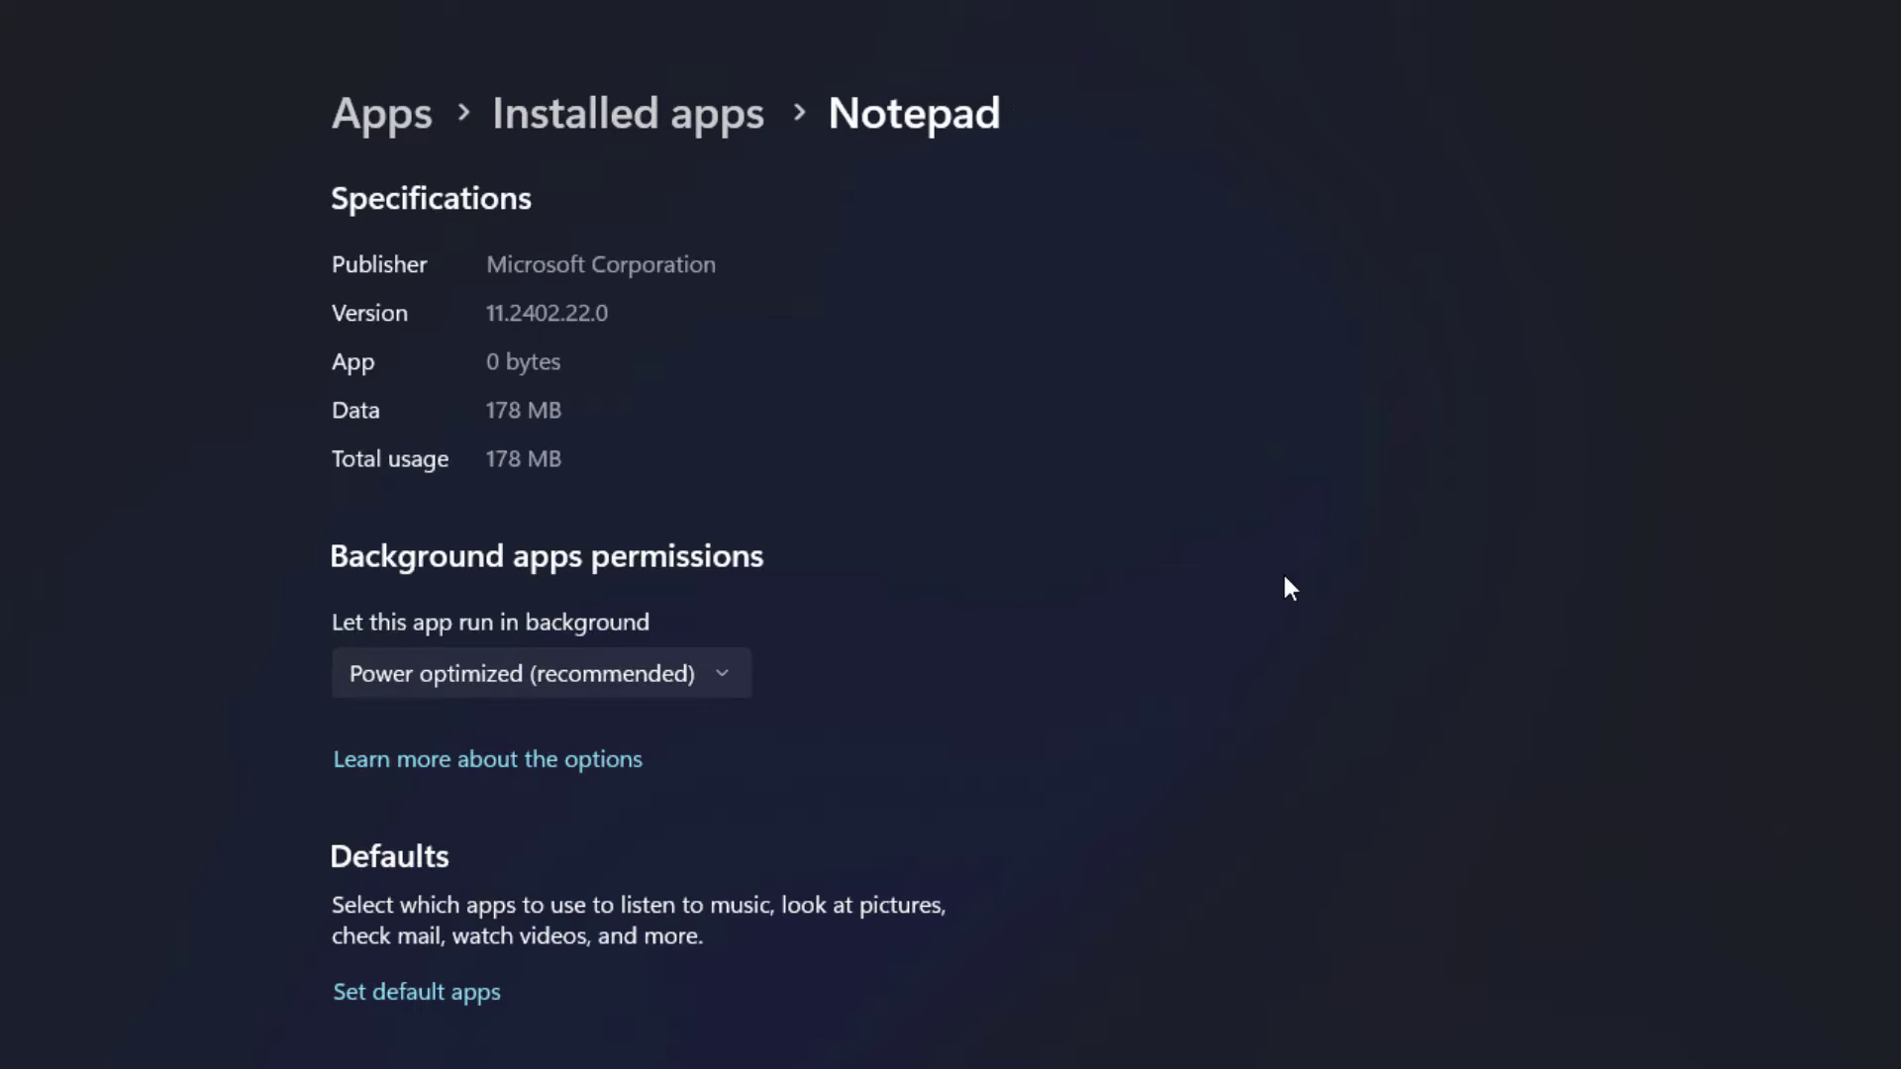
# Step: Repair the Notepad app, reset it including its app data, and minimize Settings
pyautogui.scroll(-10, 1287, 591)
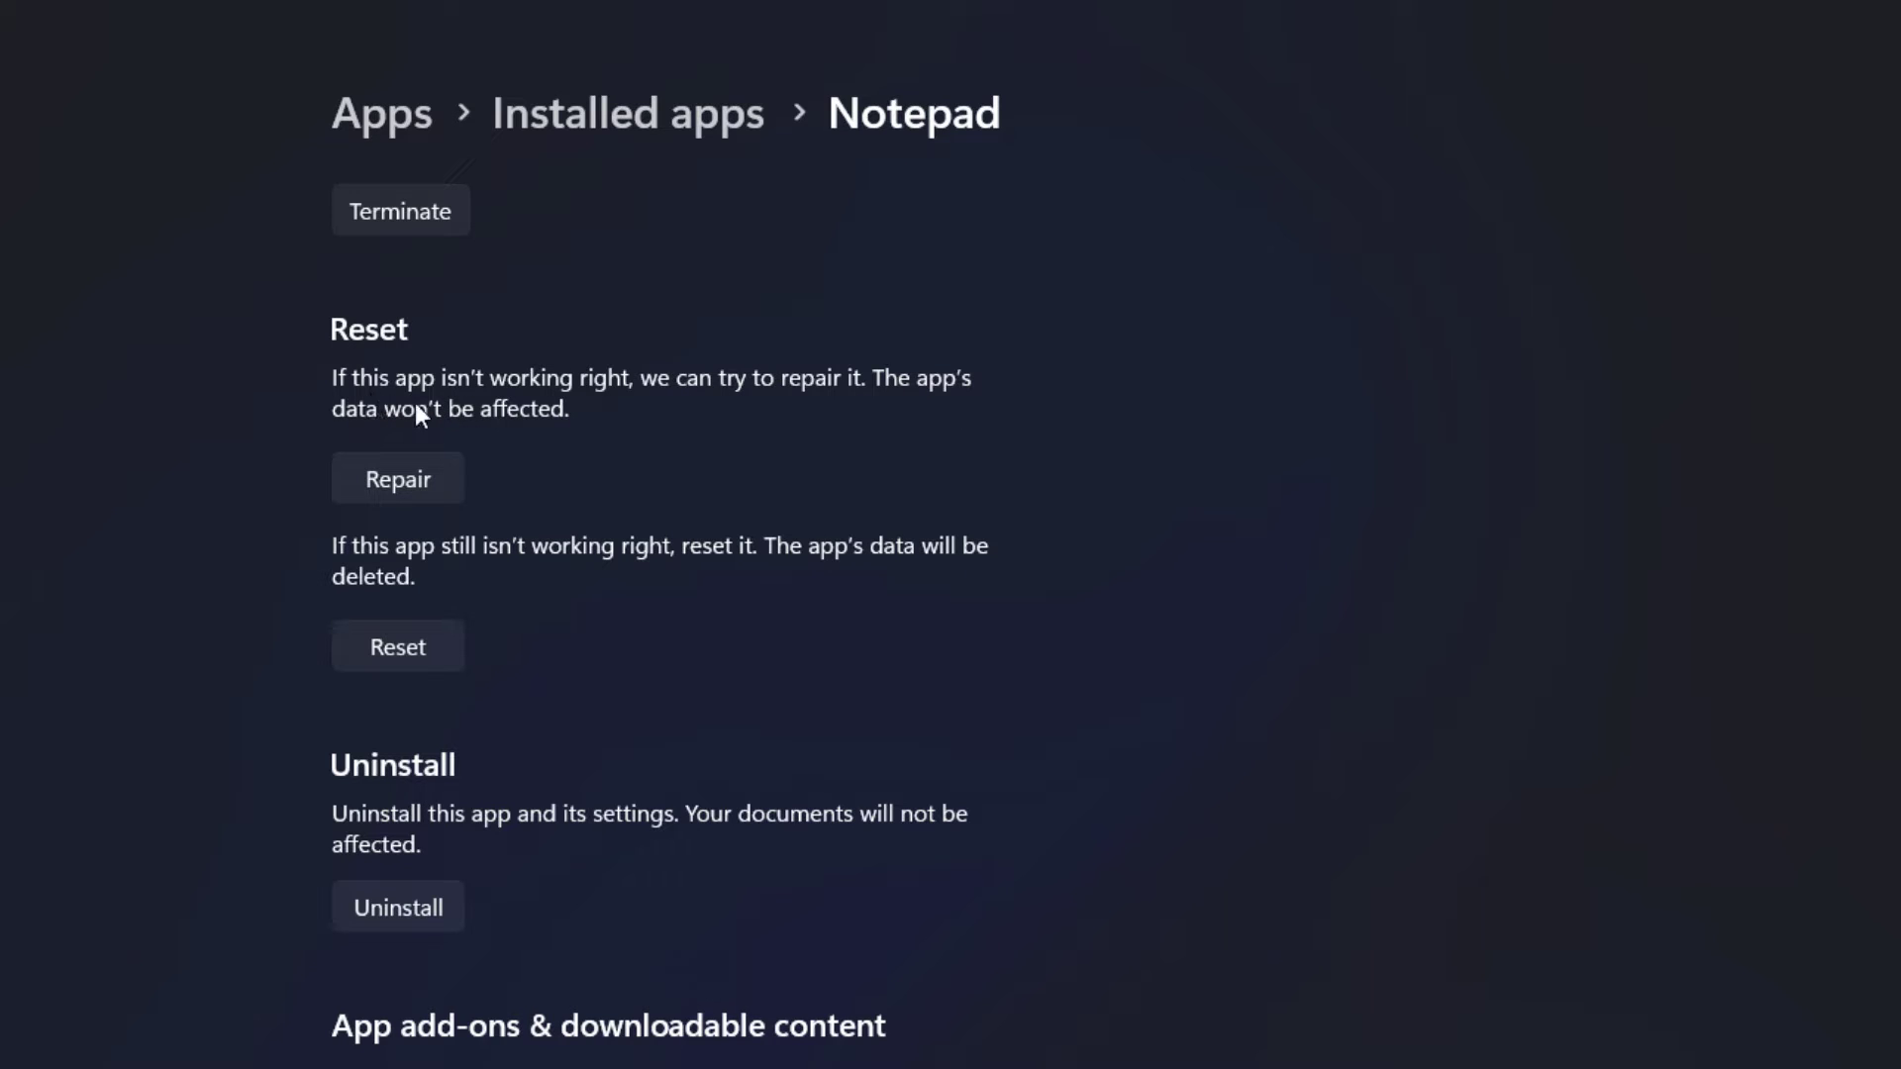
pyautogui.click(394, 481)
pyautogui.click(394, 650)
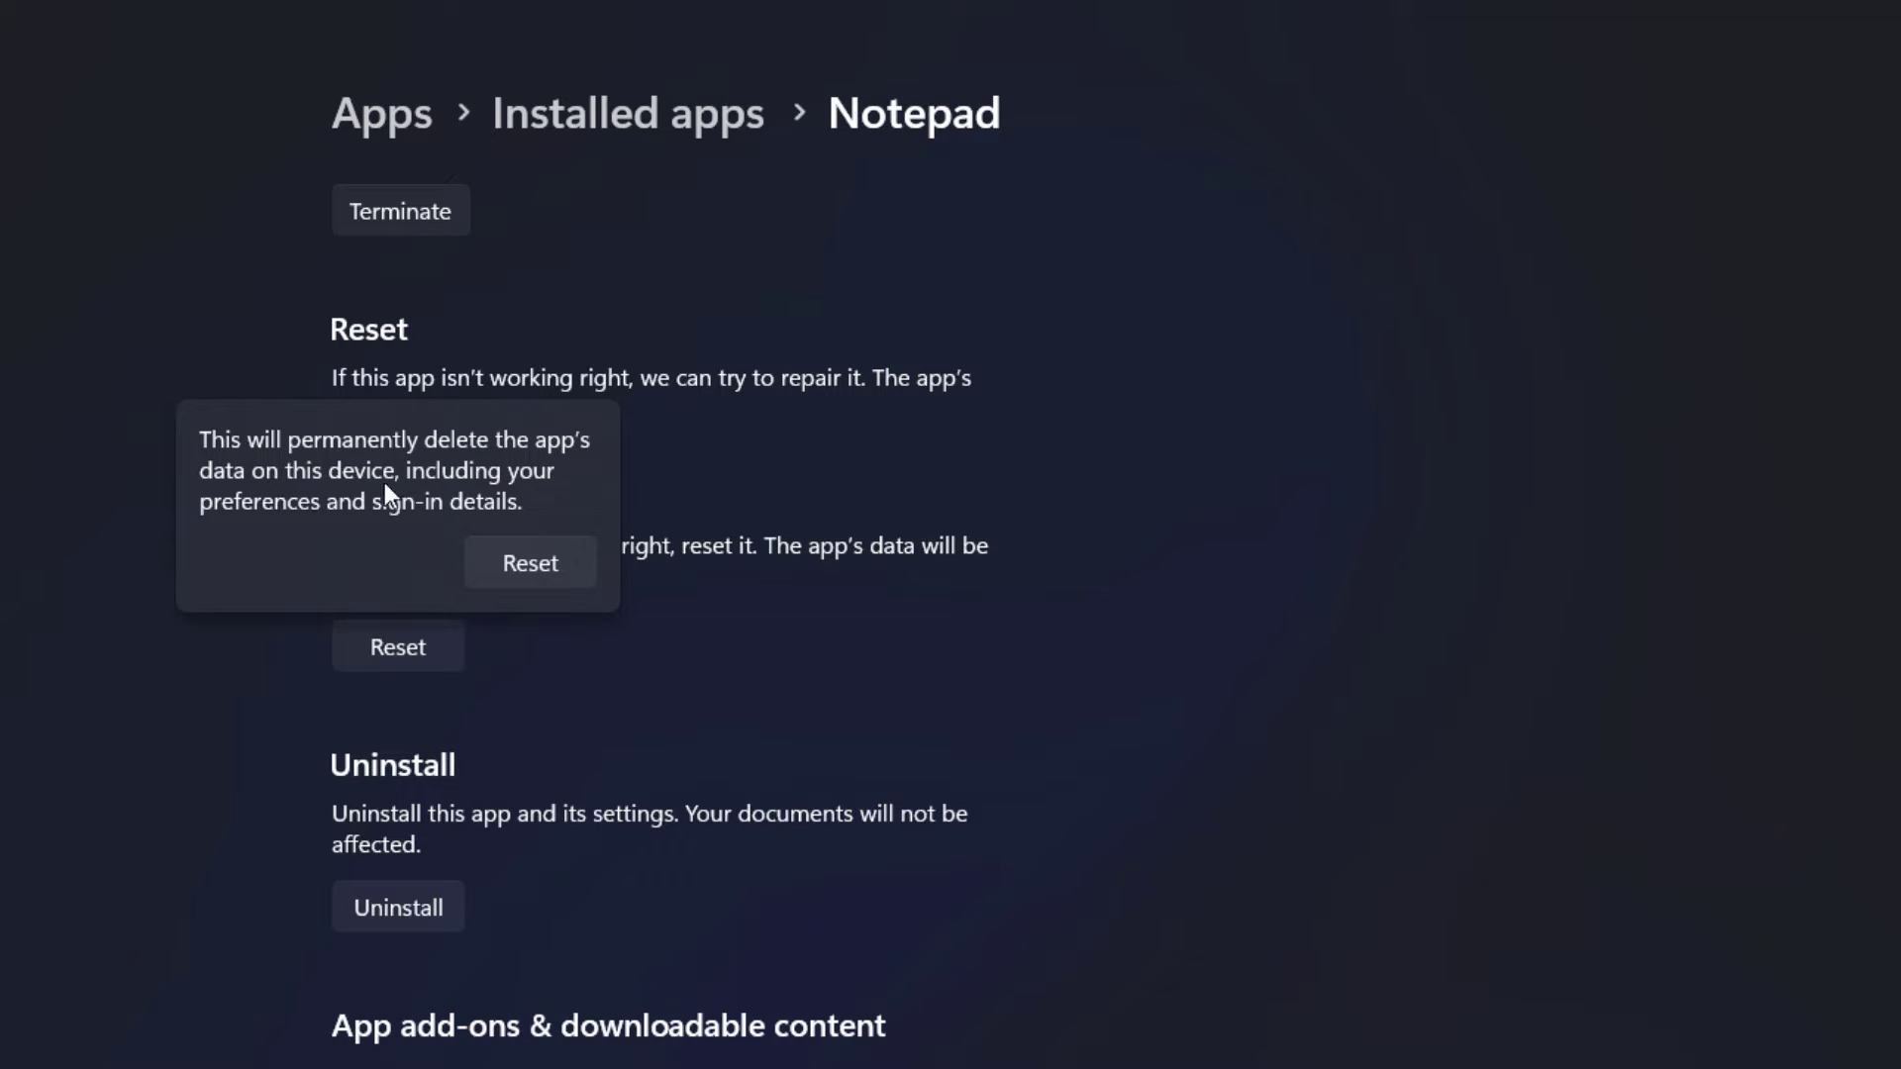
pyautogui.click(535, 564)
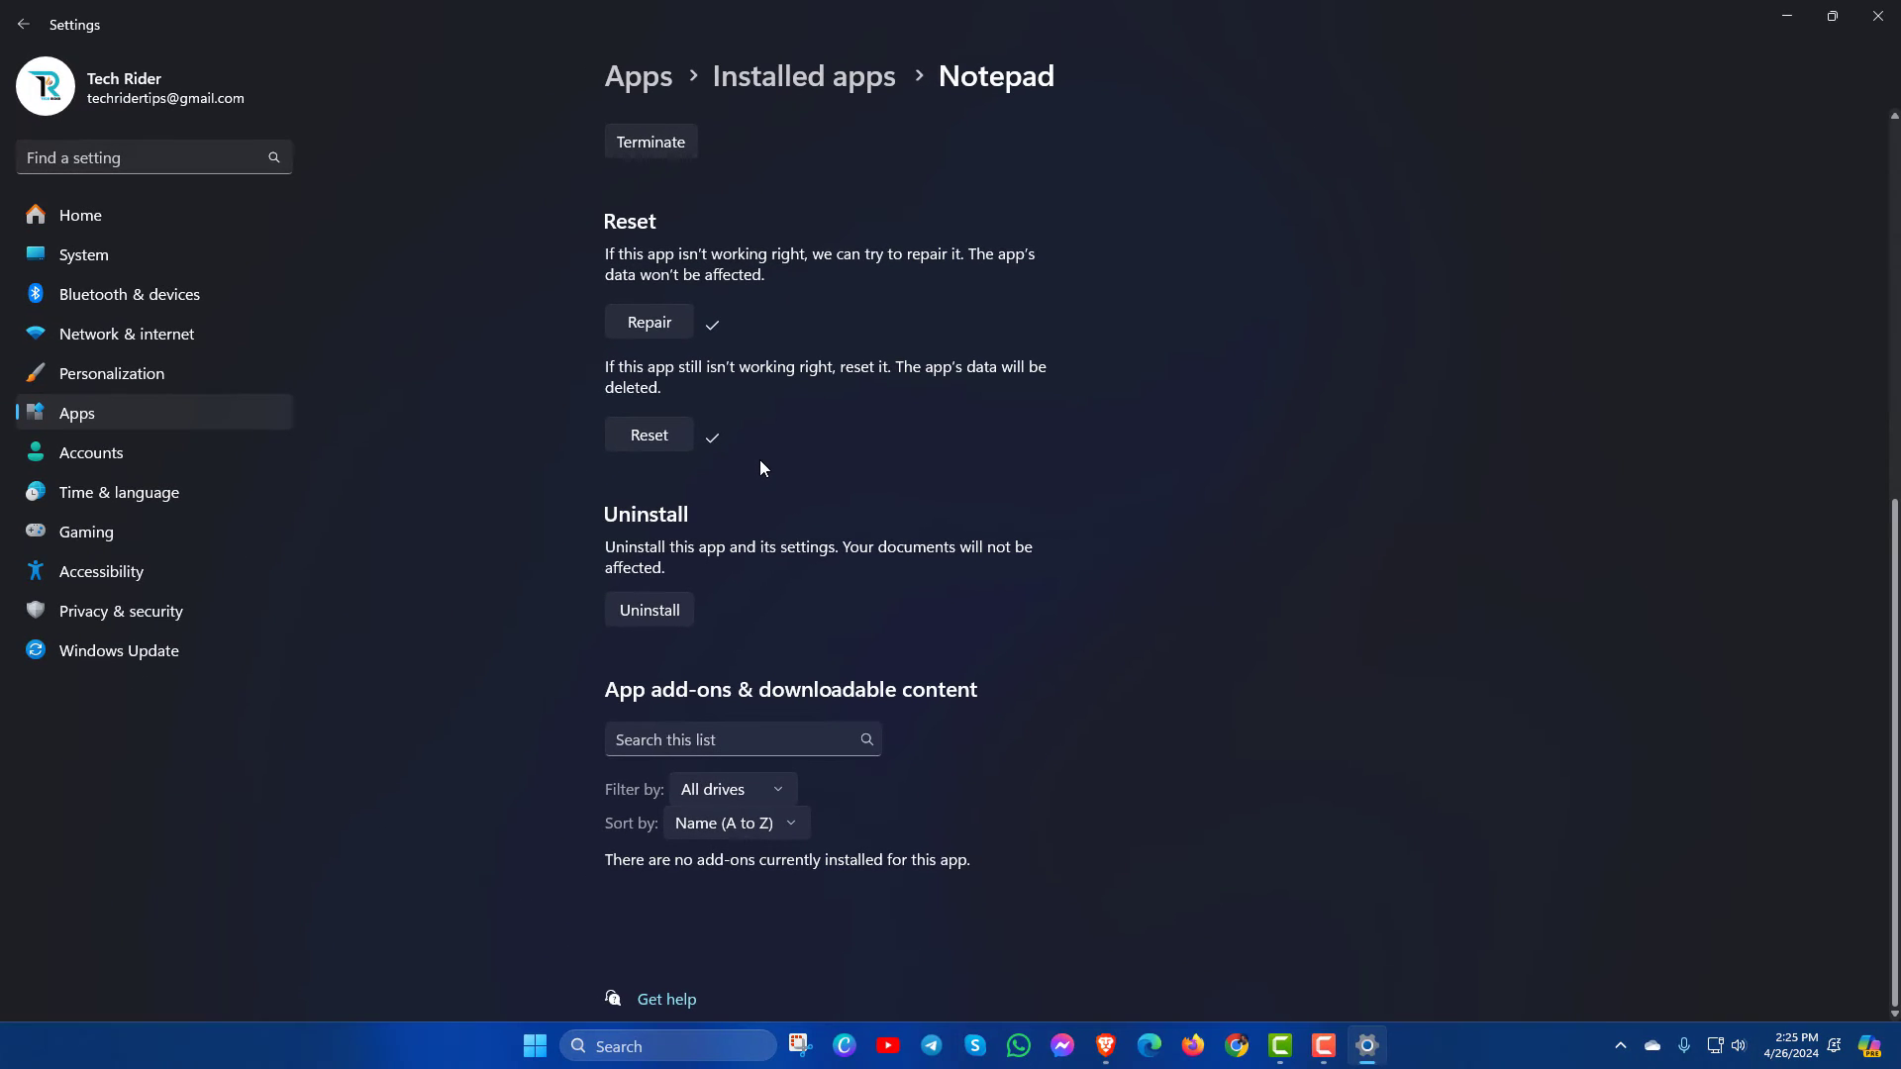
pyautogui.click(1786, 16)
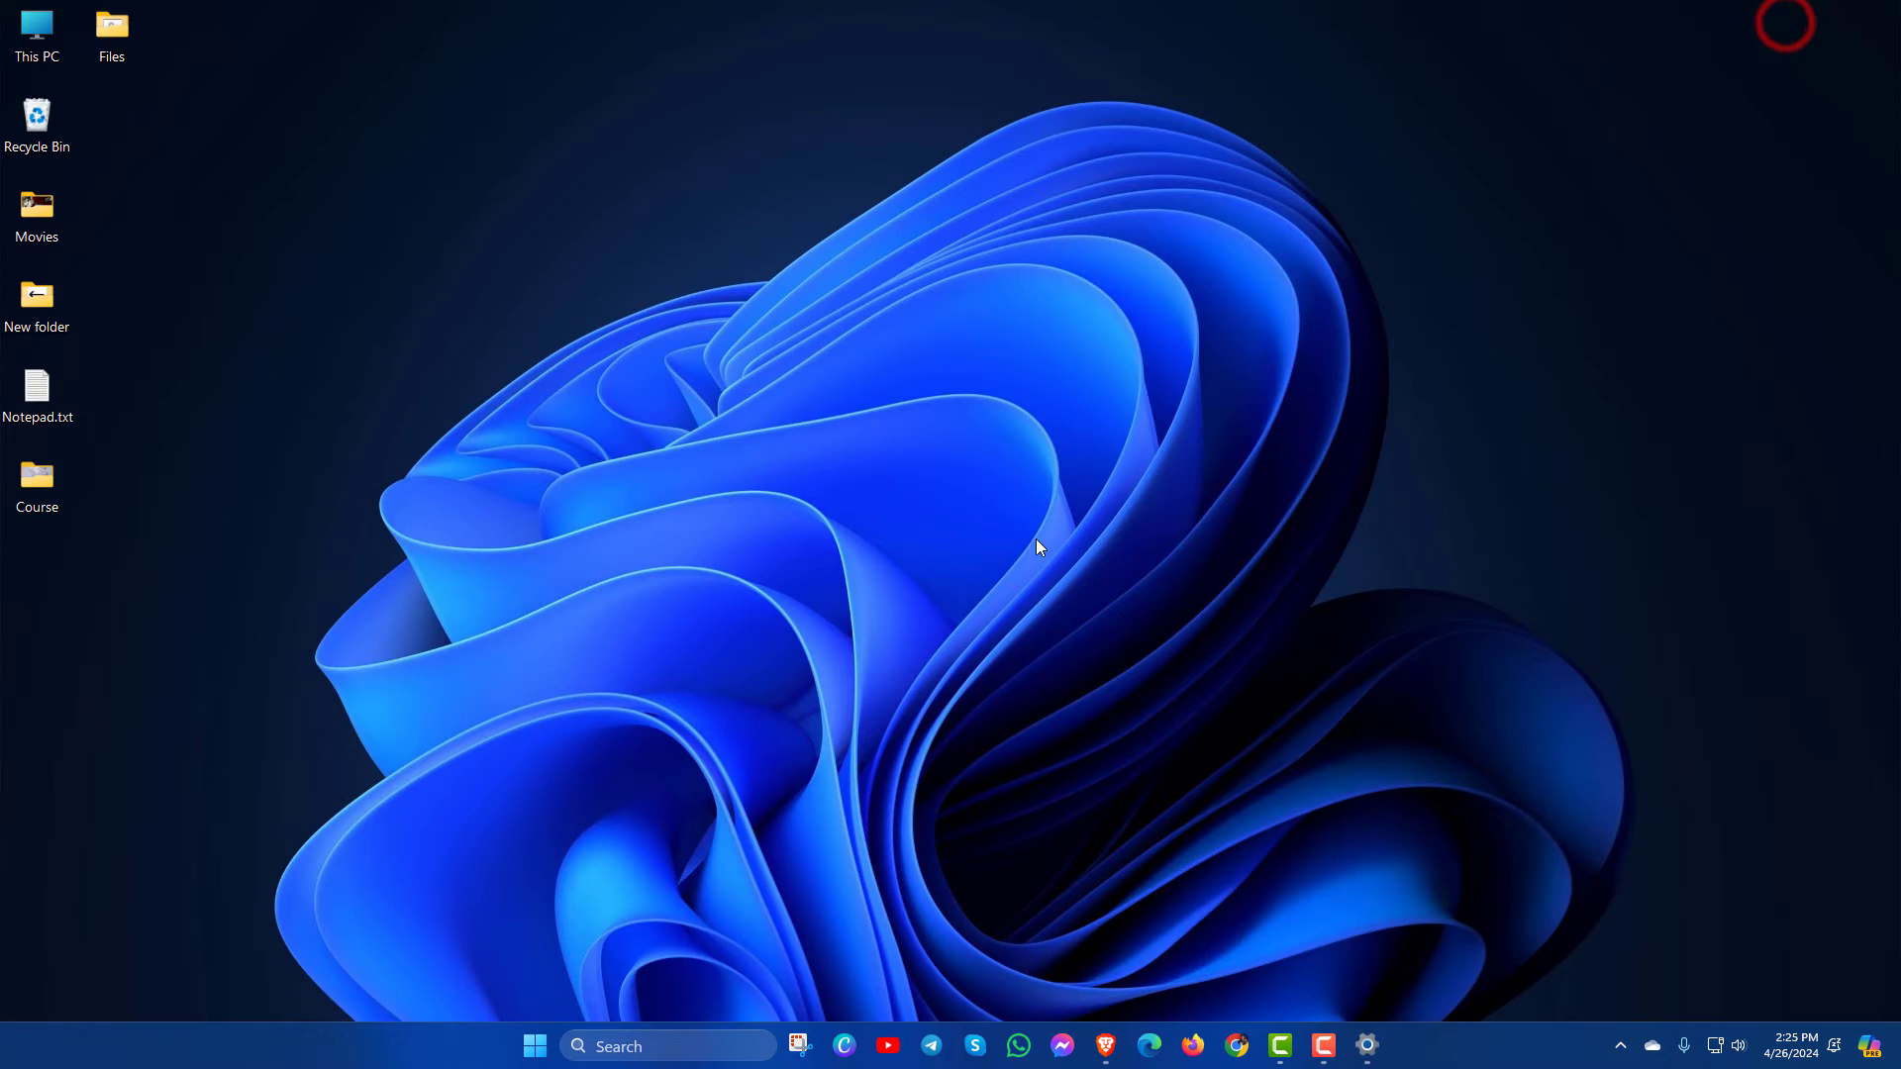
# Step: Search Windows for "cmd" and run Command Prompt as administrator
pyautogui.click(669, 1040)
pyautogui.write('cm')
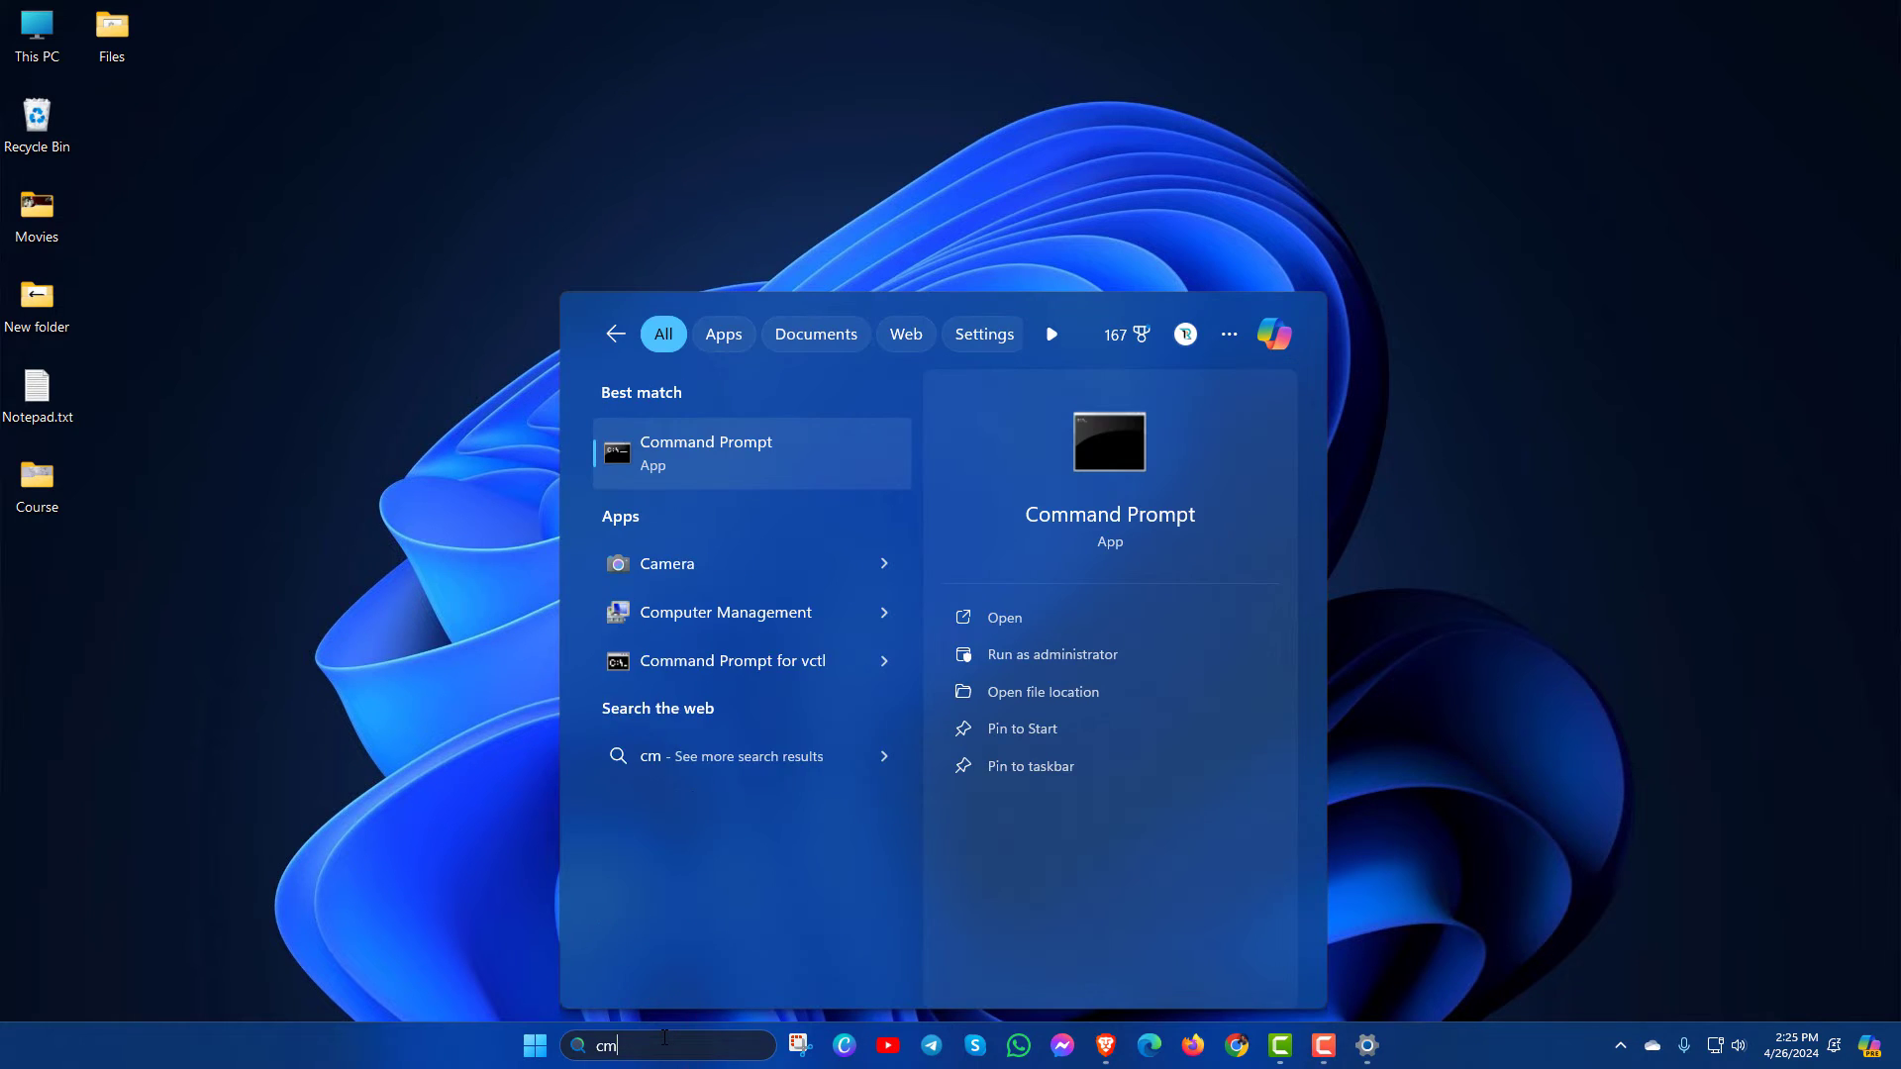
pyautogui.write('d')
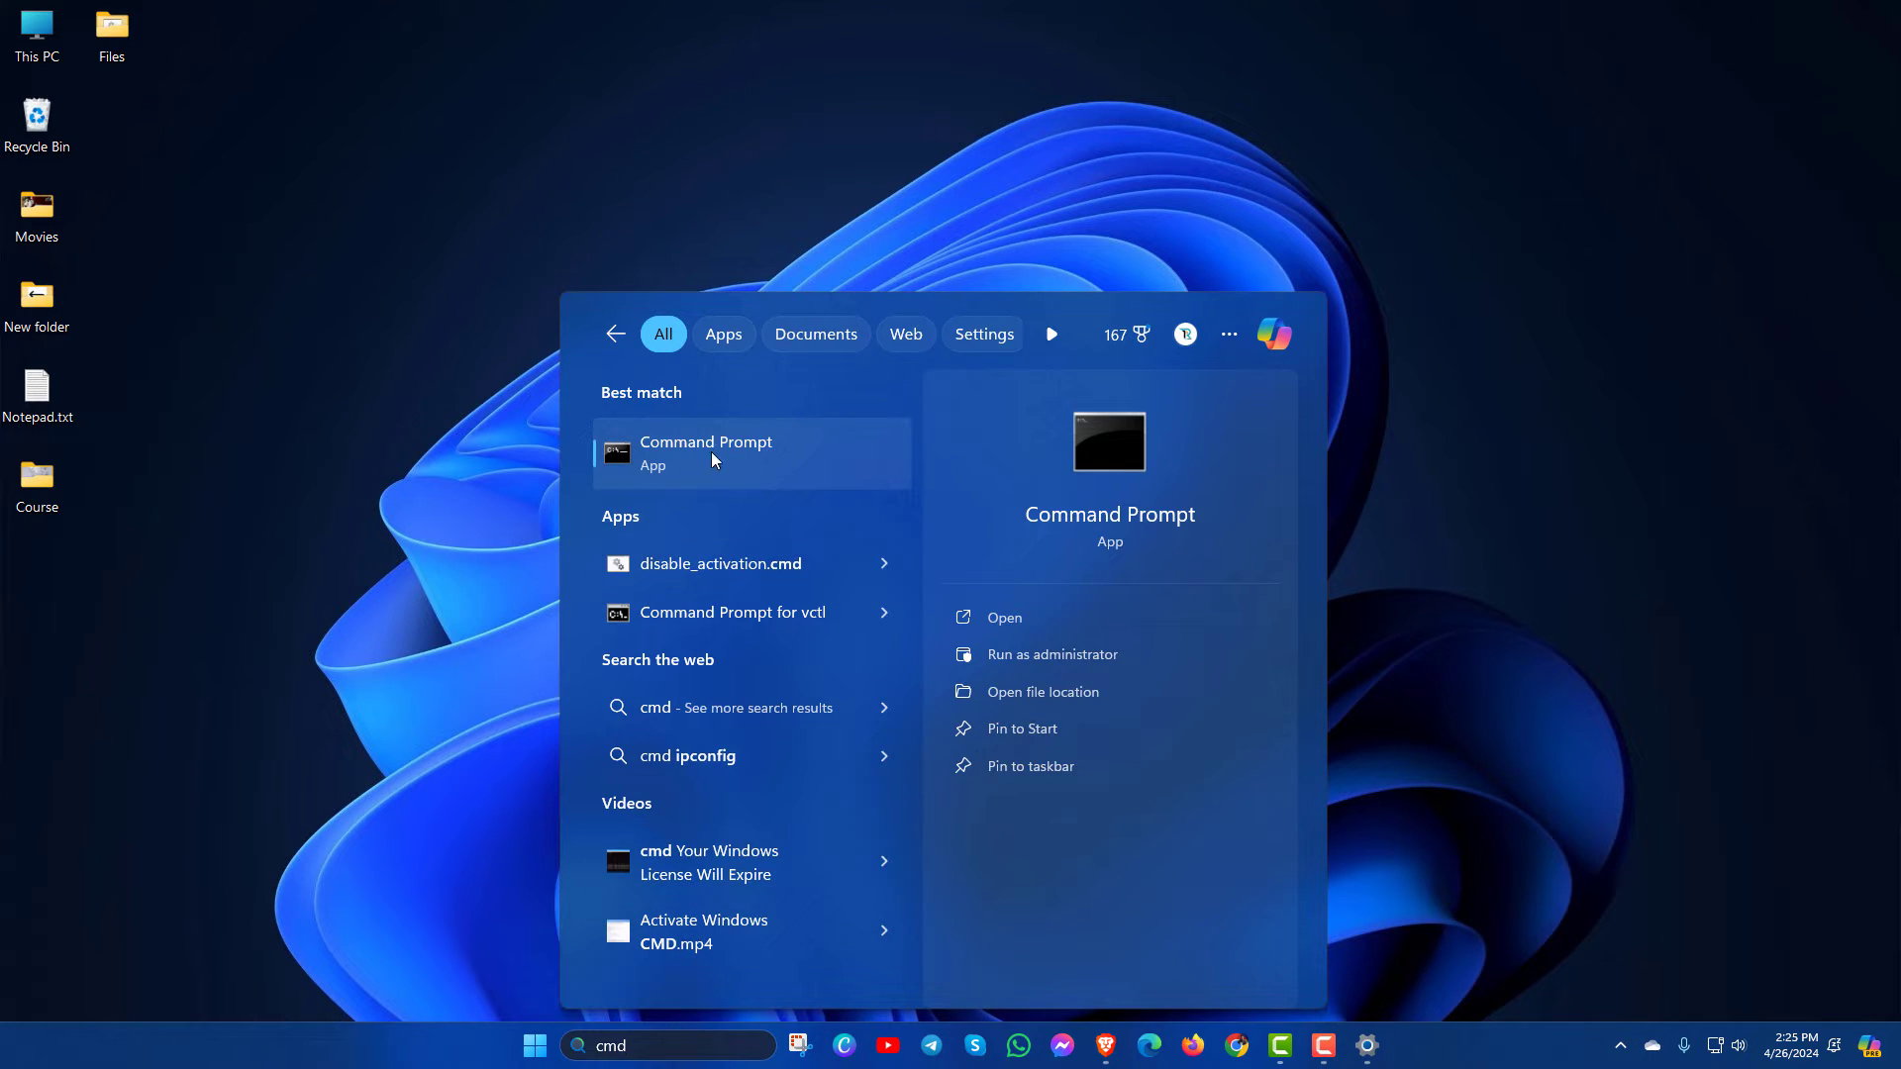
pyautogui.rightClick(752, 445)
pyautogui.click(773, 487)
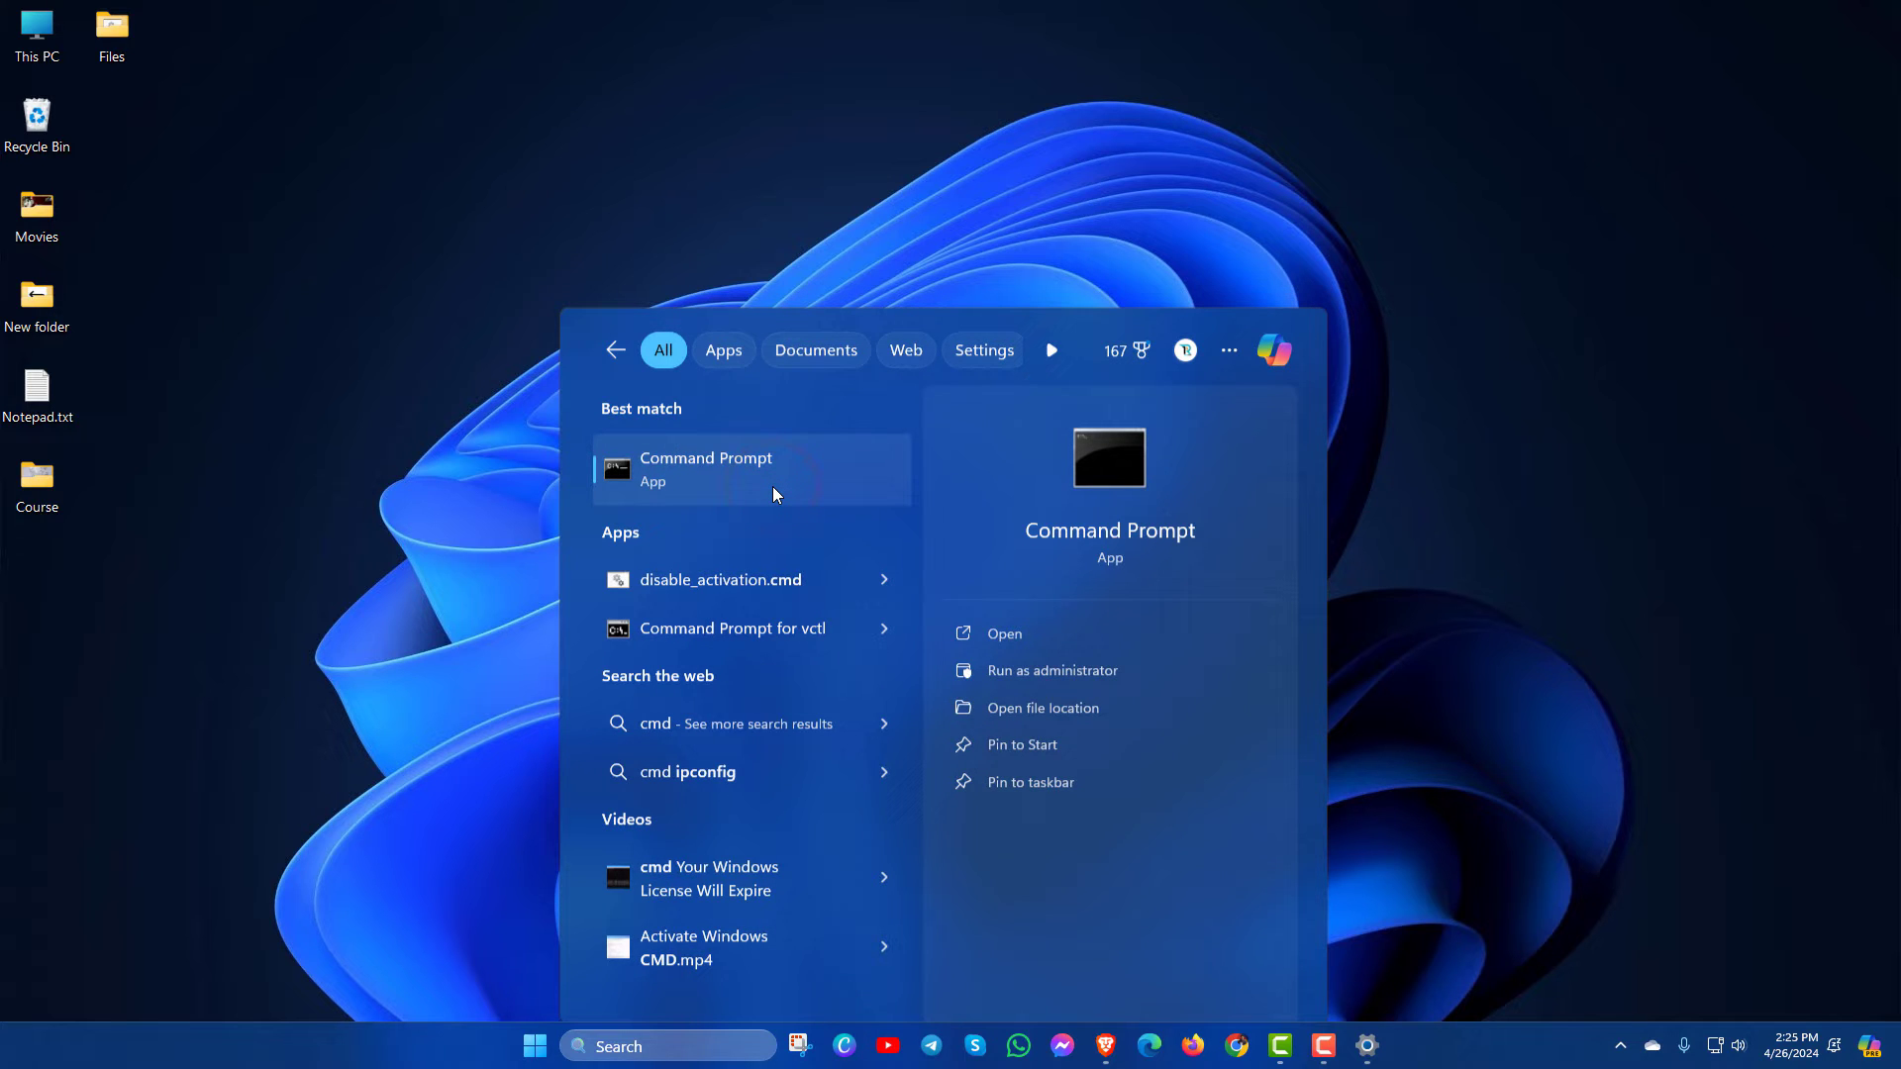
pyautogui.click(772, 485)
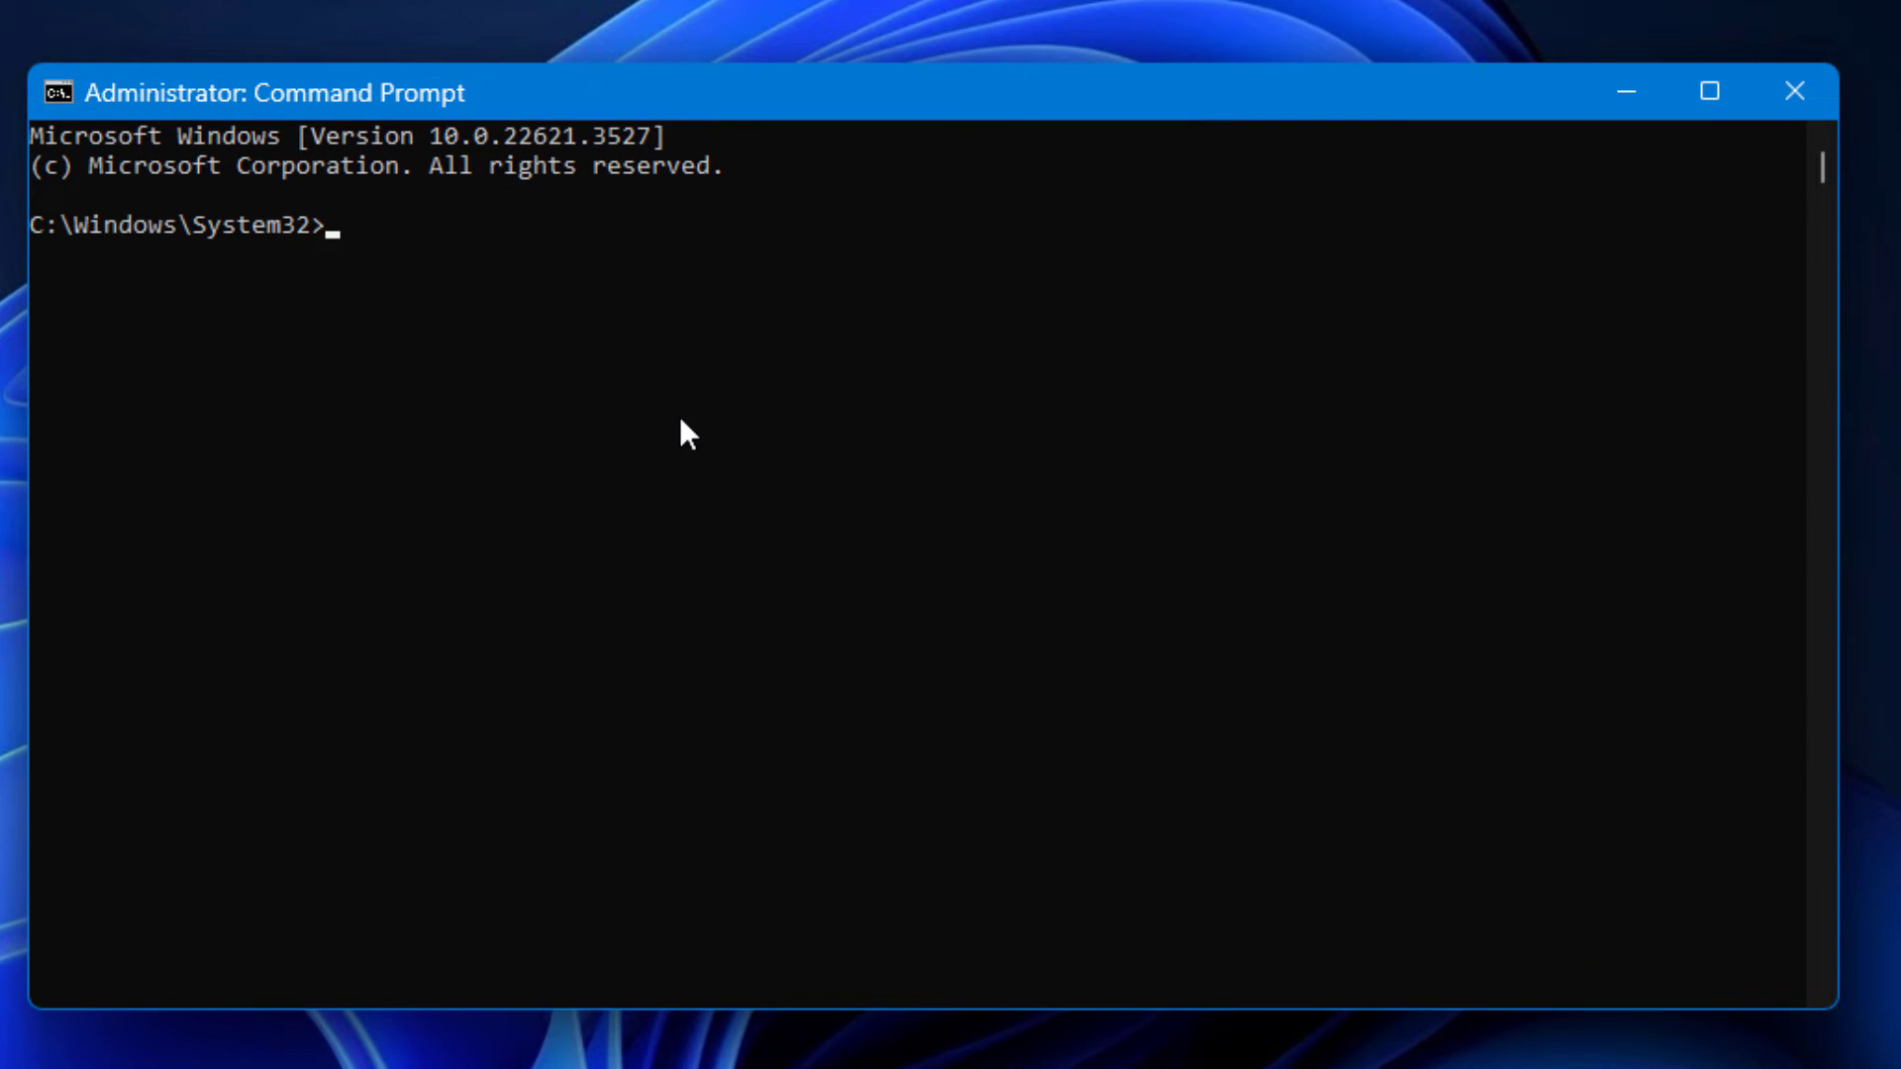
# Step: Start a system file scan with the command sfc /scannow and close the Command Prompt window
pyautogui.write('sfc /scannow')
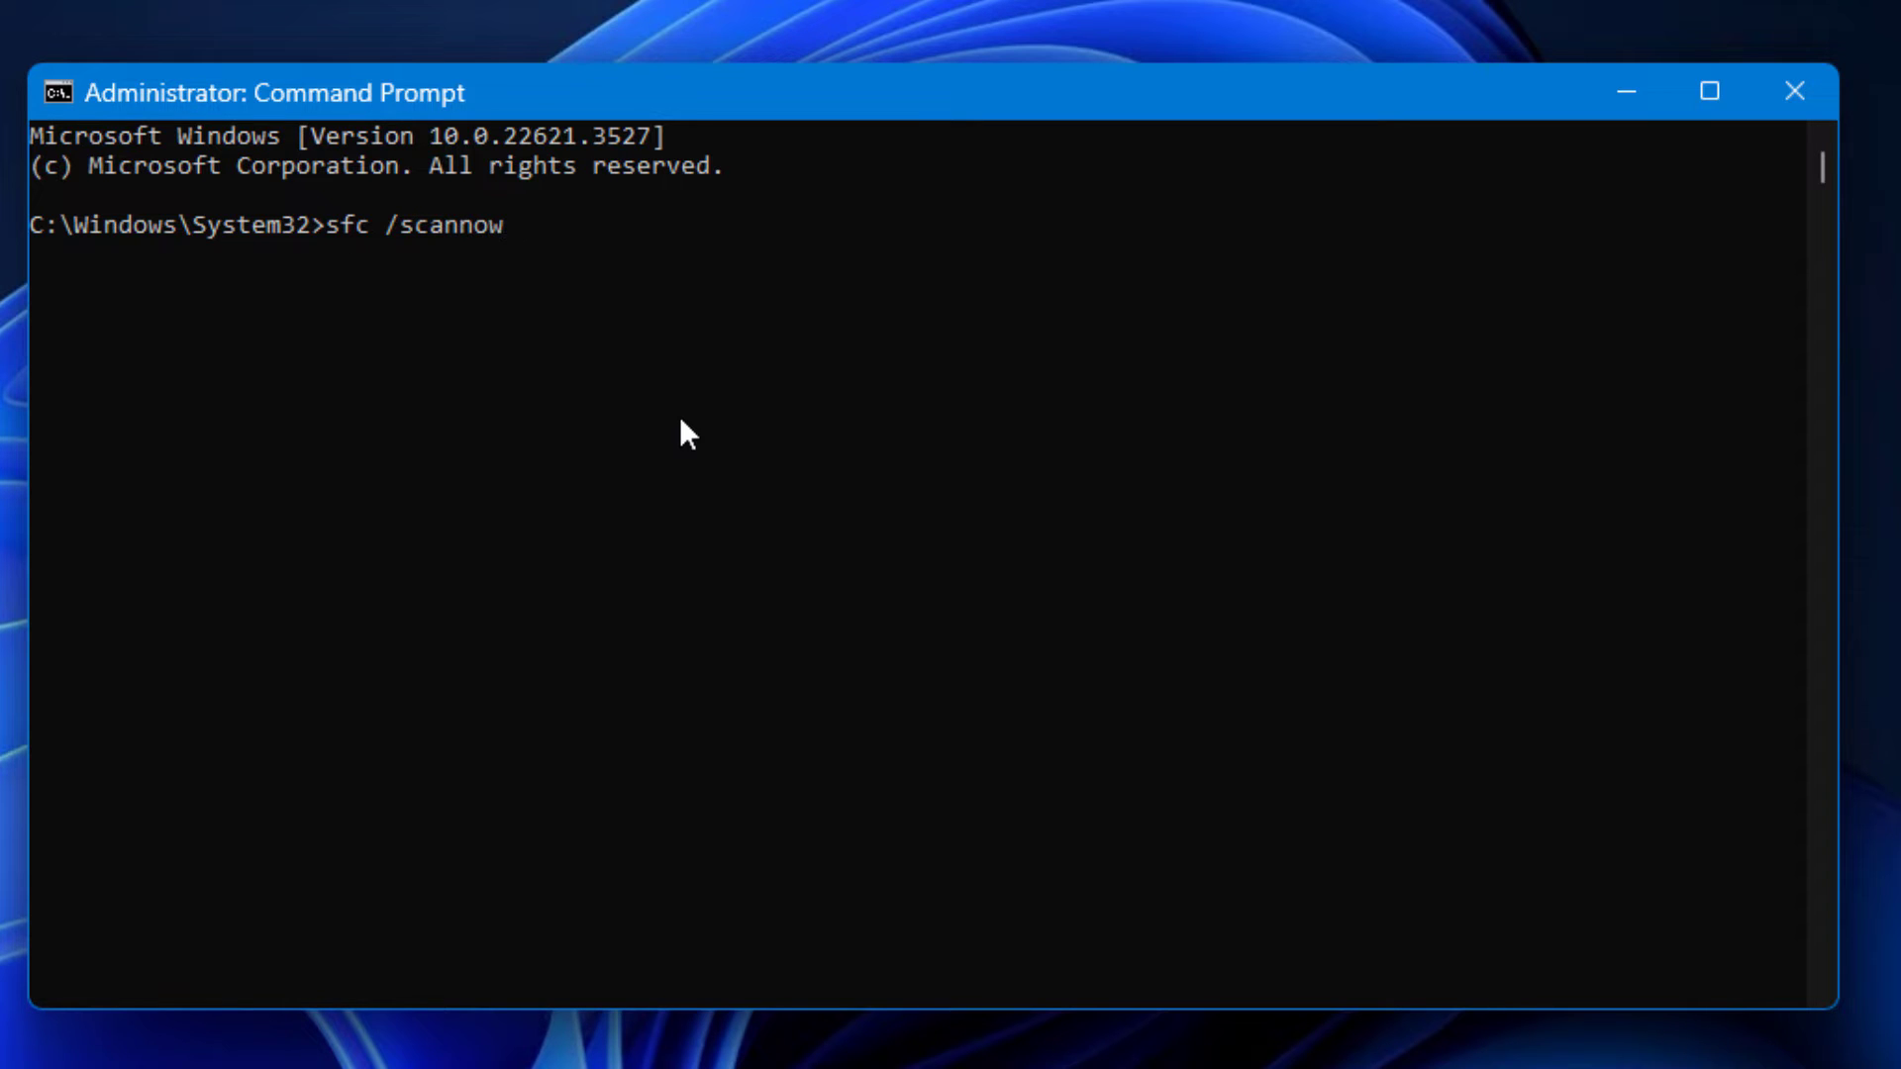
pyautogui.press('Return')
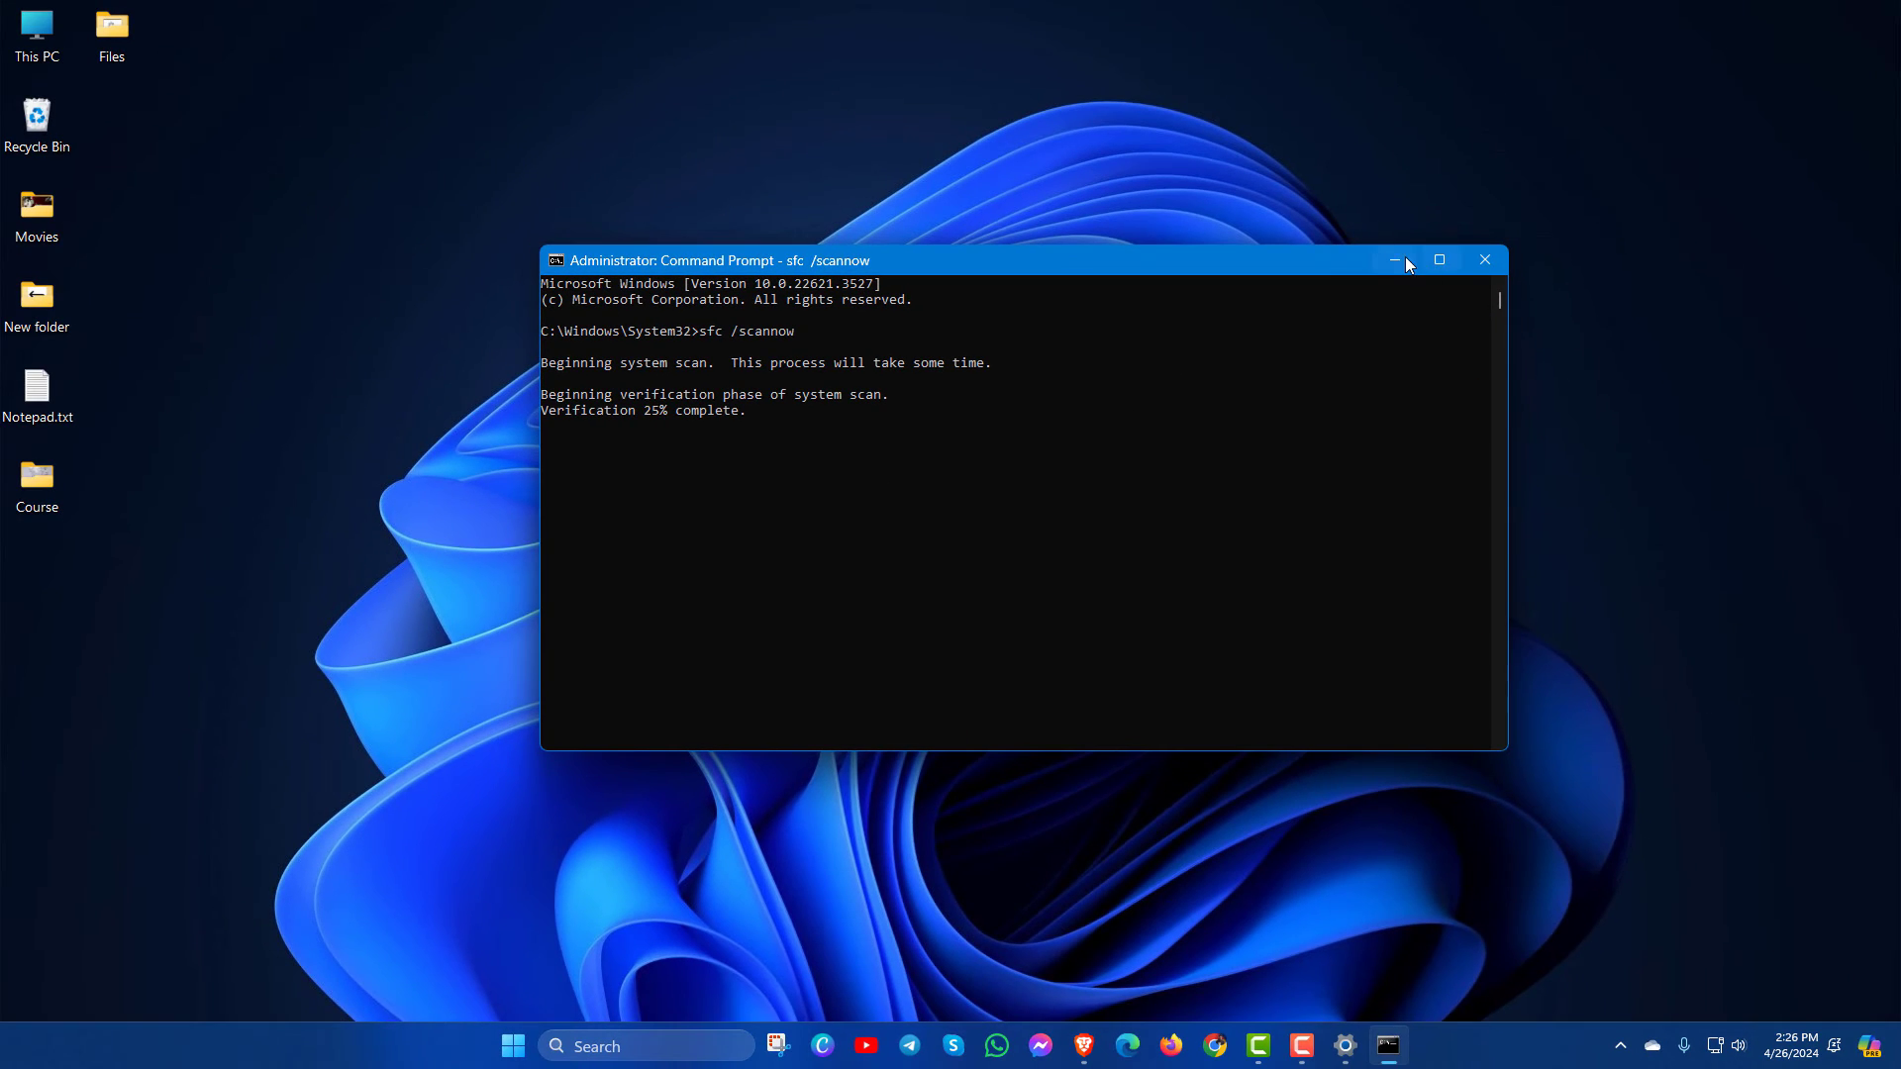
pyautogui.click(1485, 259)
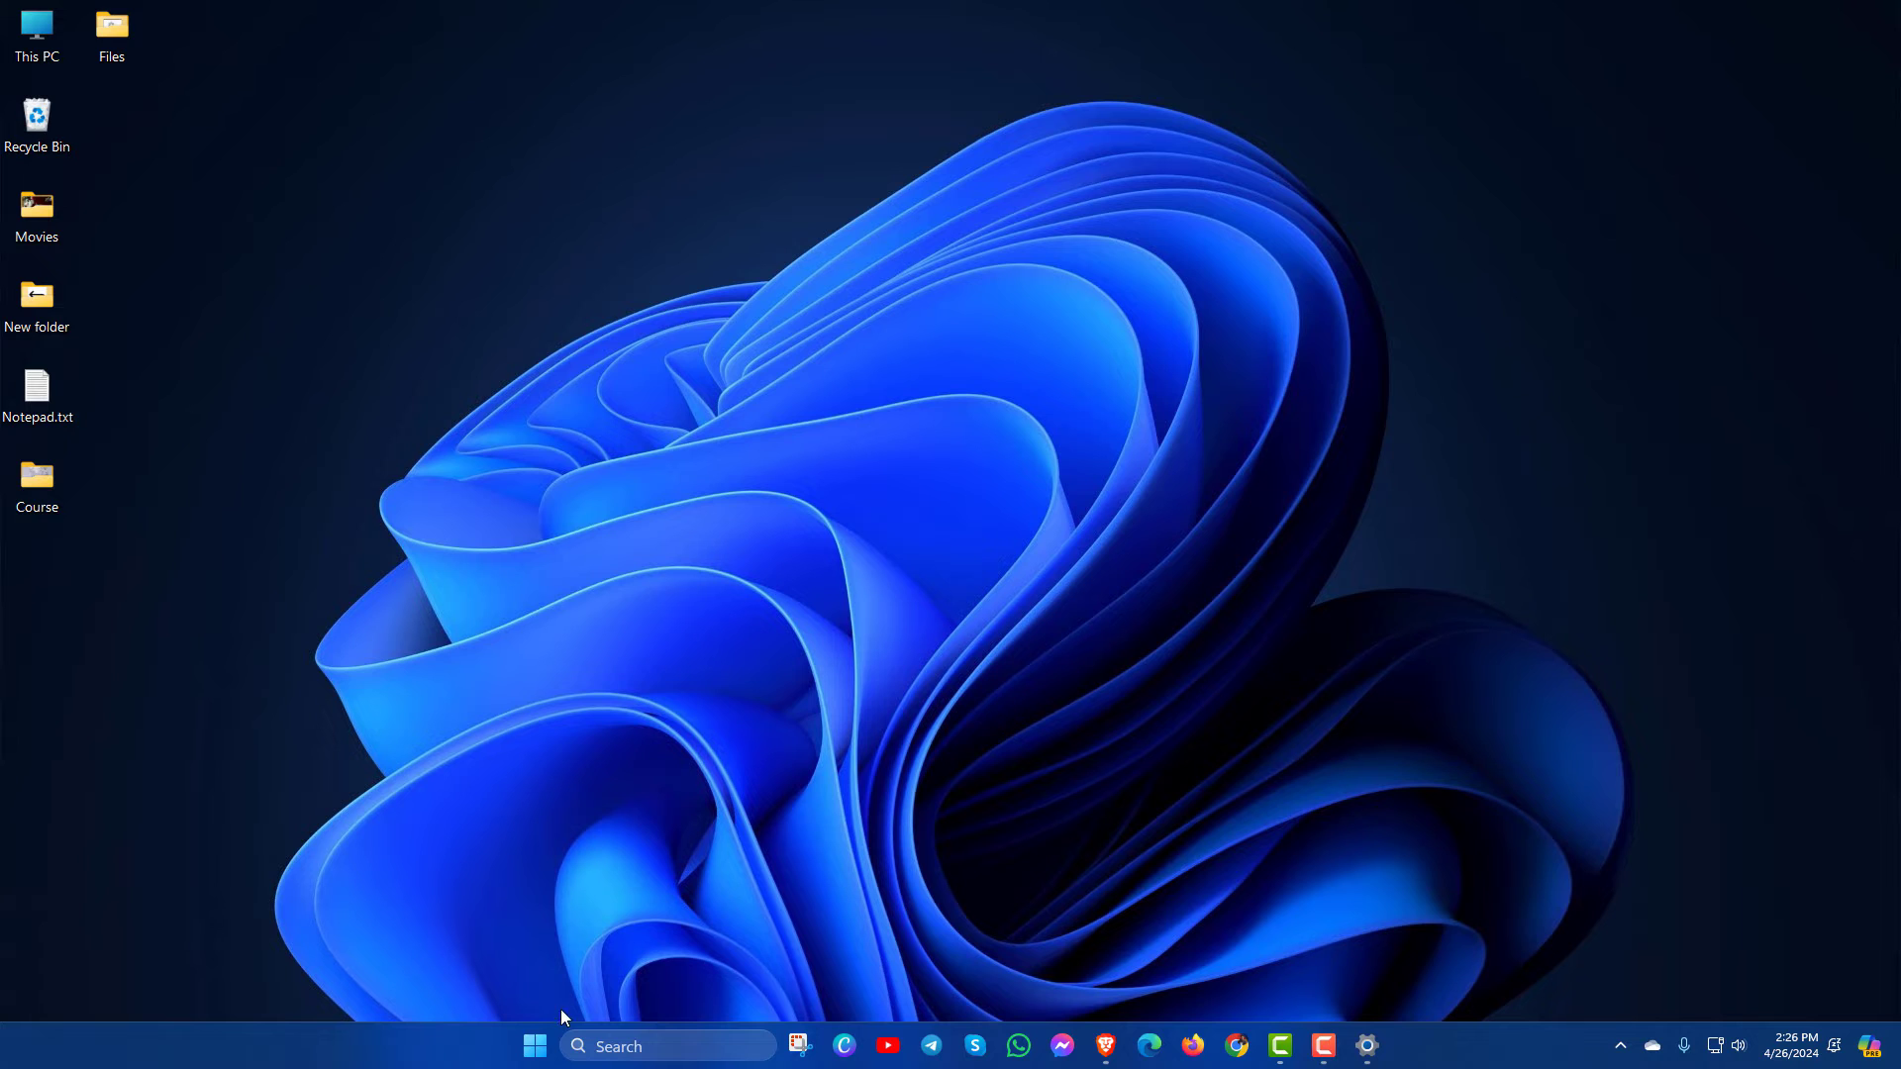
# Step: View the update status on the Windows Update page of Settings and close Settings
pyautogui.rightClick(543, 1043)
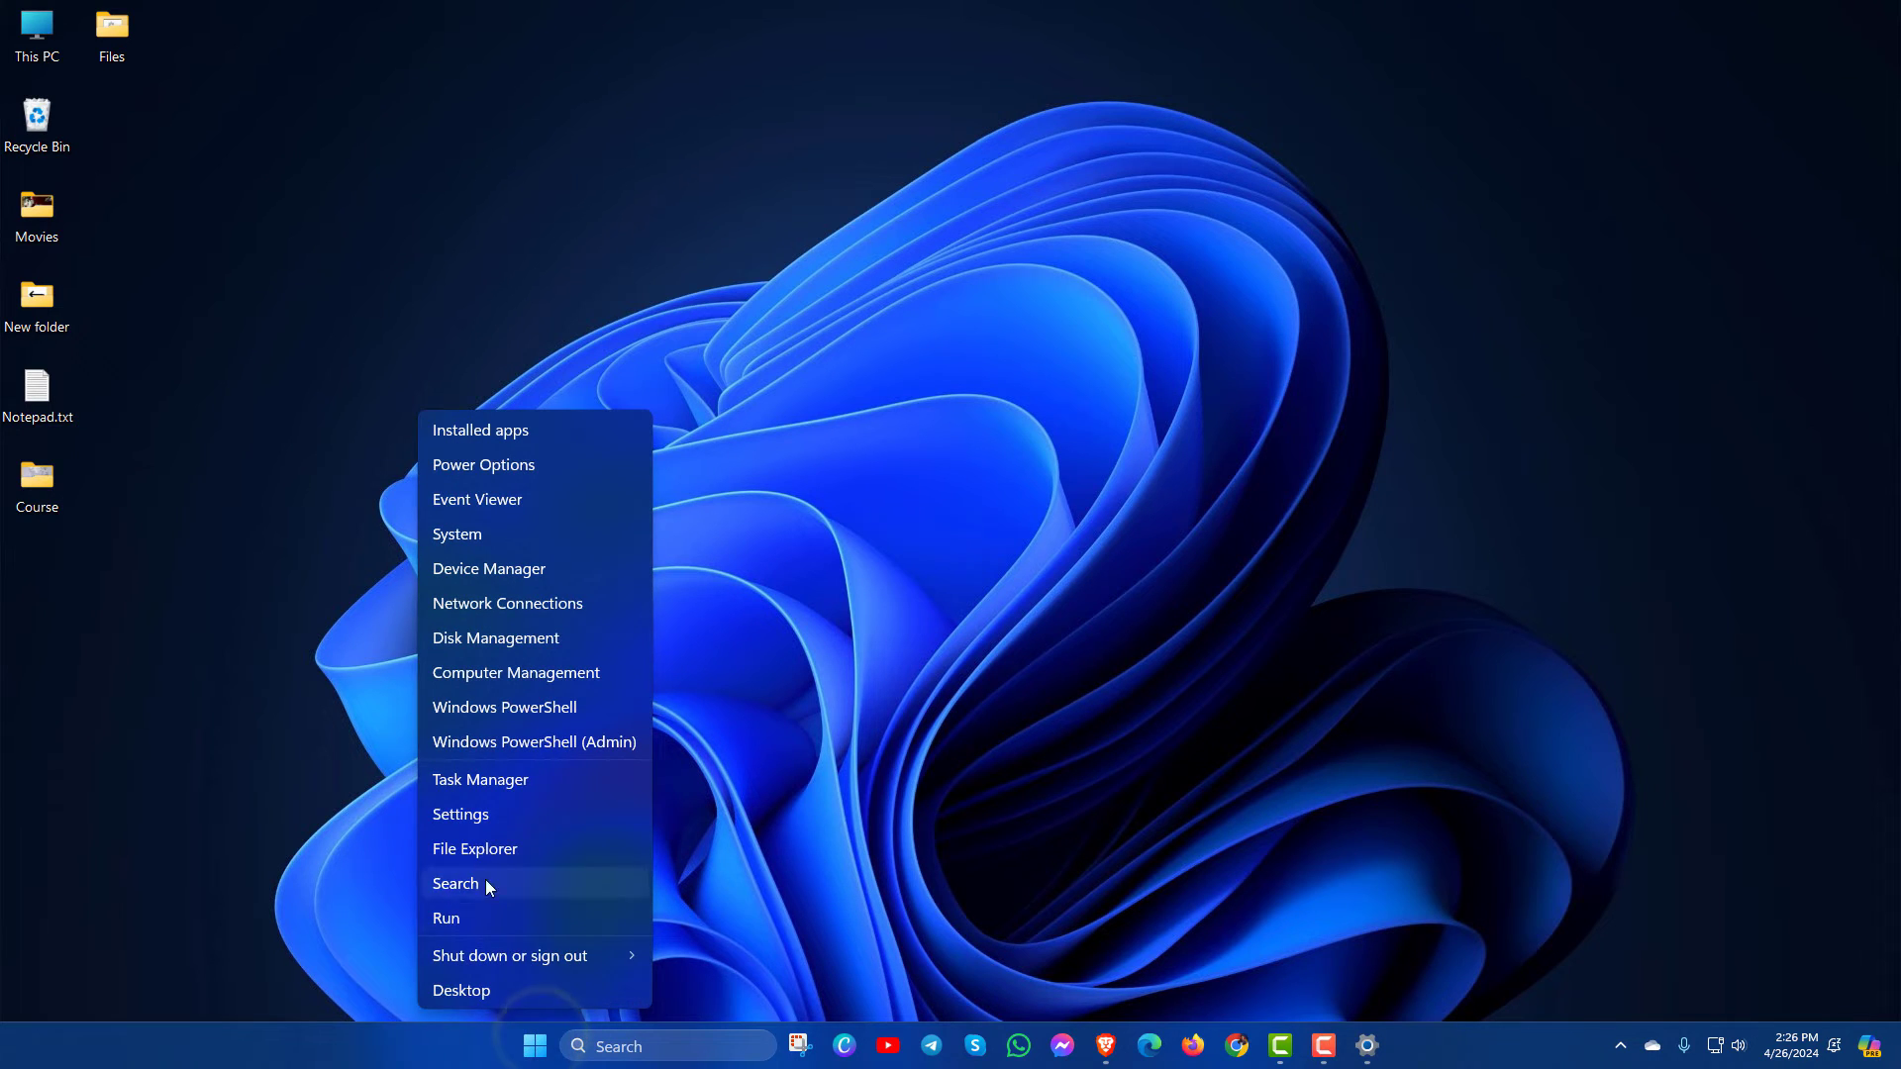
pyautogui.click(469, 812)
pyautogui.click(115, 652)
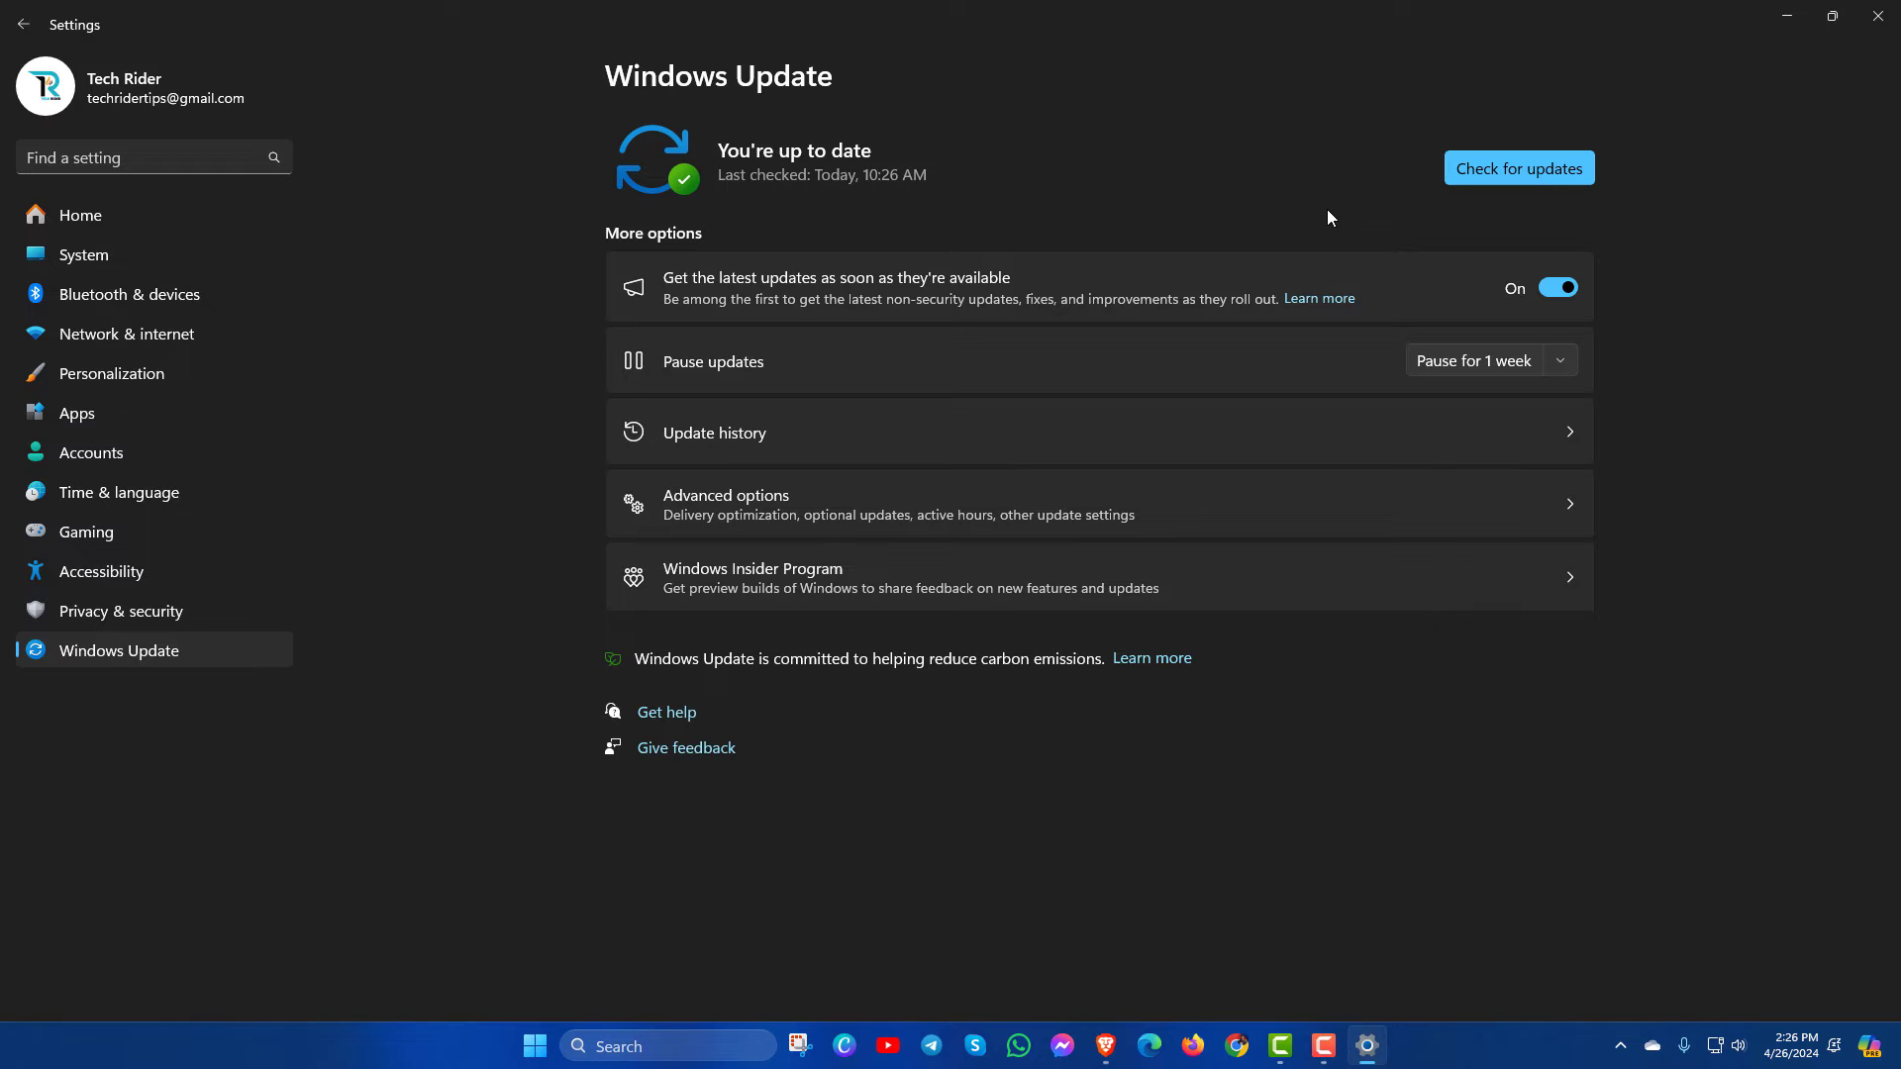
pyautogui.click(1878, 16)
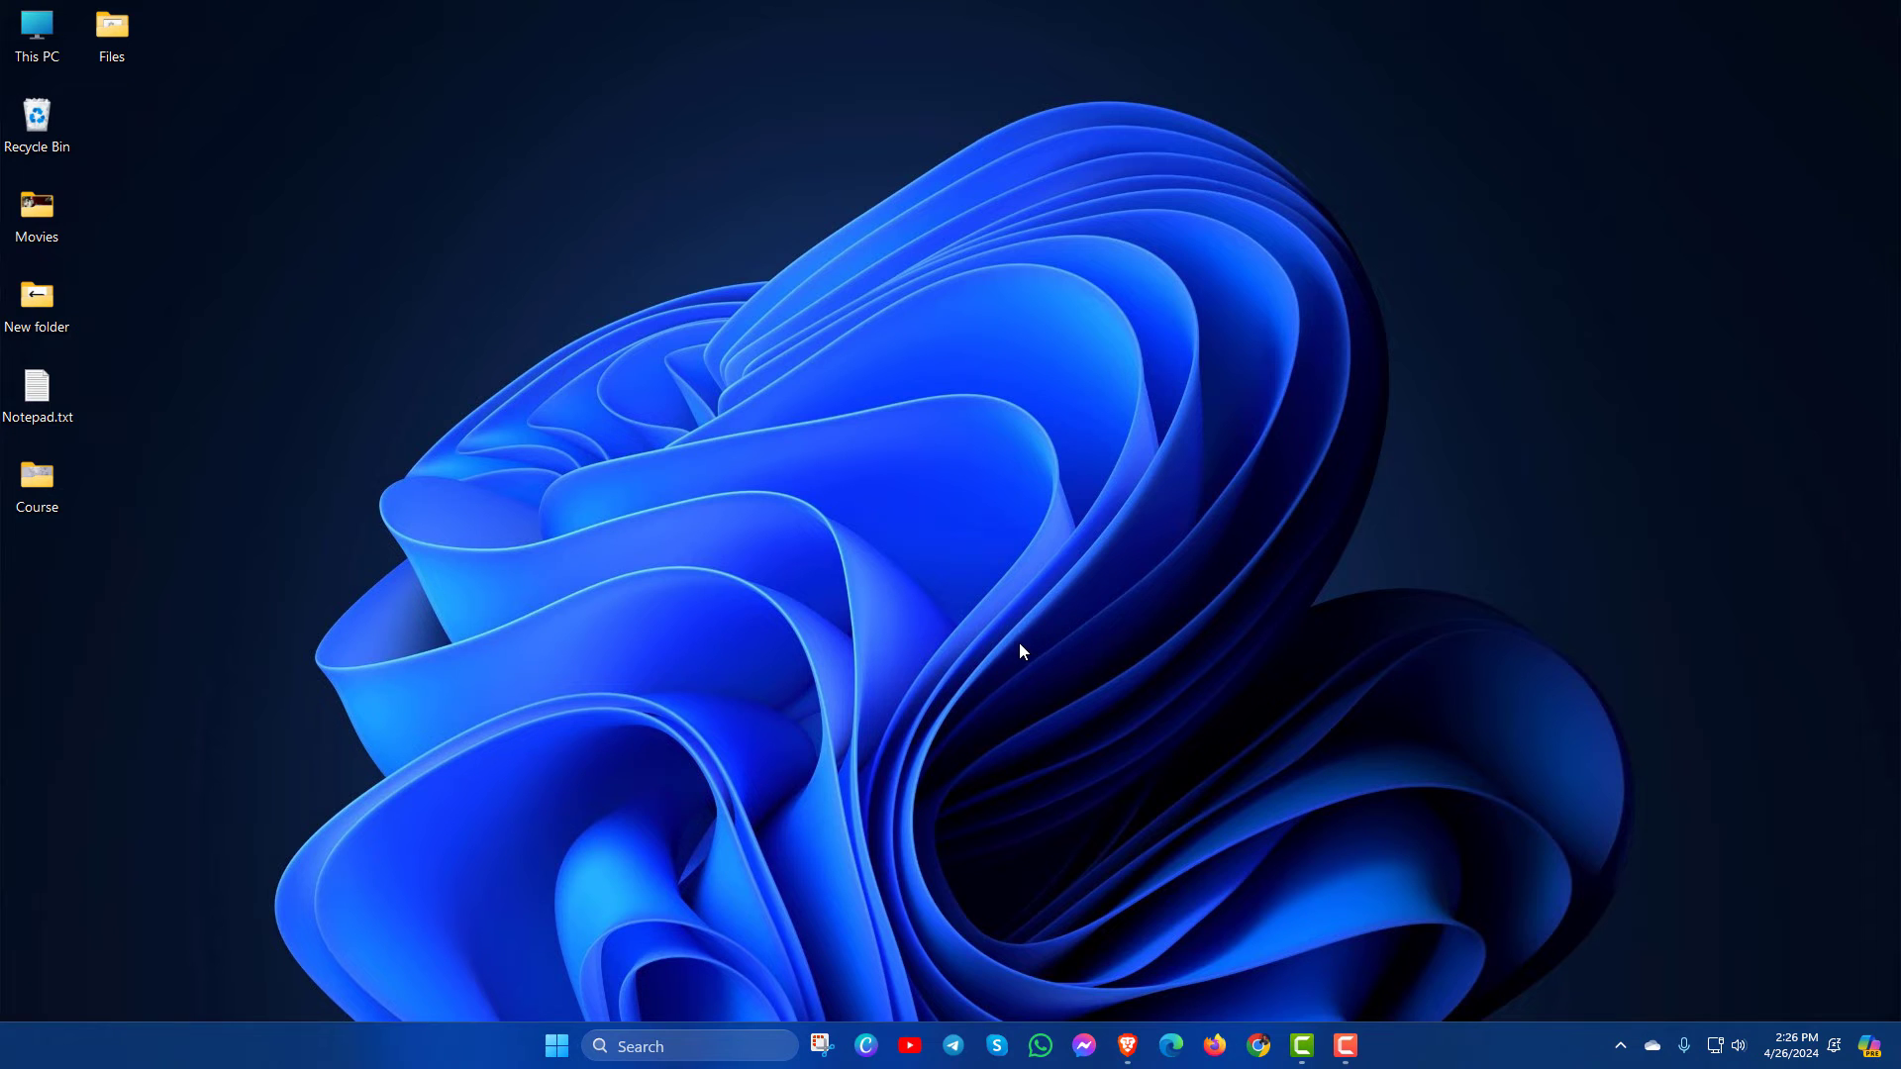
# Step: Open the installed apps list in Windows Settings and search it for "notepad"
pyautogui.rightClick(556, 1046)
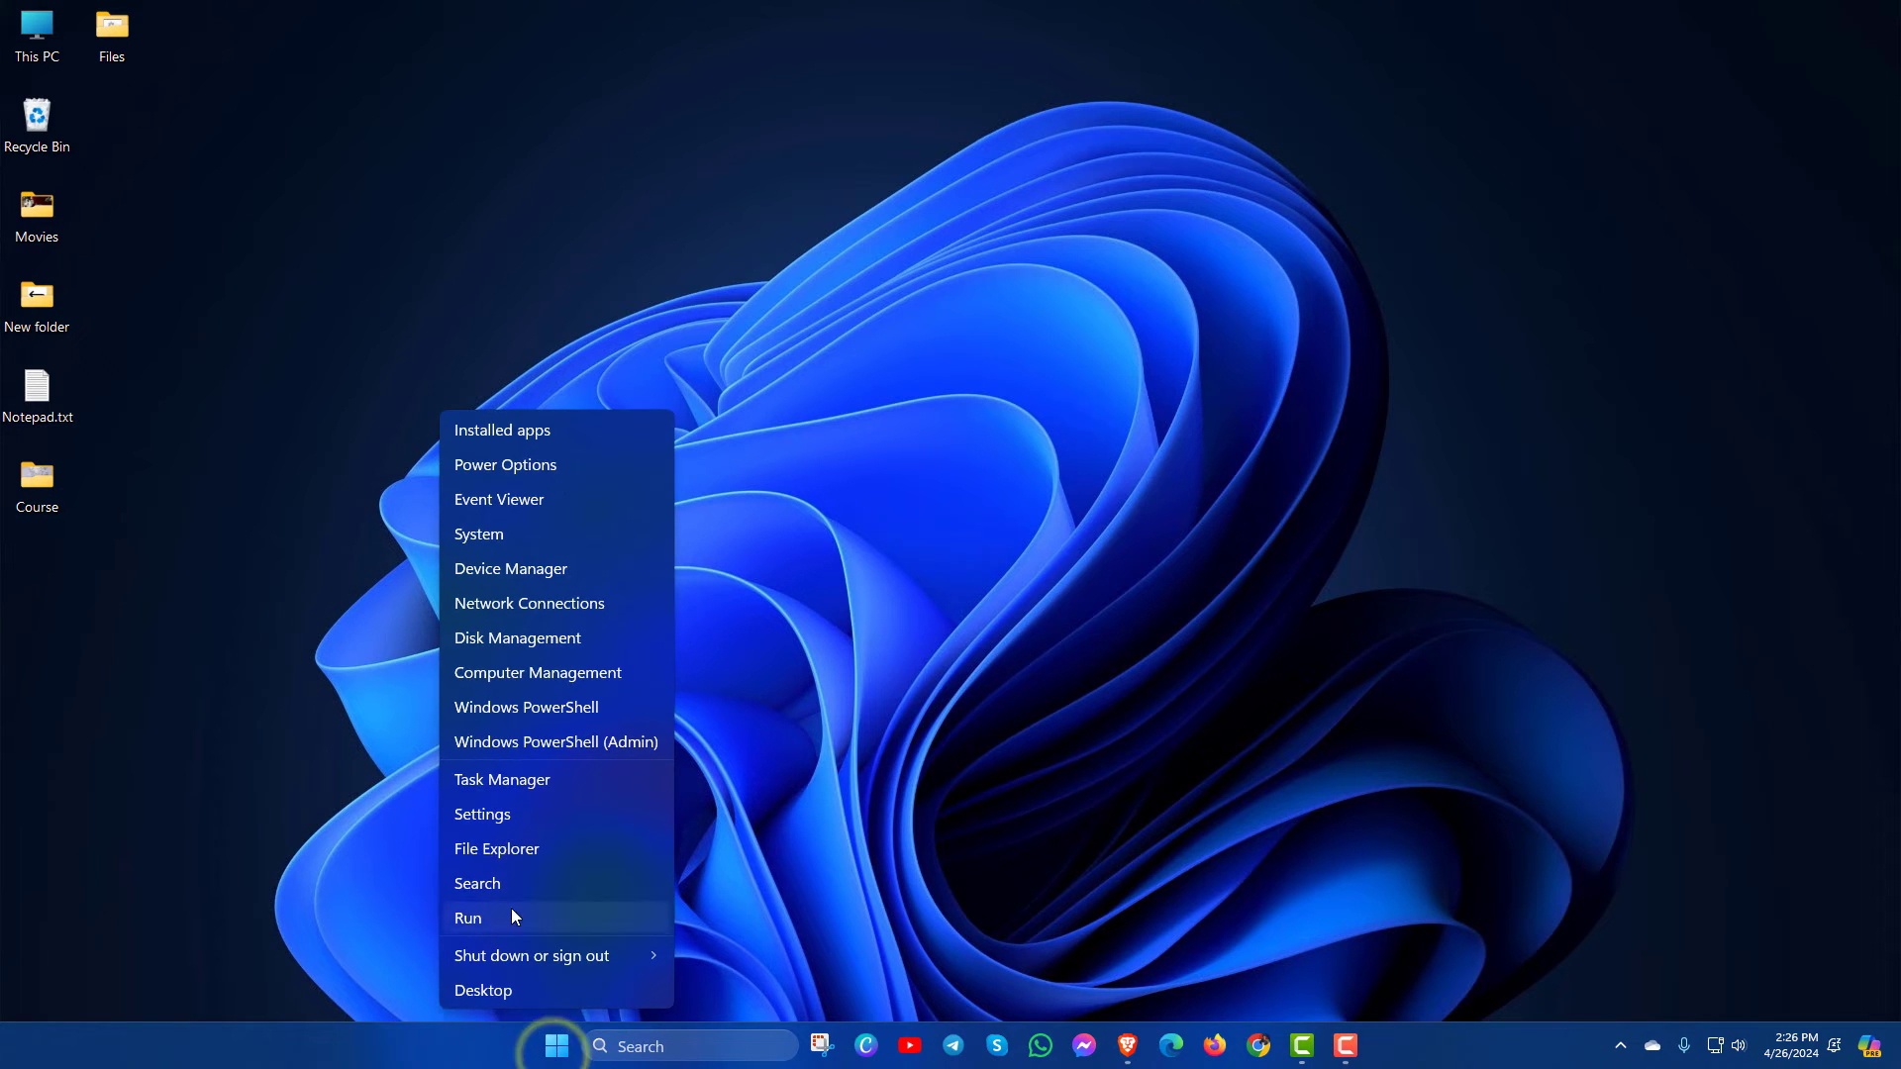
pyautogui.click(502, 826)
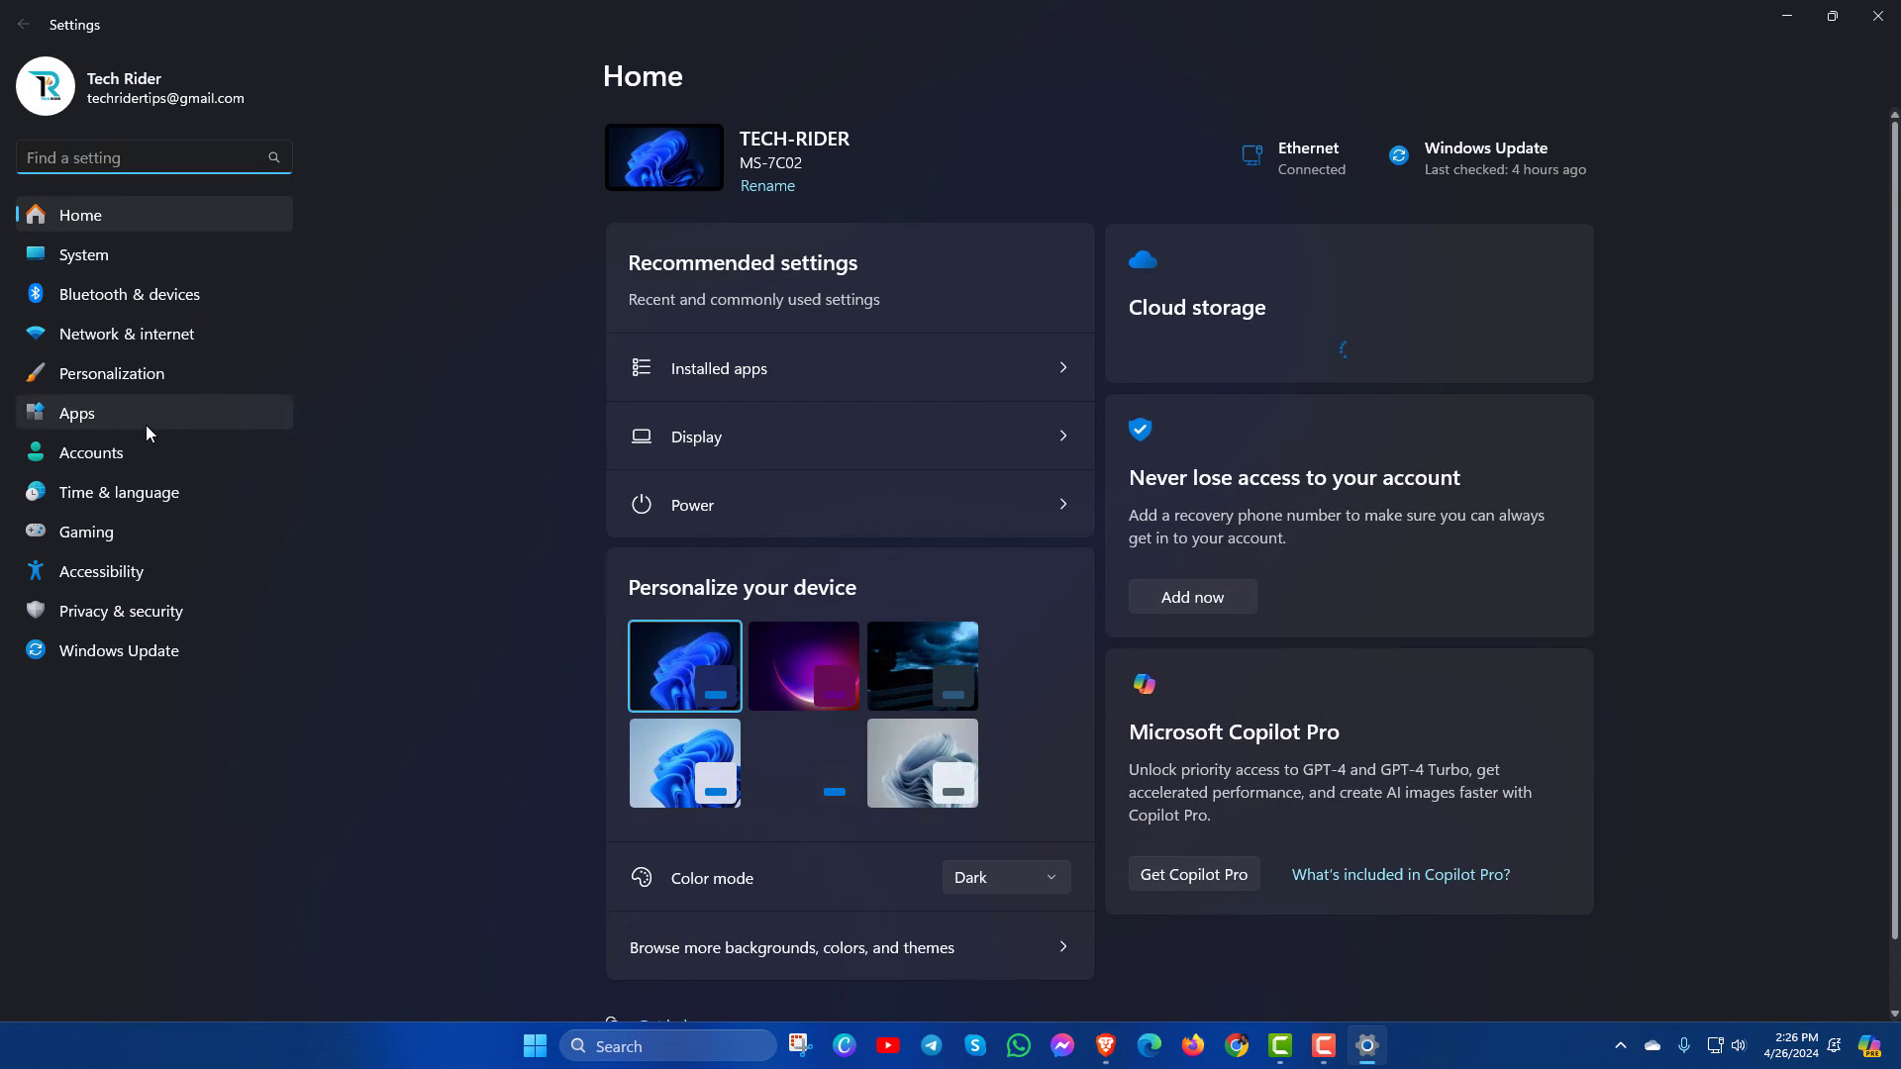
pyautogui.click(117, 413)
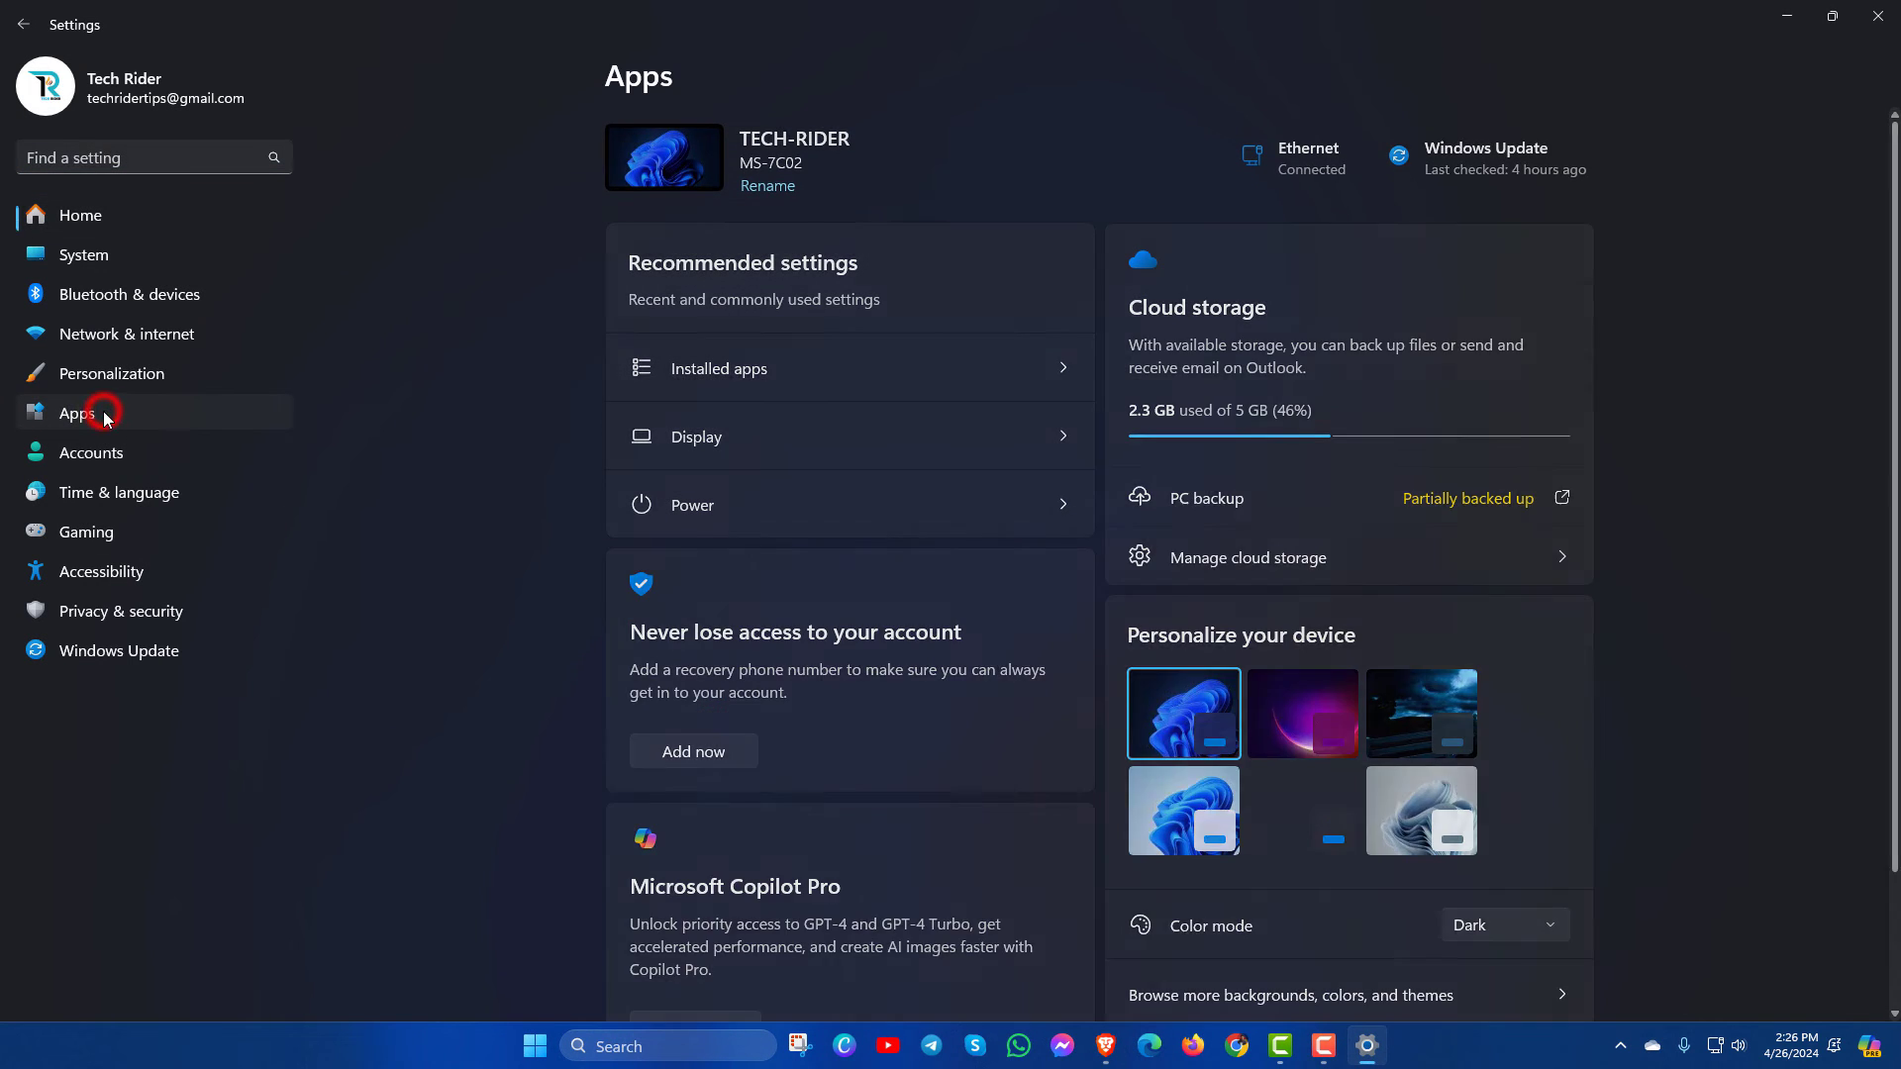
pyautogui.click(703, 168)
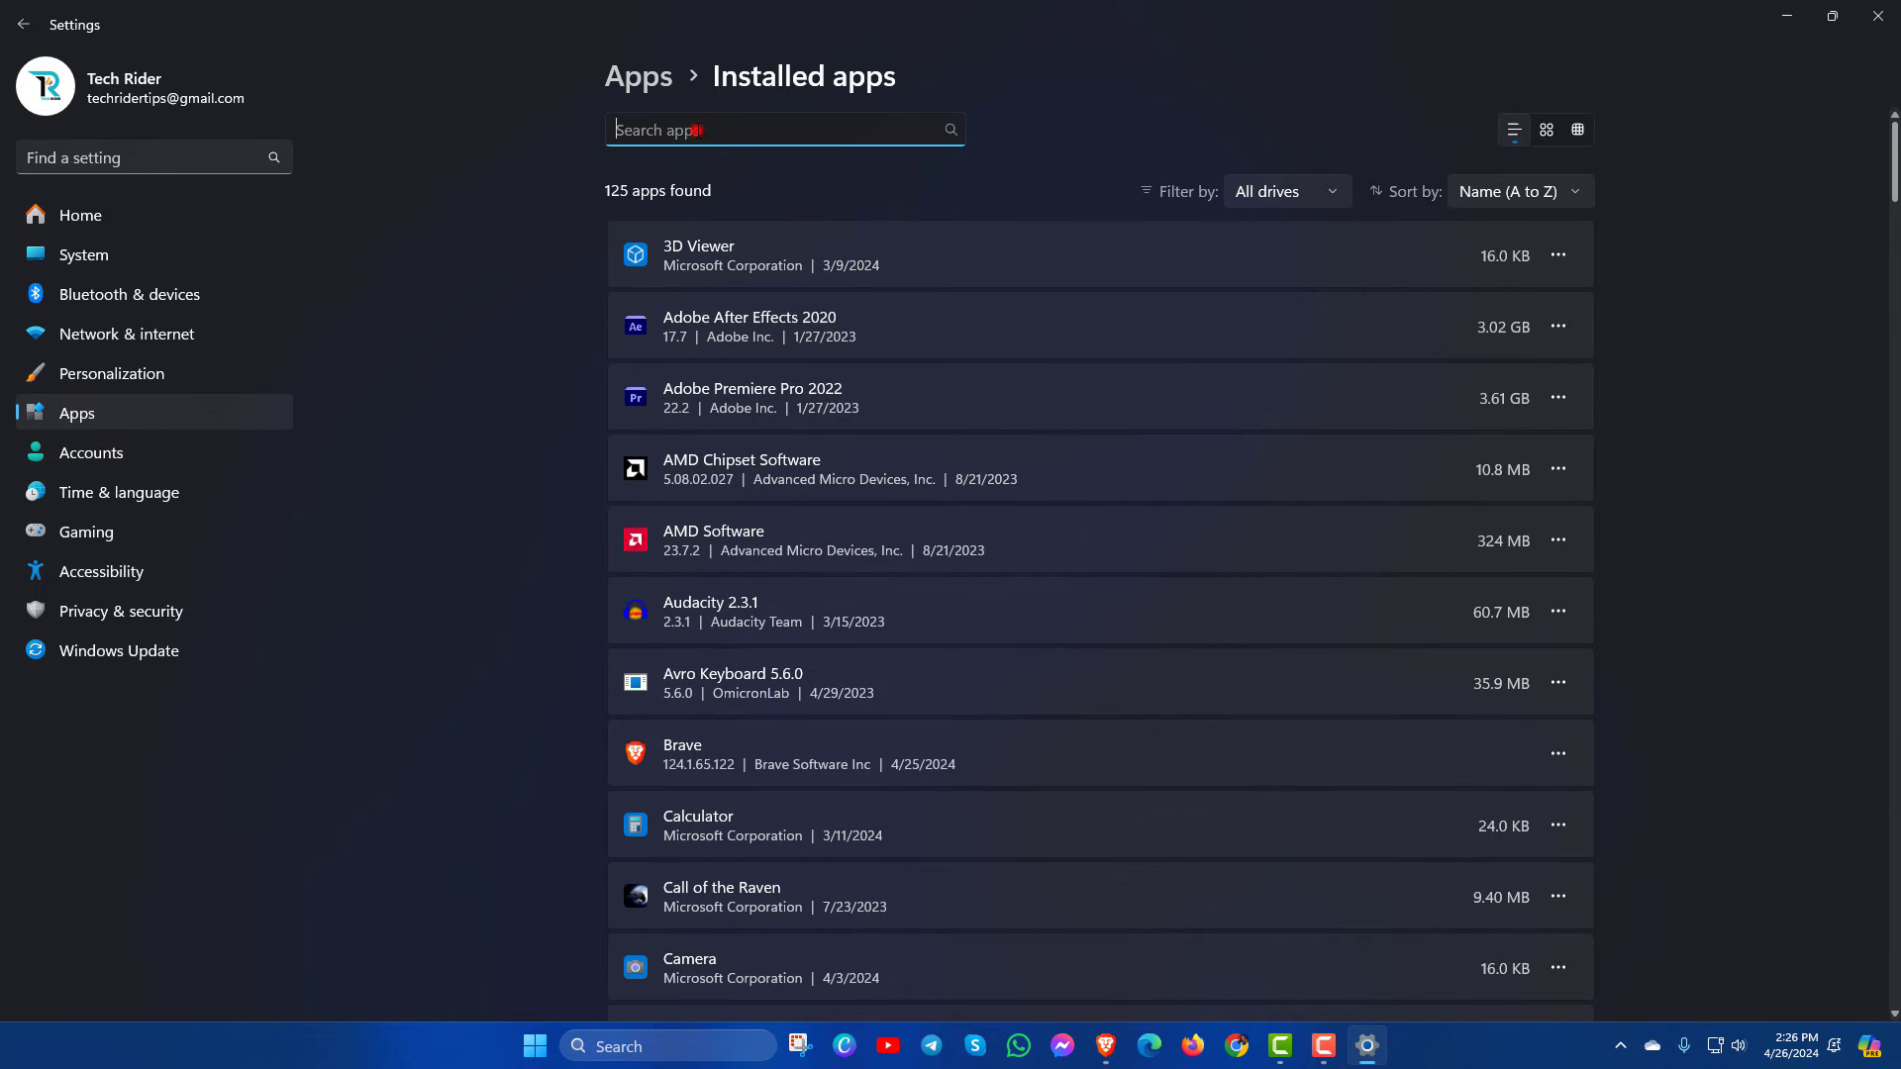
pyautogui.click(698, 128)
pyautogui.write('notepa')
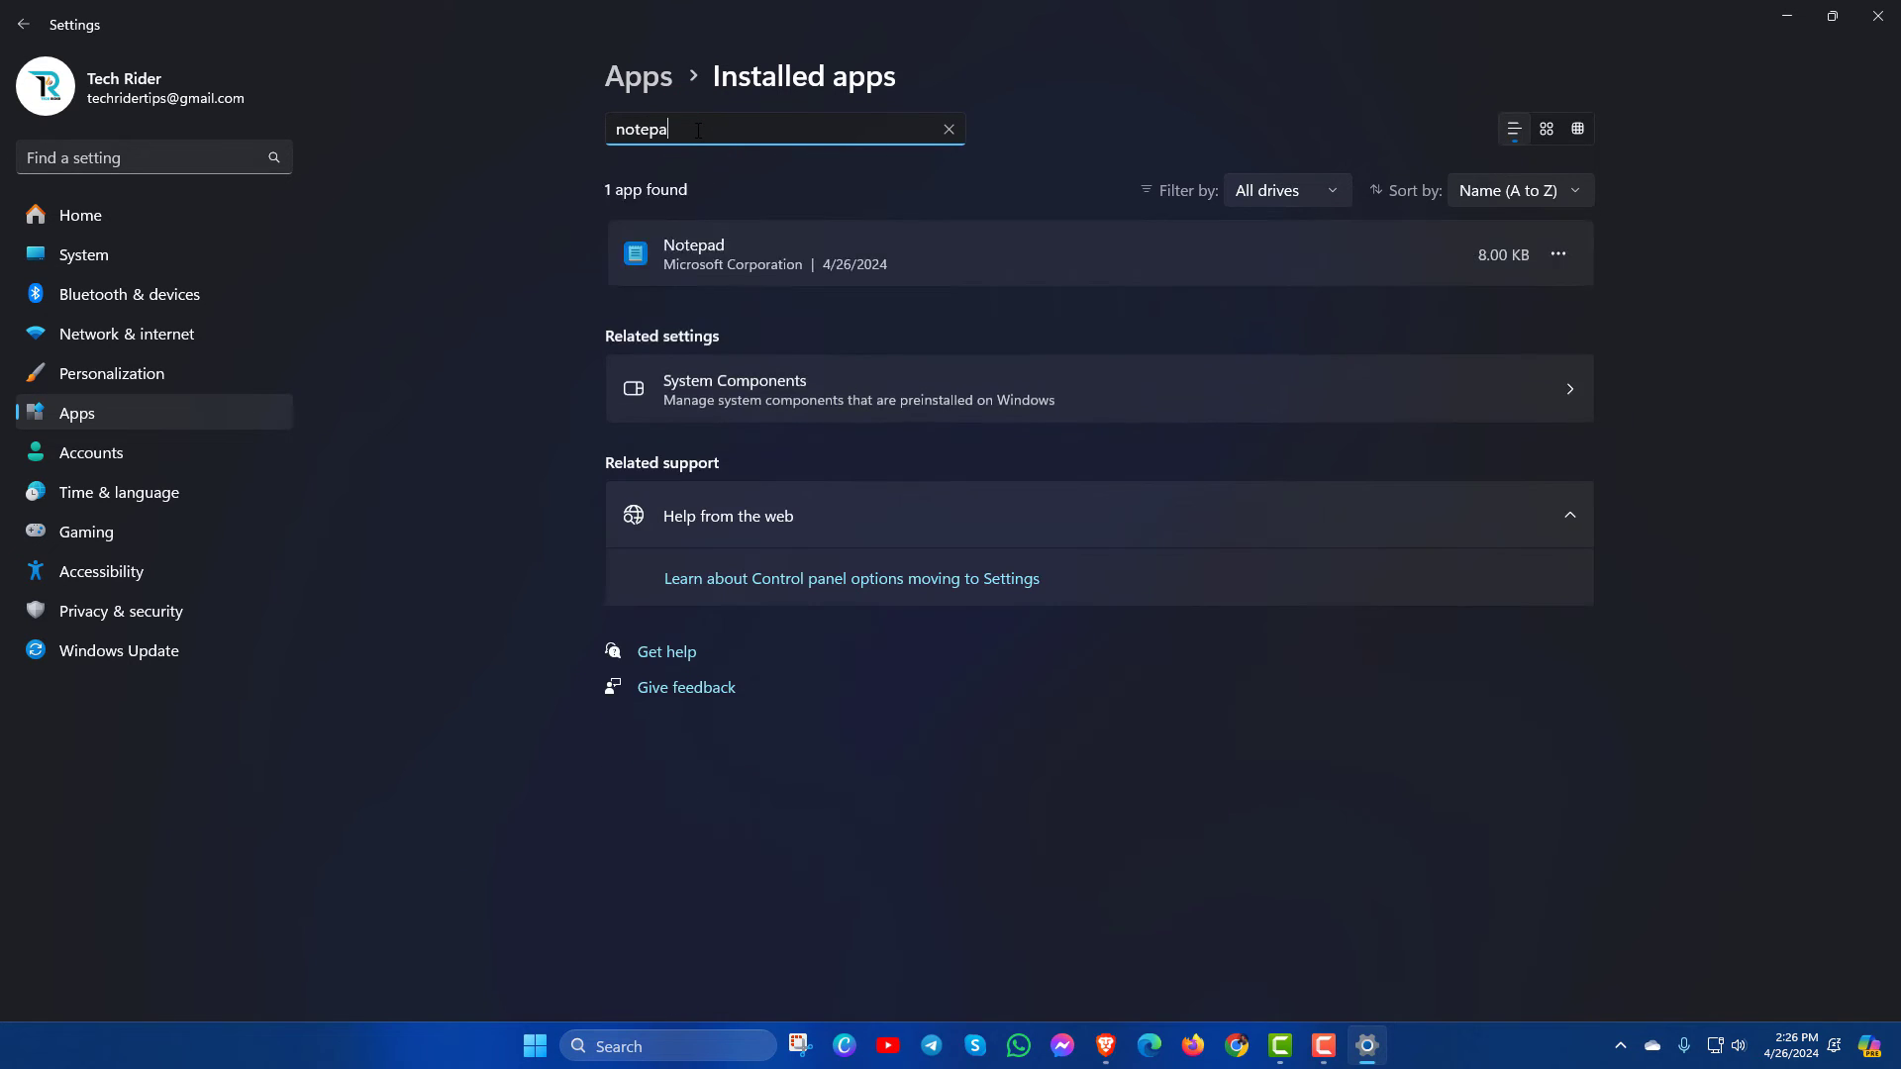
pyautogui.write('d')
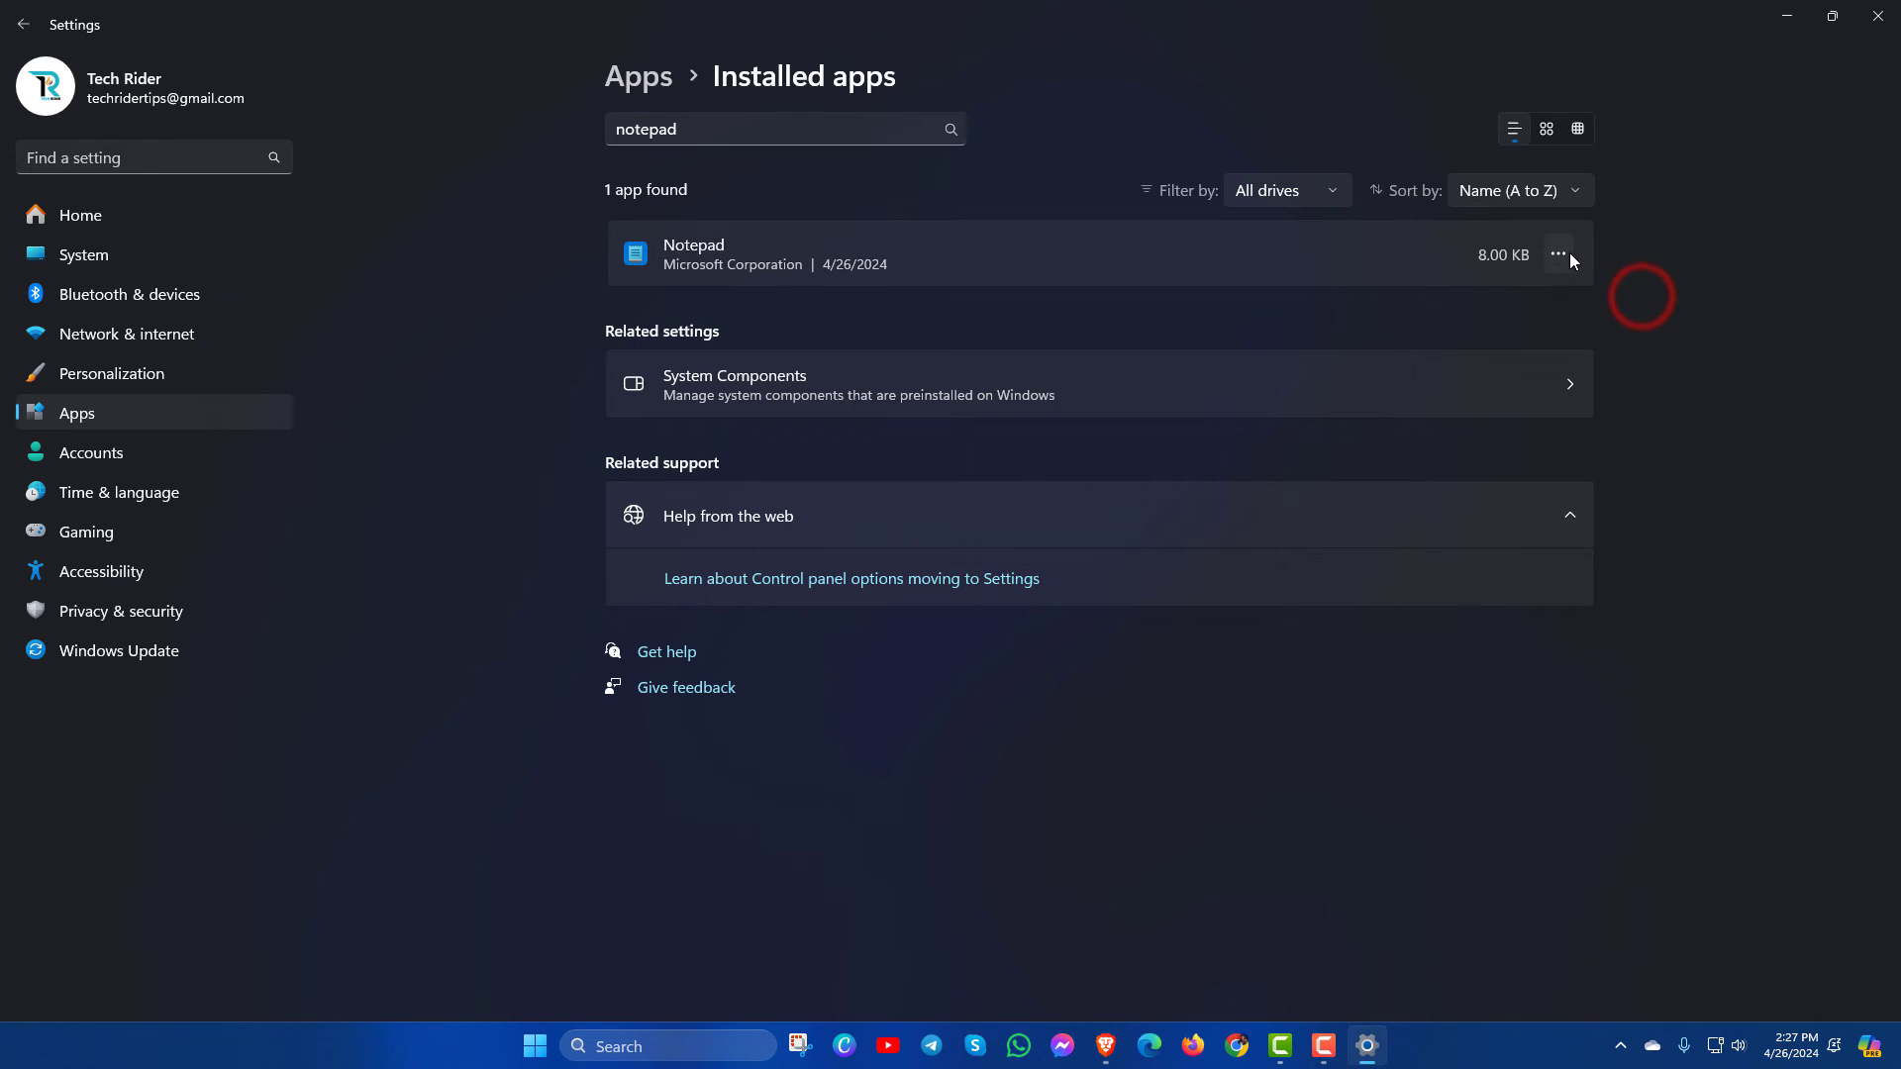
# Step: Uninstall the Notepad app, confirming its removal, and close Settings
pyautogui.click(1557, 254)
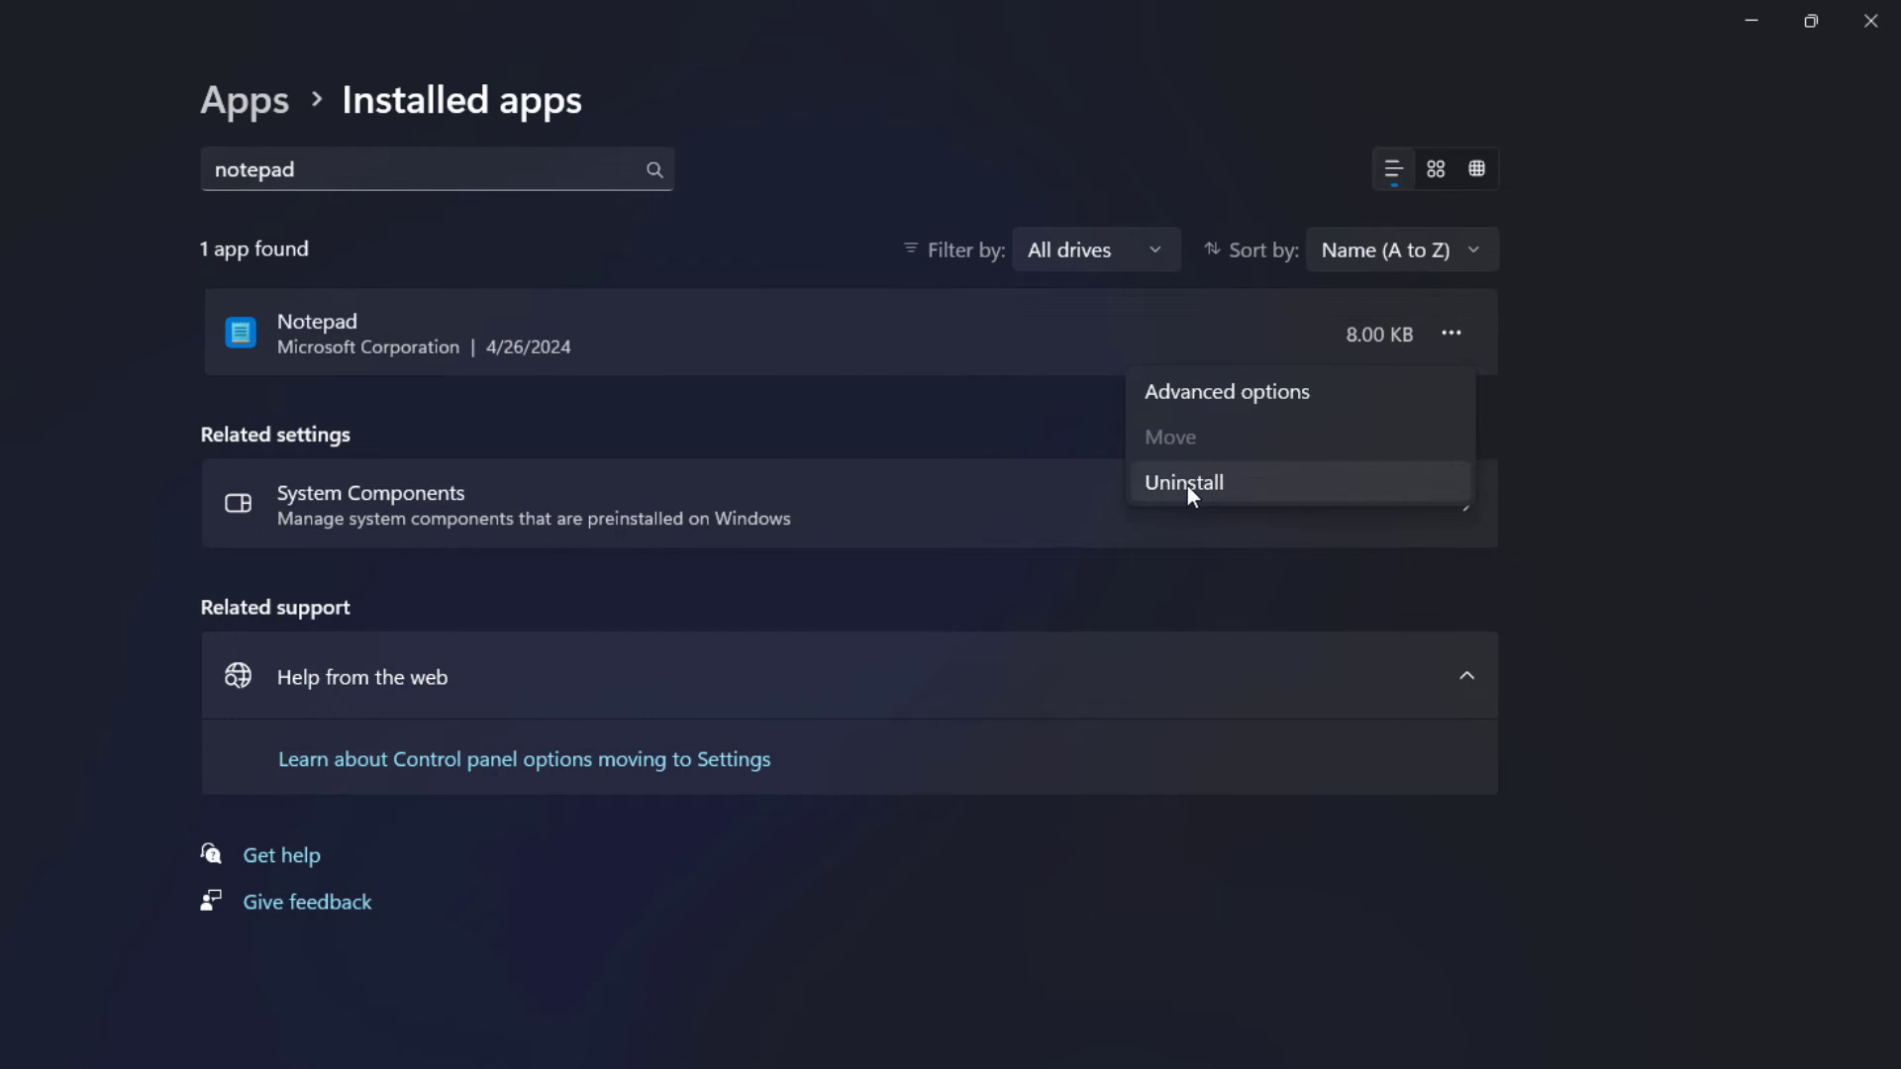
pyautogui.click(1197, 483)
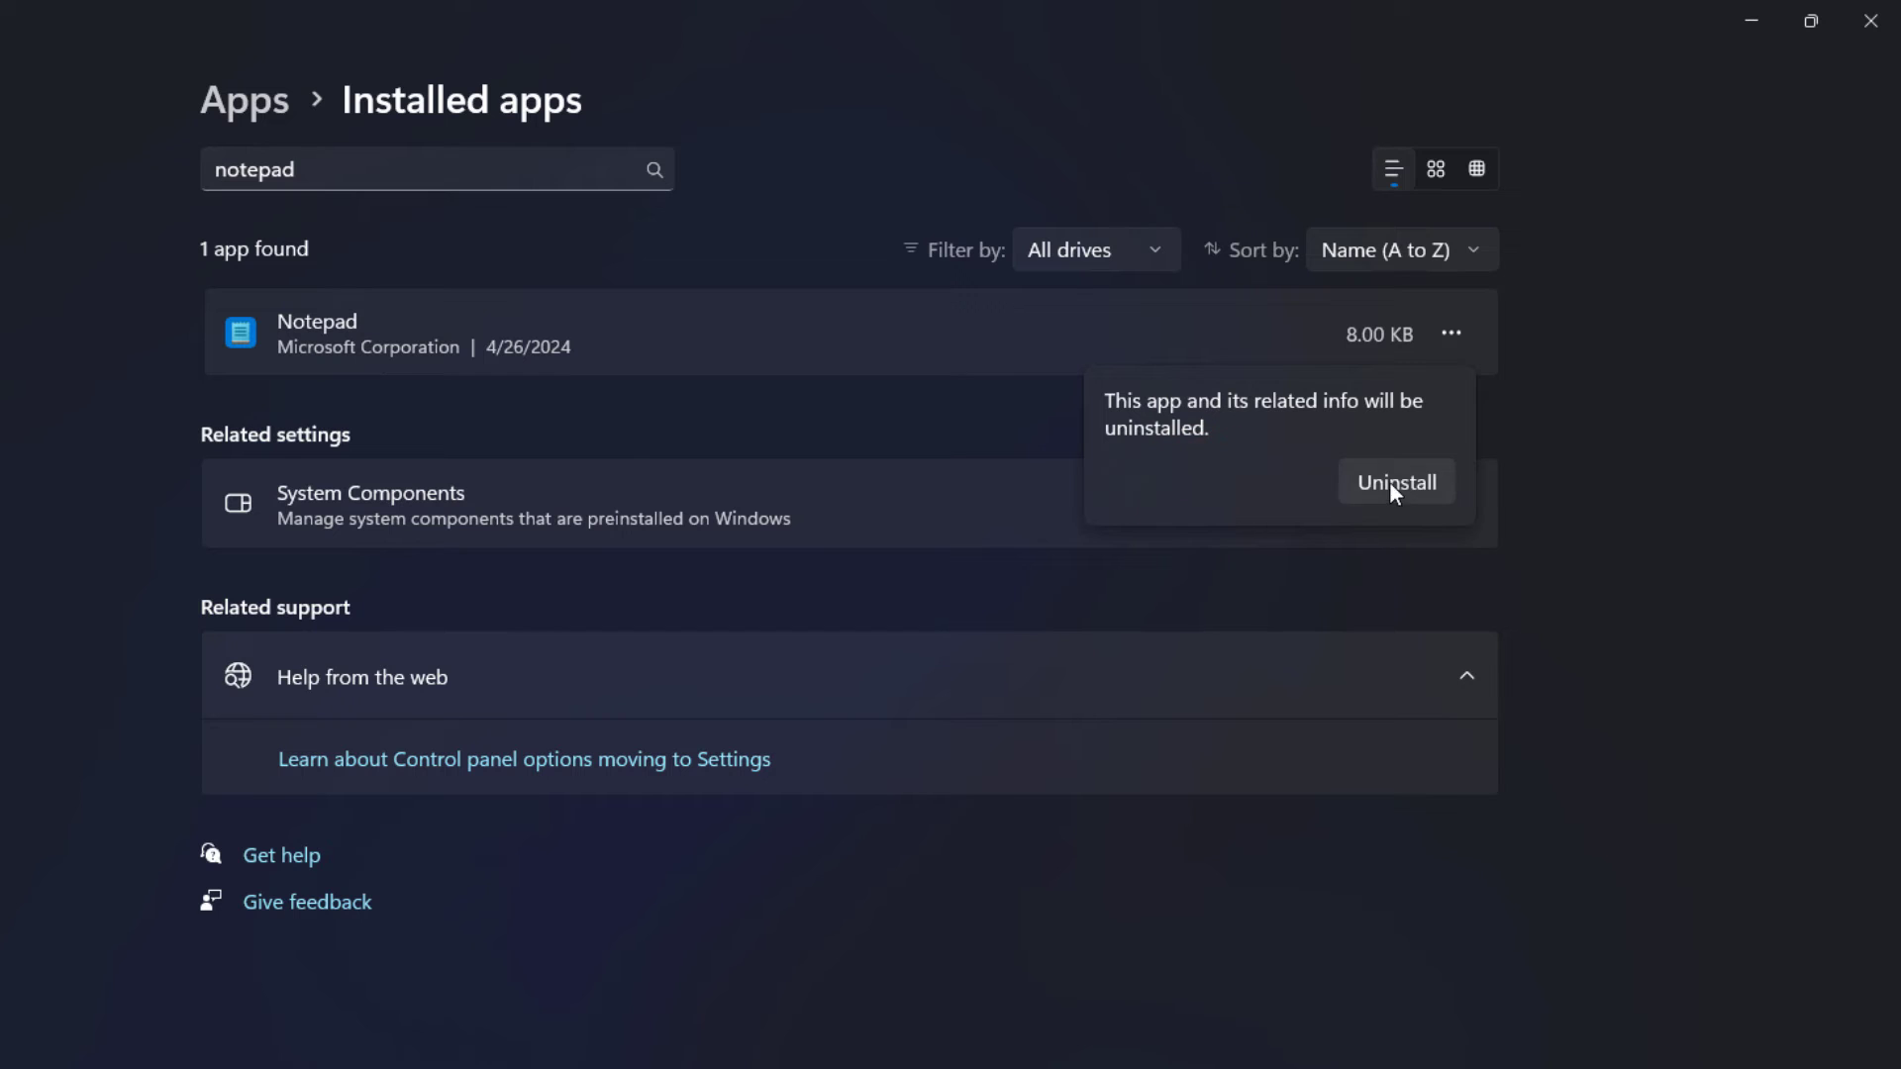
pyautogui.click(1396, 482)
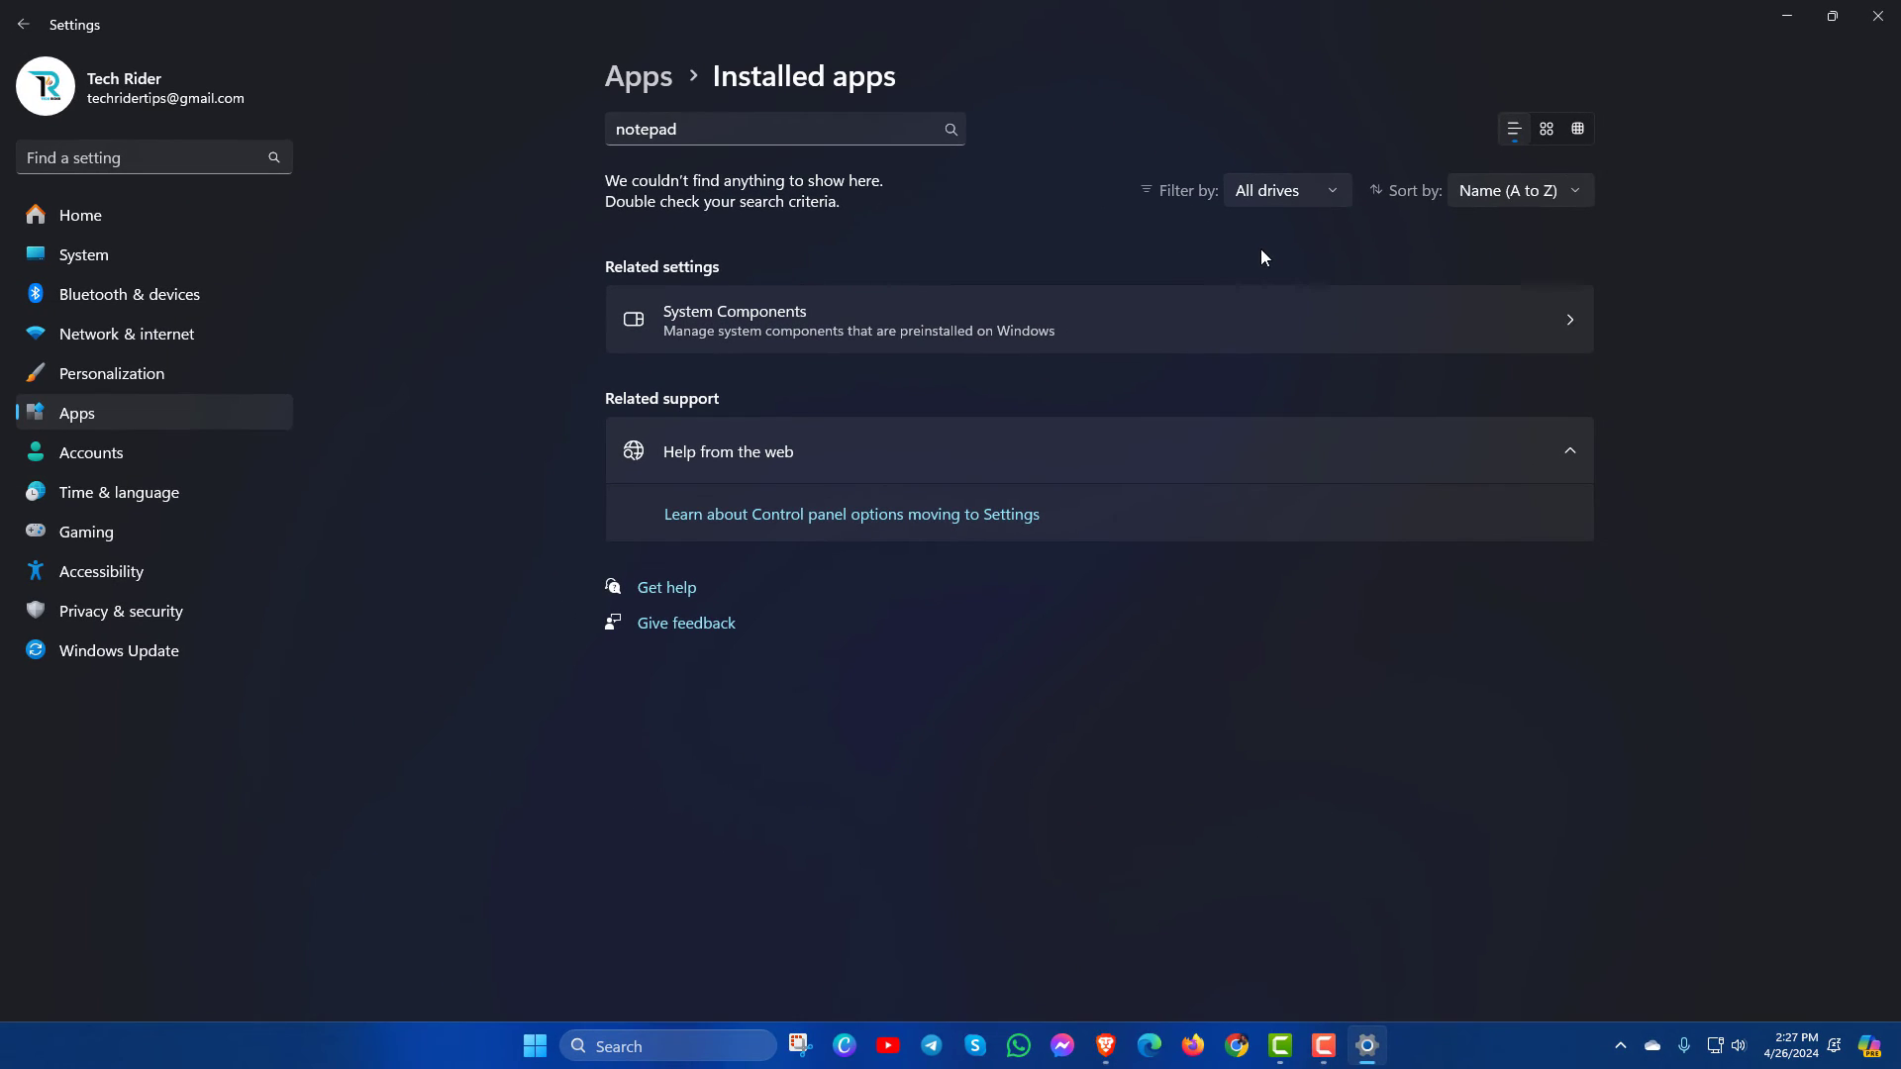
pyautogui.click(1878, 16)
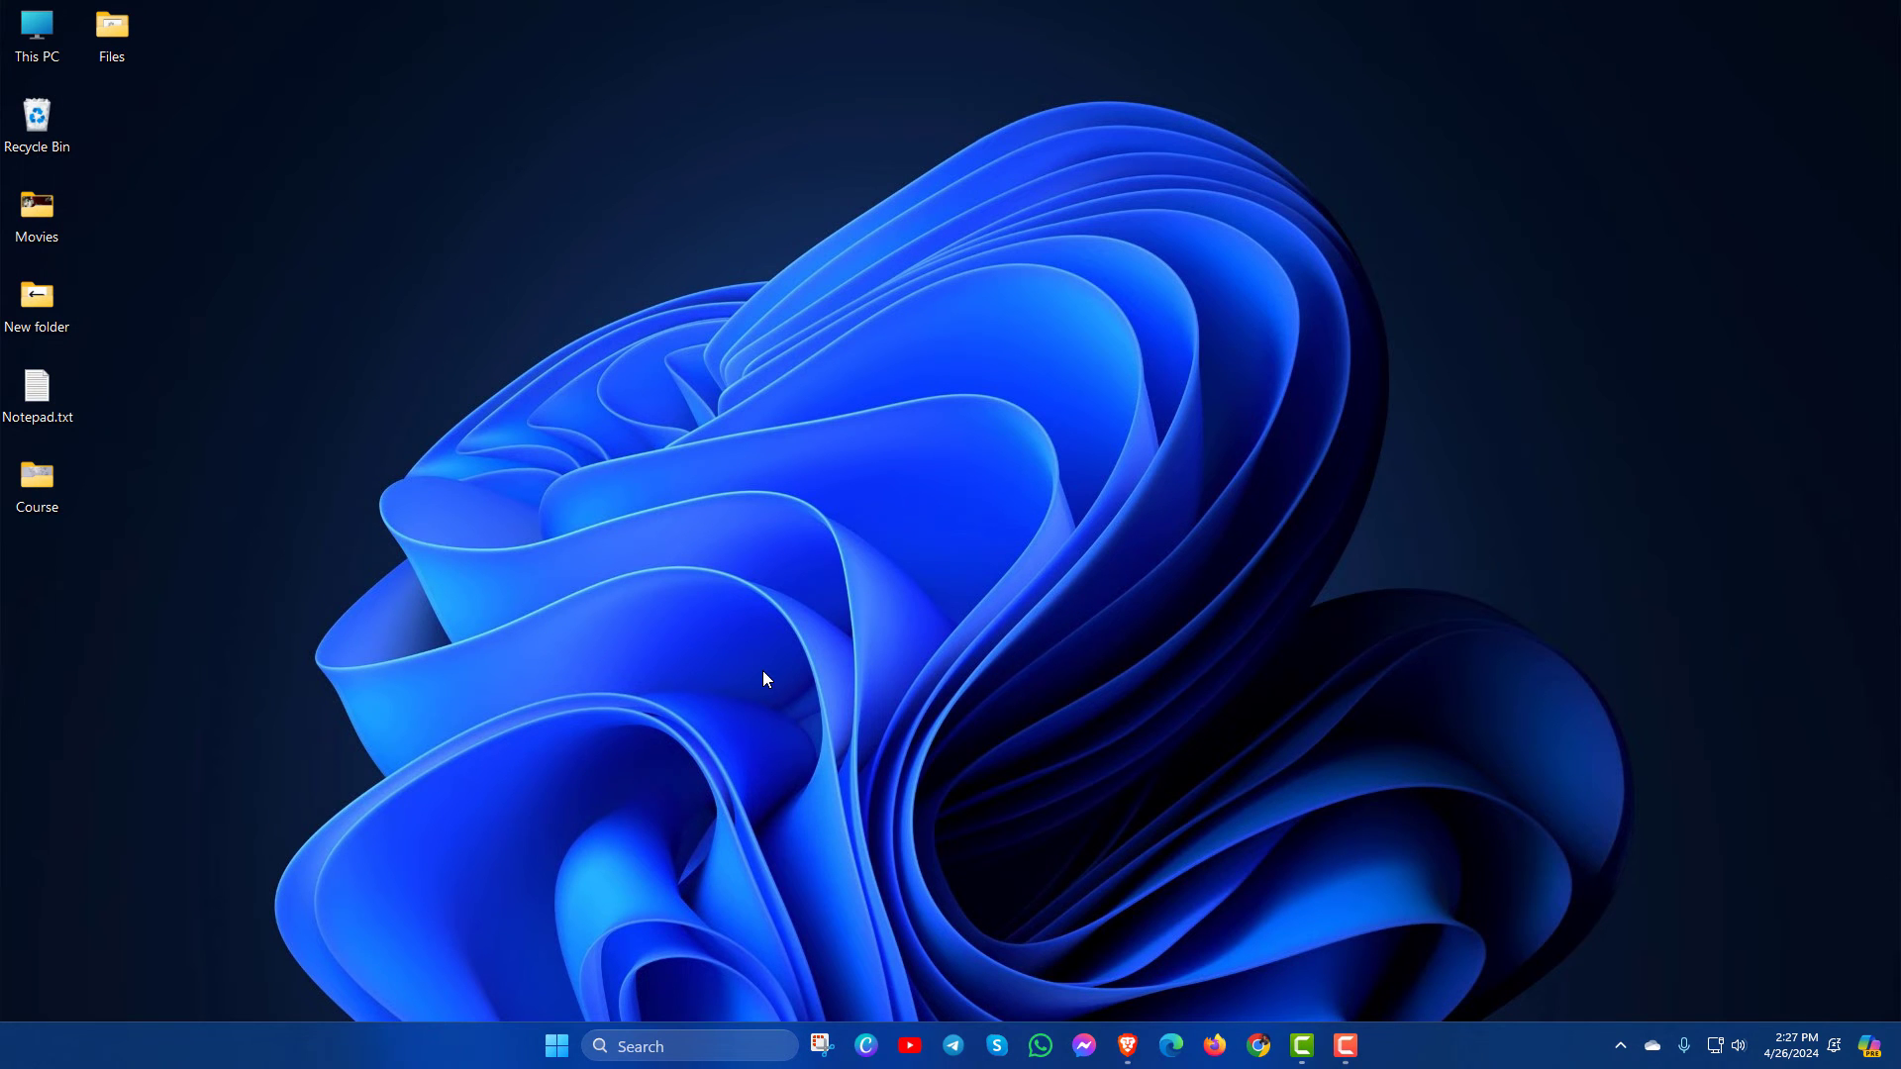
# Step: Open Microsoft Store from Windows search and search the store for "notepad"
pyautogui.click(682, 1044)
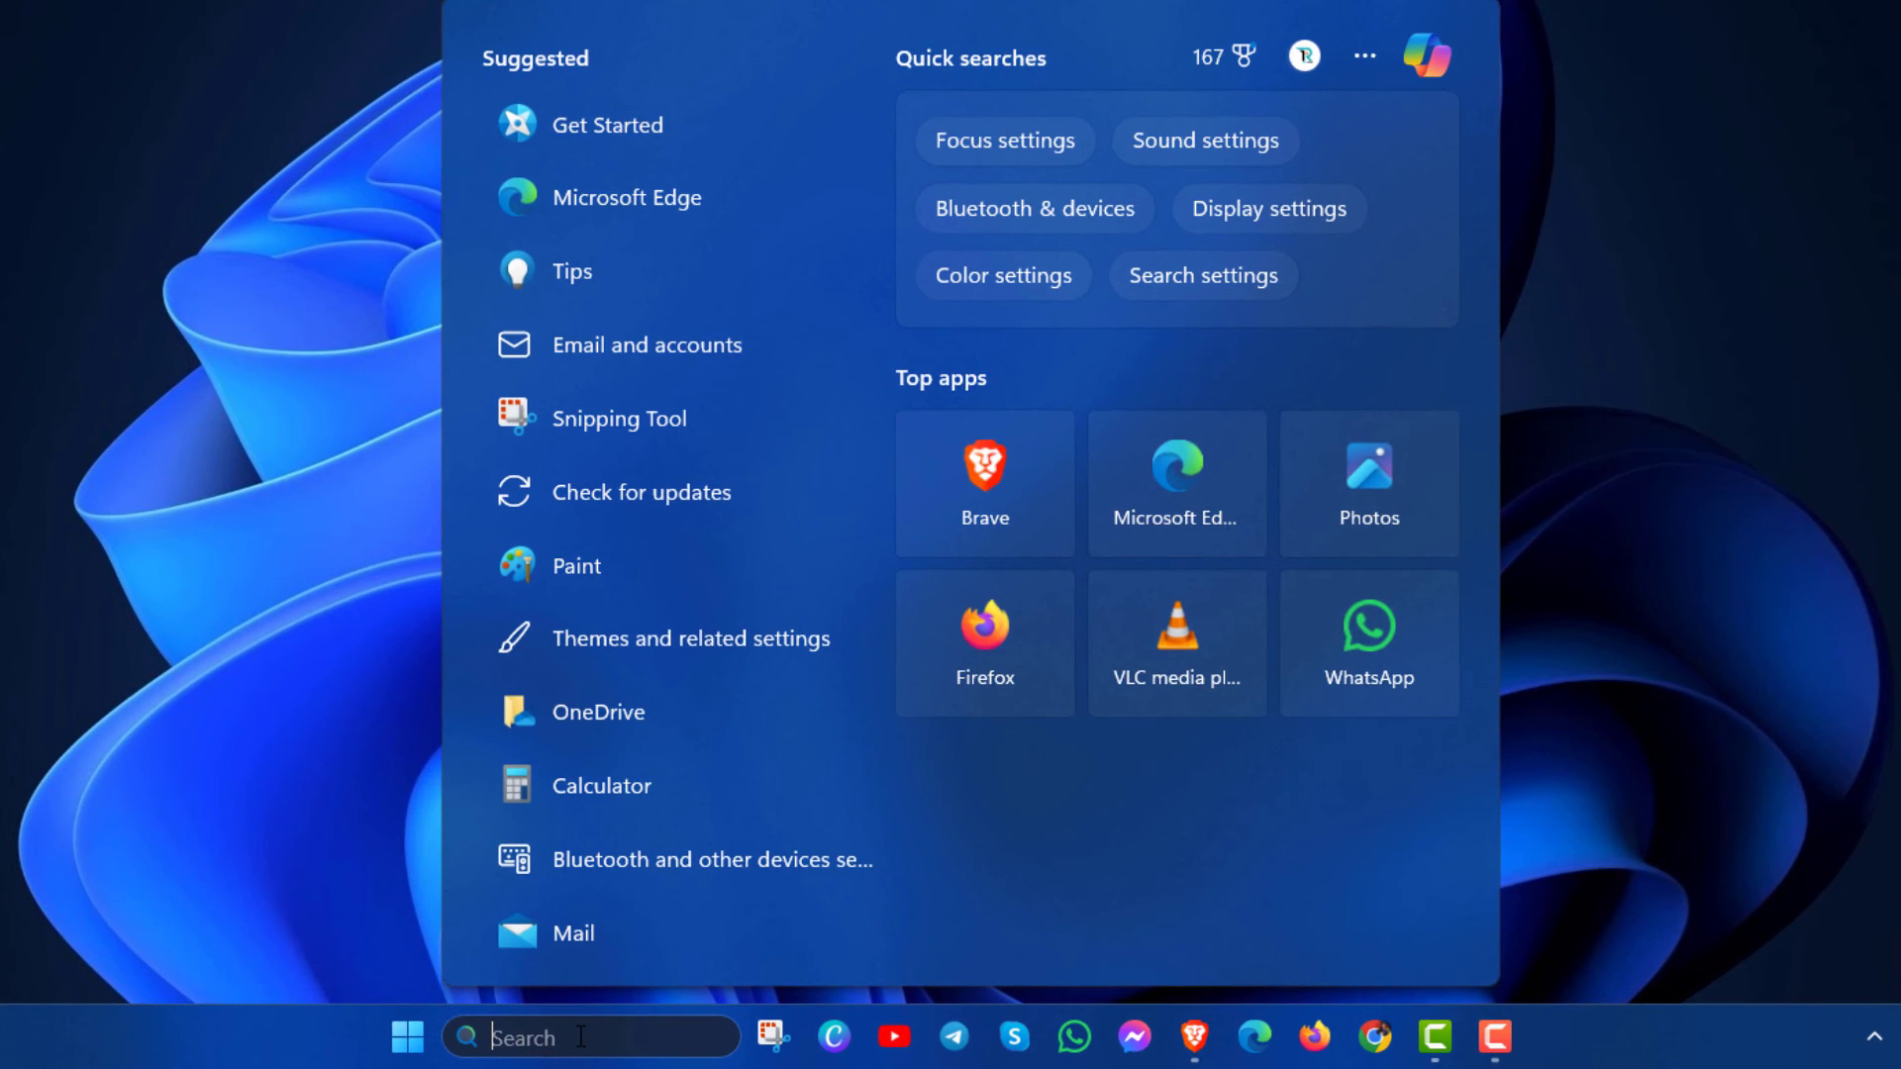
pyautogui.write('microsoft store')
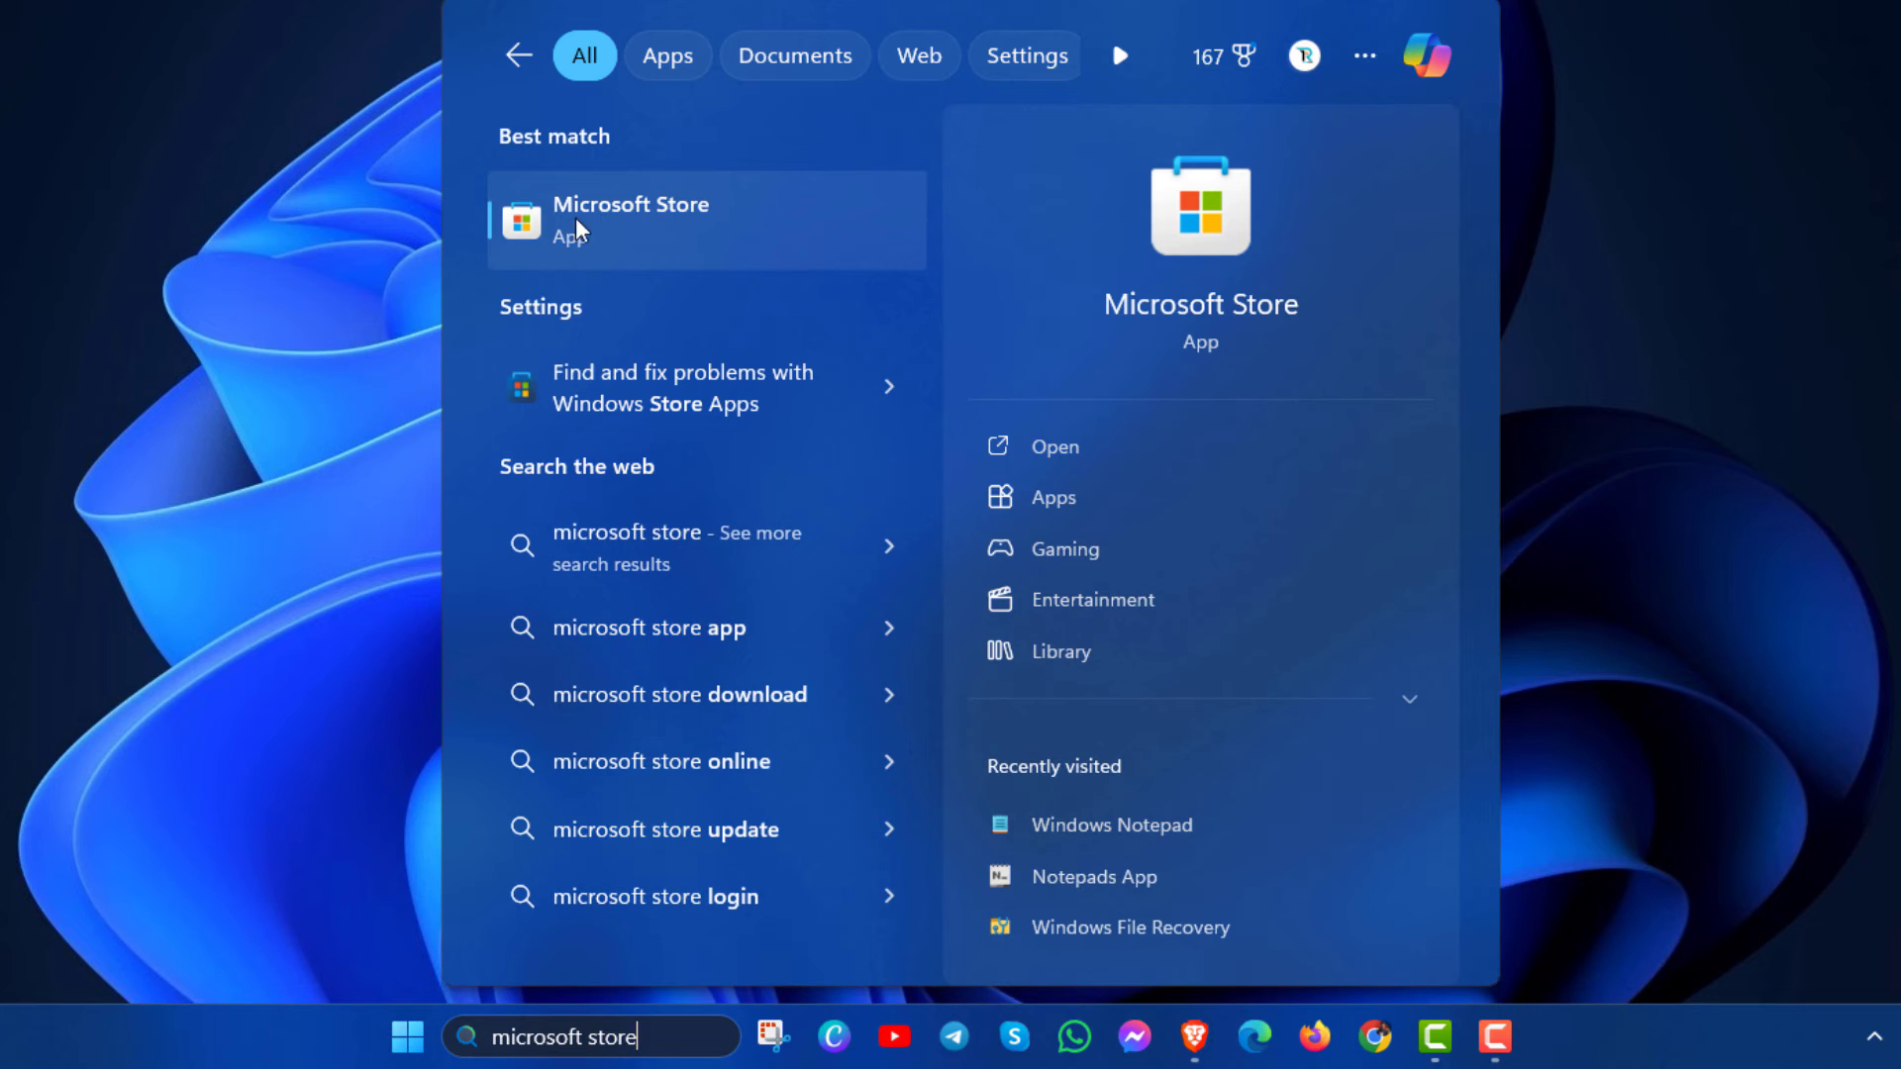
pyautogui.click(679, 221)
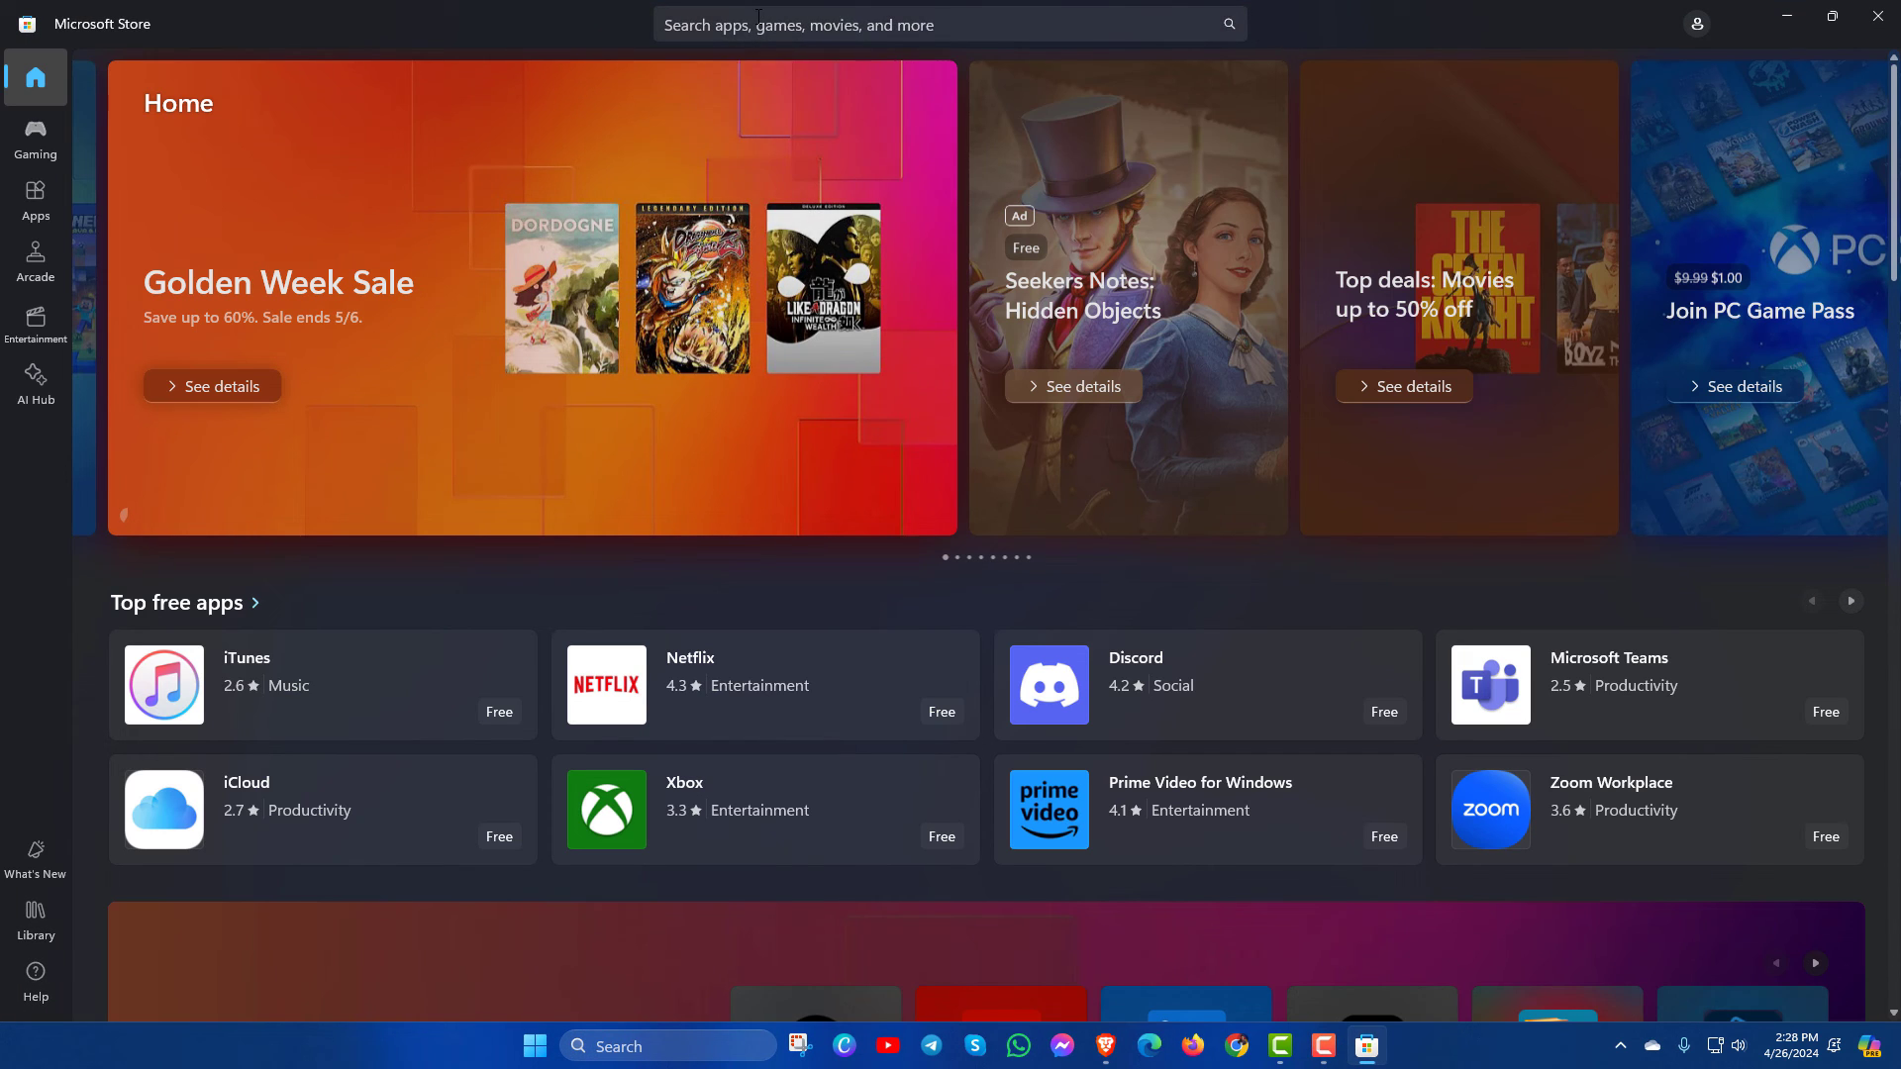
pyautogui.click(757, 19)
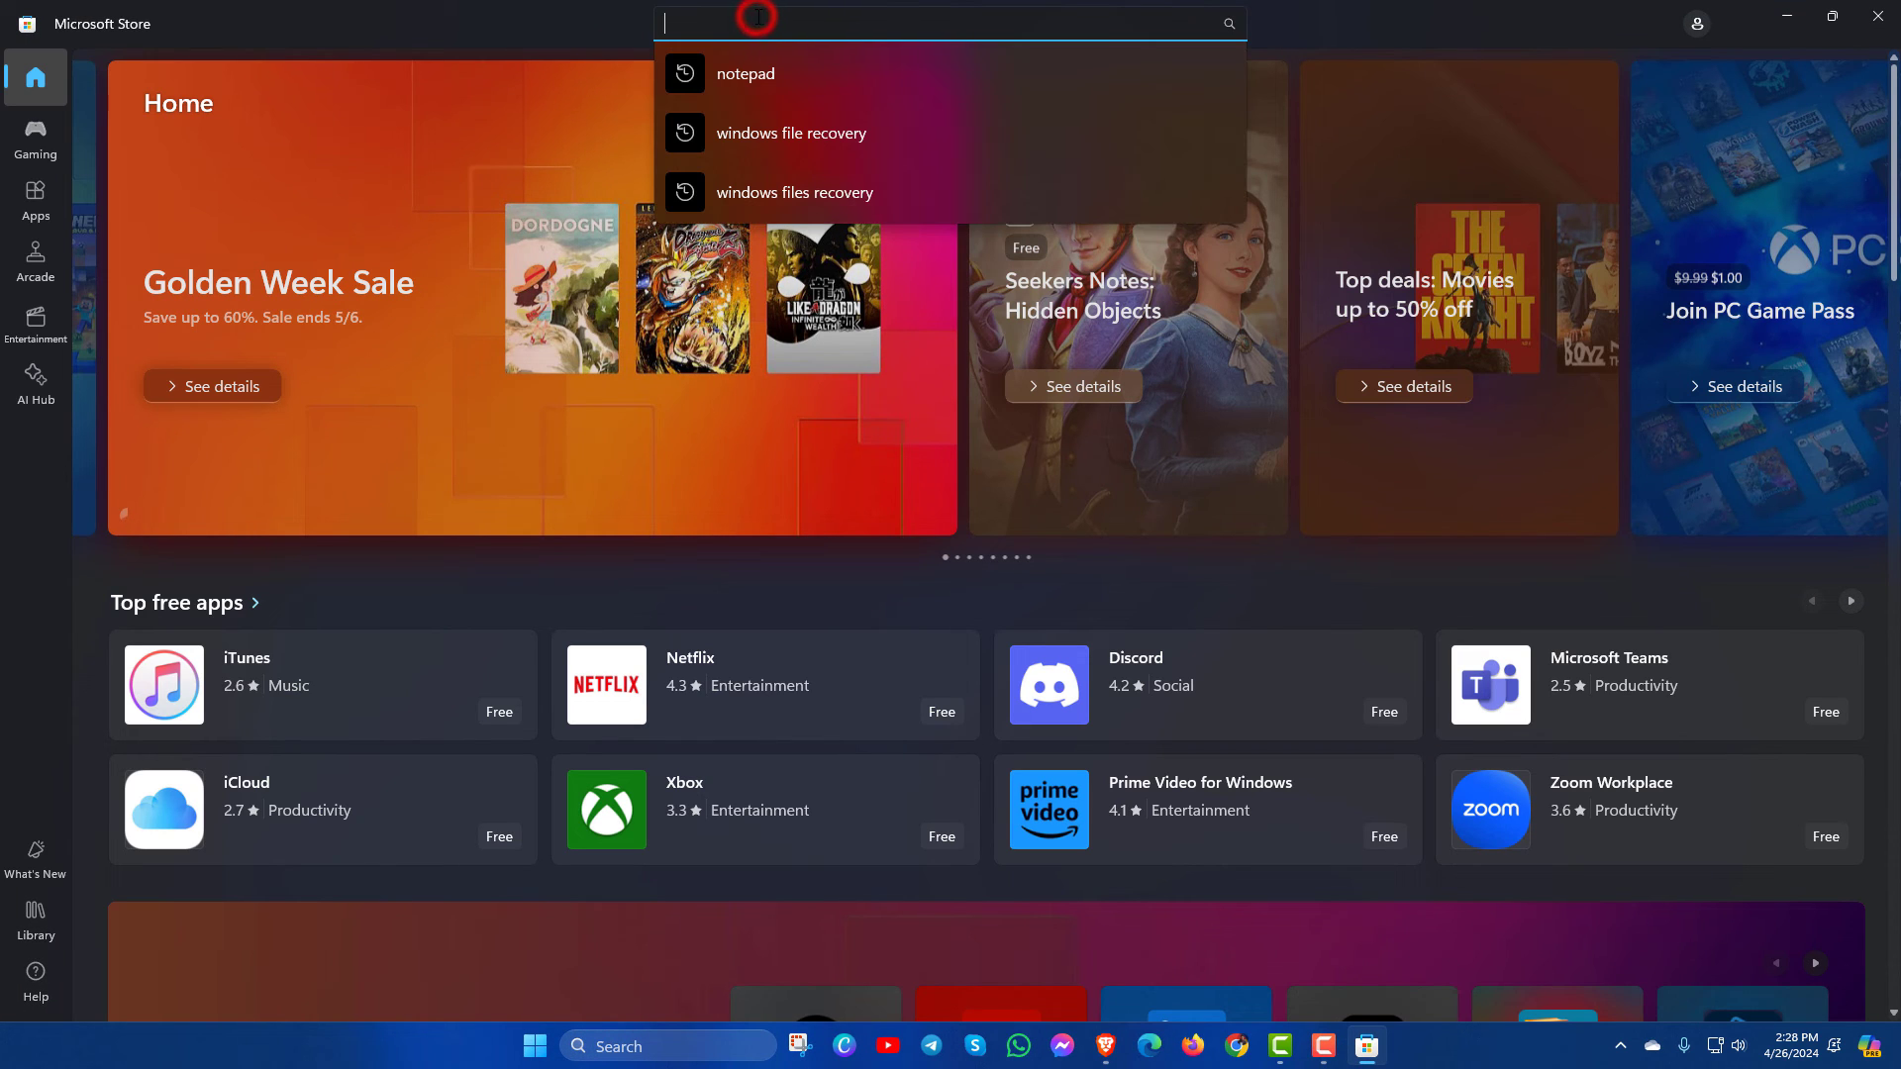
pyautogui.write('note')
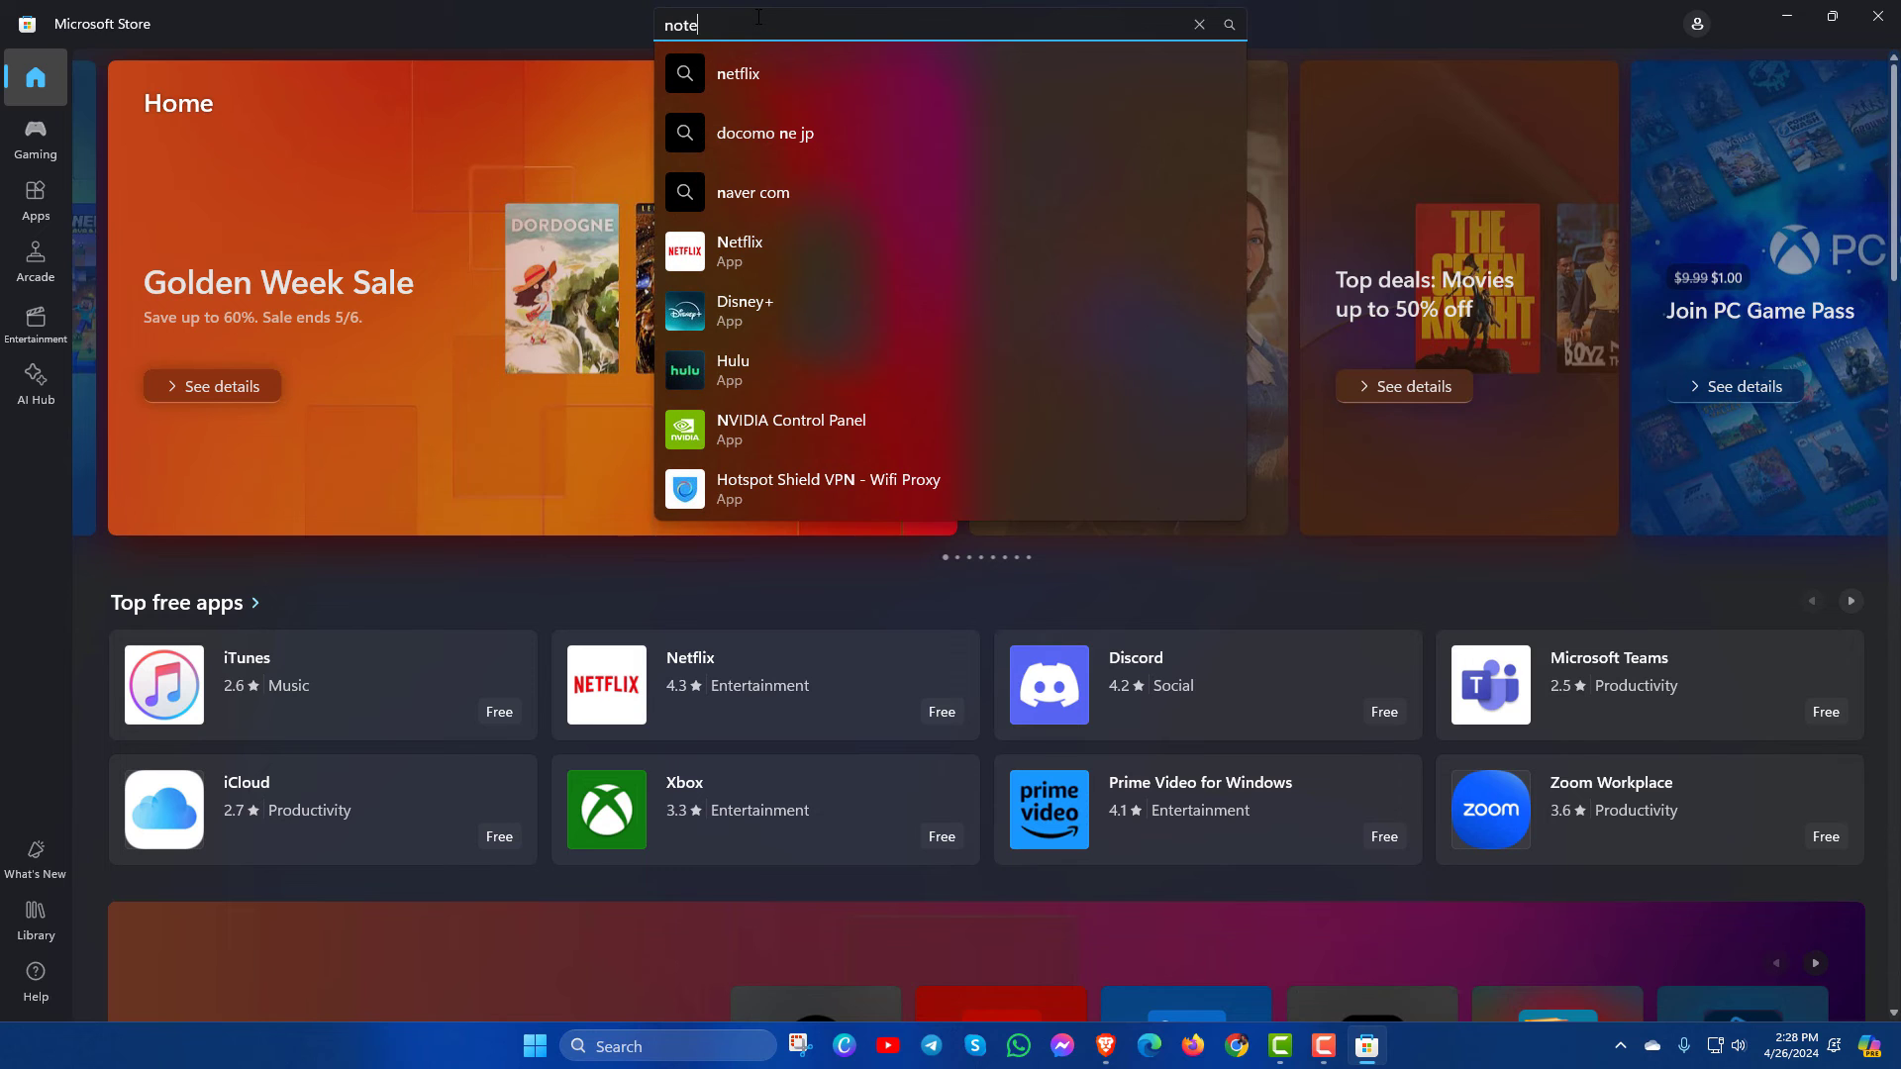
pyautogui.write('pad')
pyautogui.press('Return')
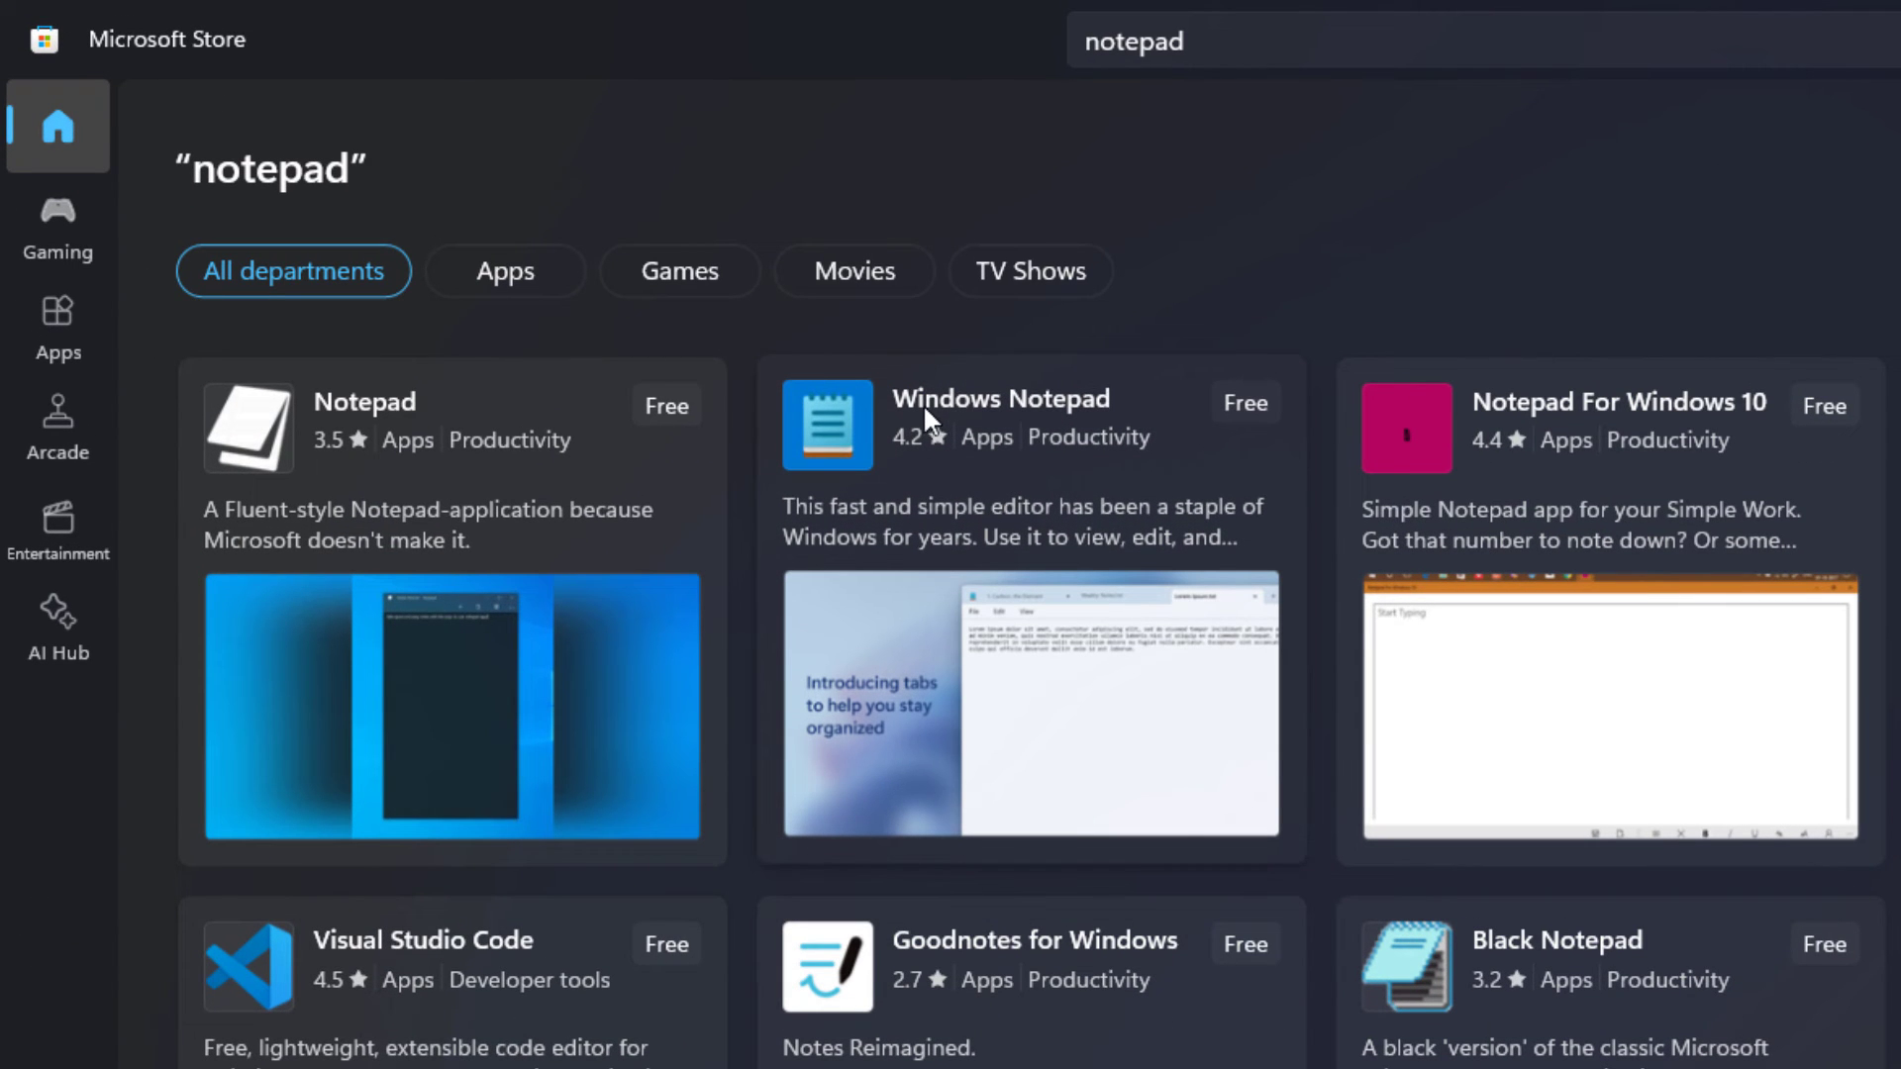
# Step: Install the free Windows Notepad app from the search results and open its product page
pyautogui.moveTo(1066, 413)
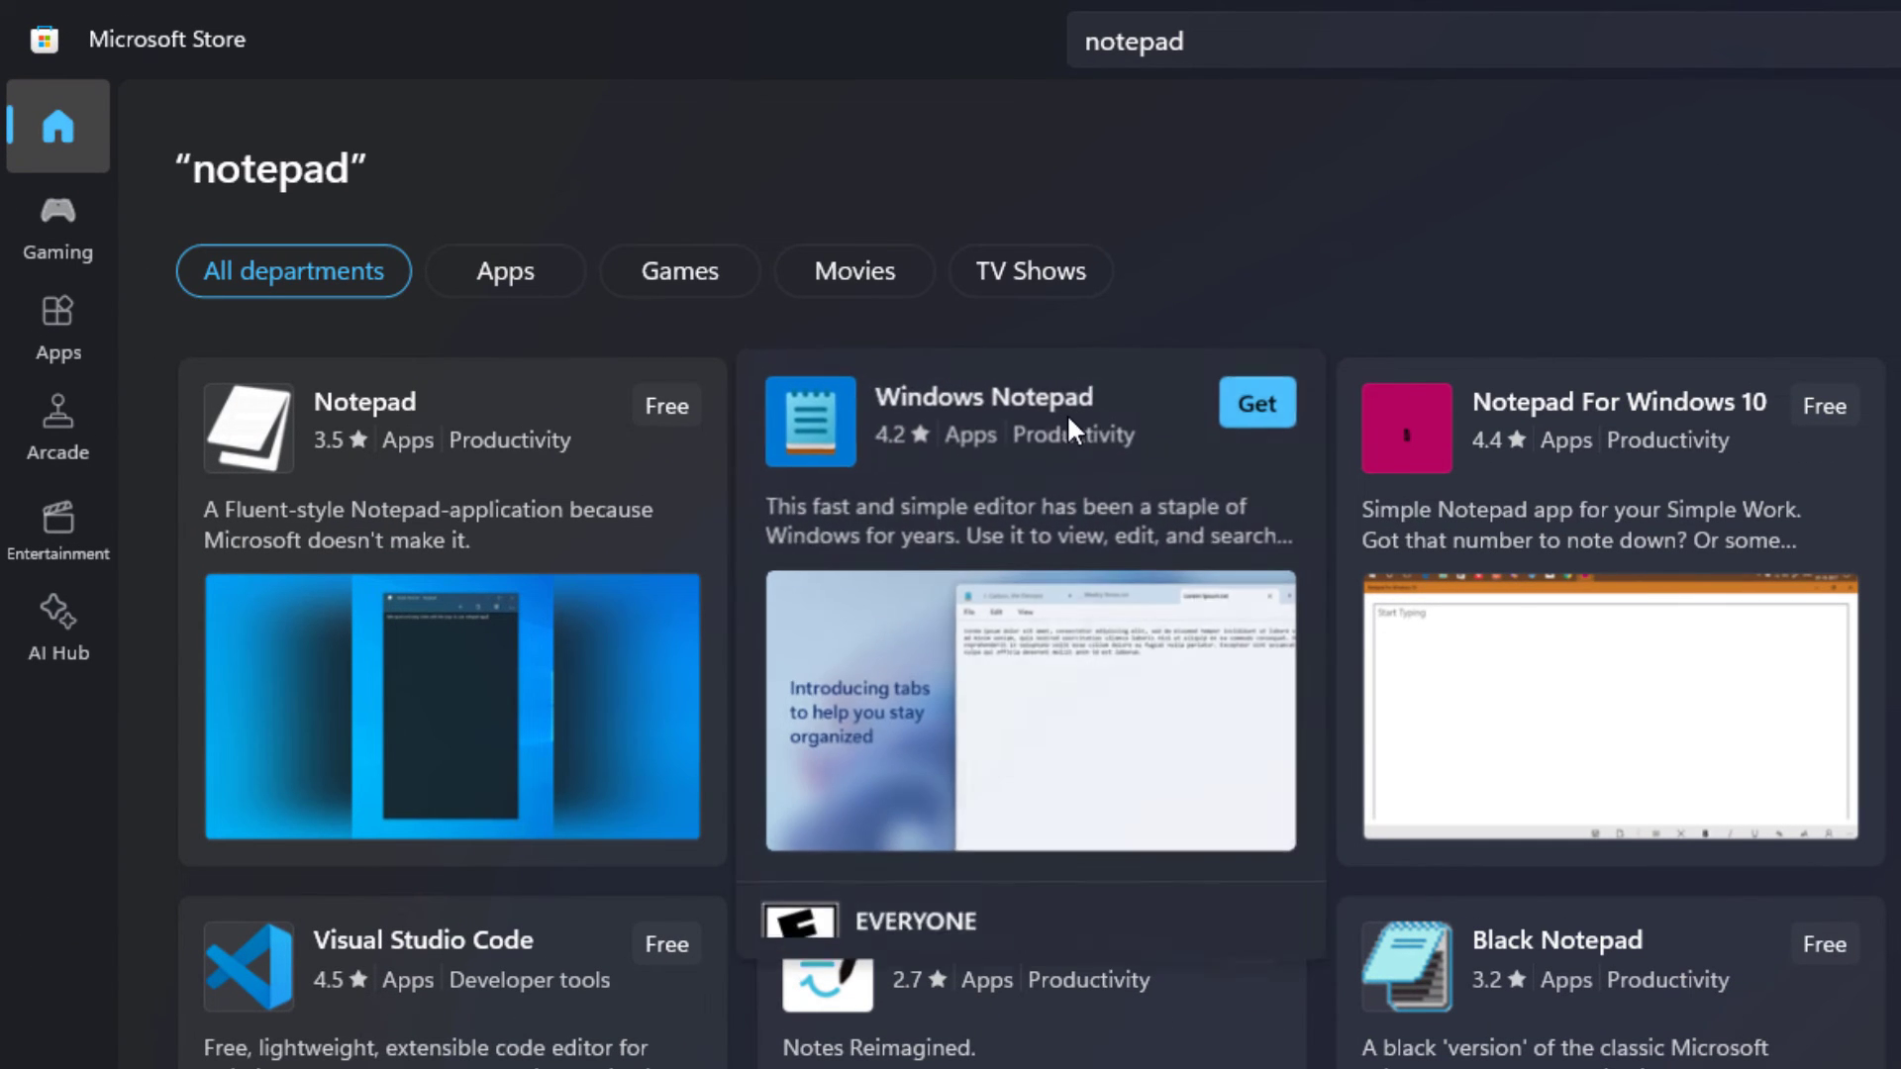
pyautogui.click(1255, 402)
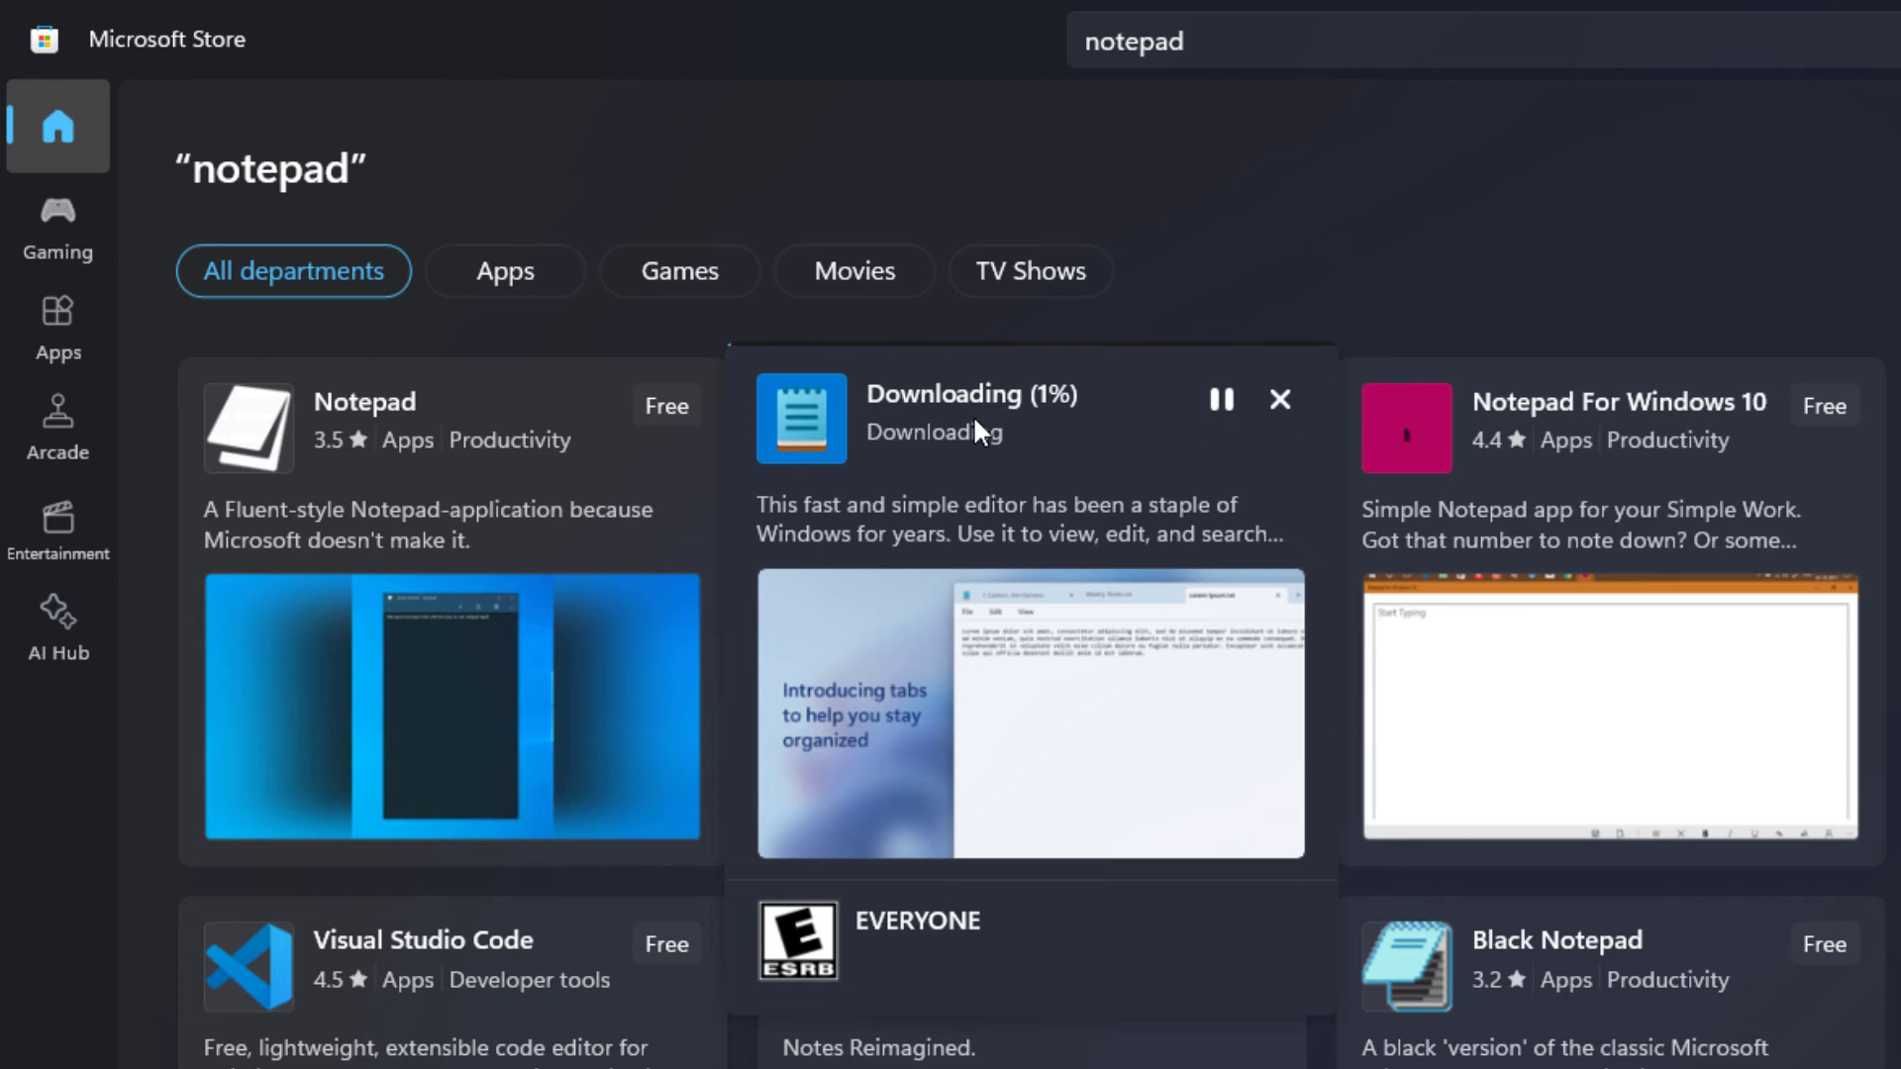
pyautogui.click(972, 414)
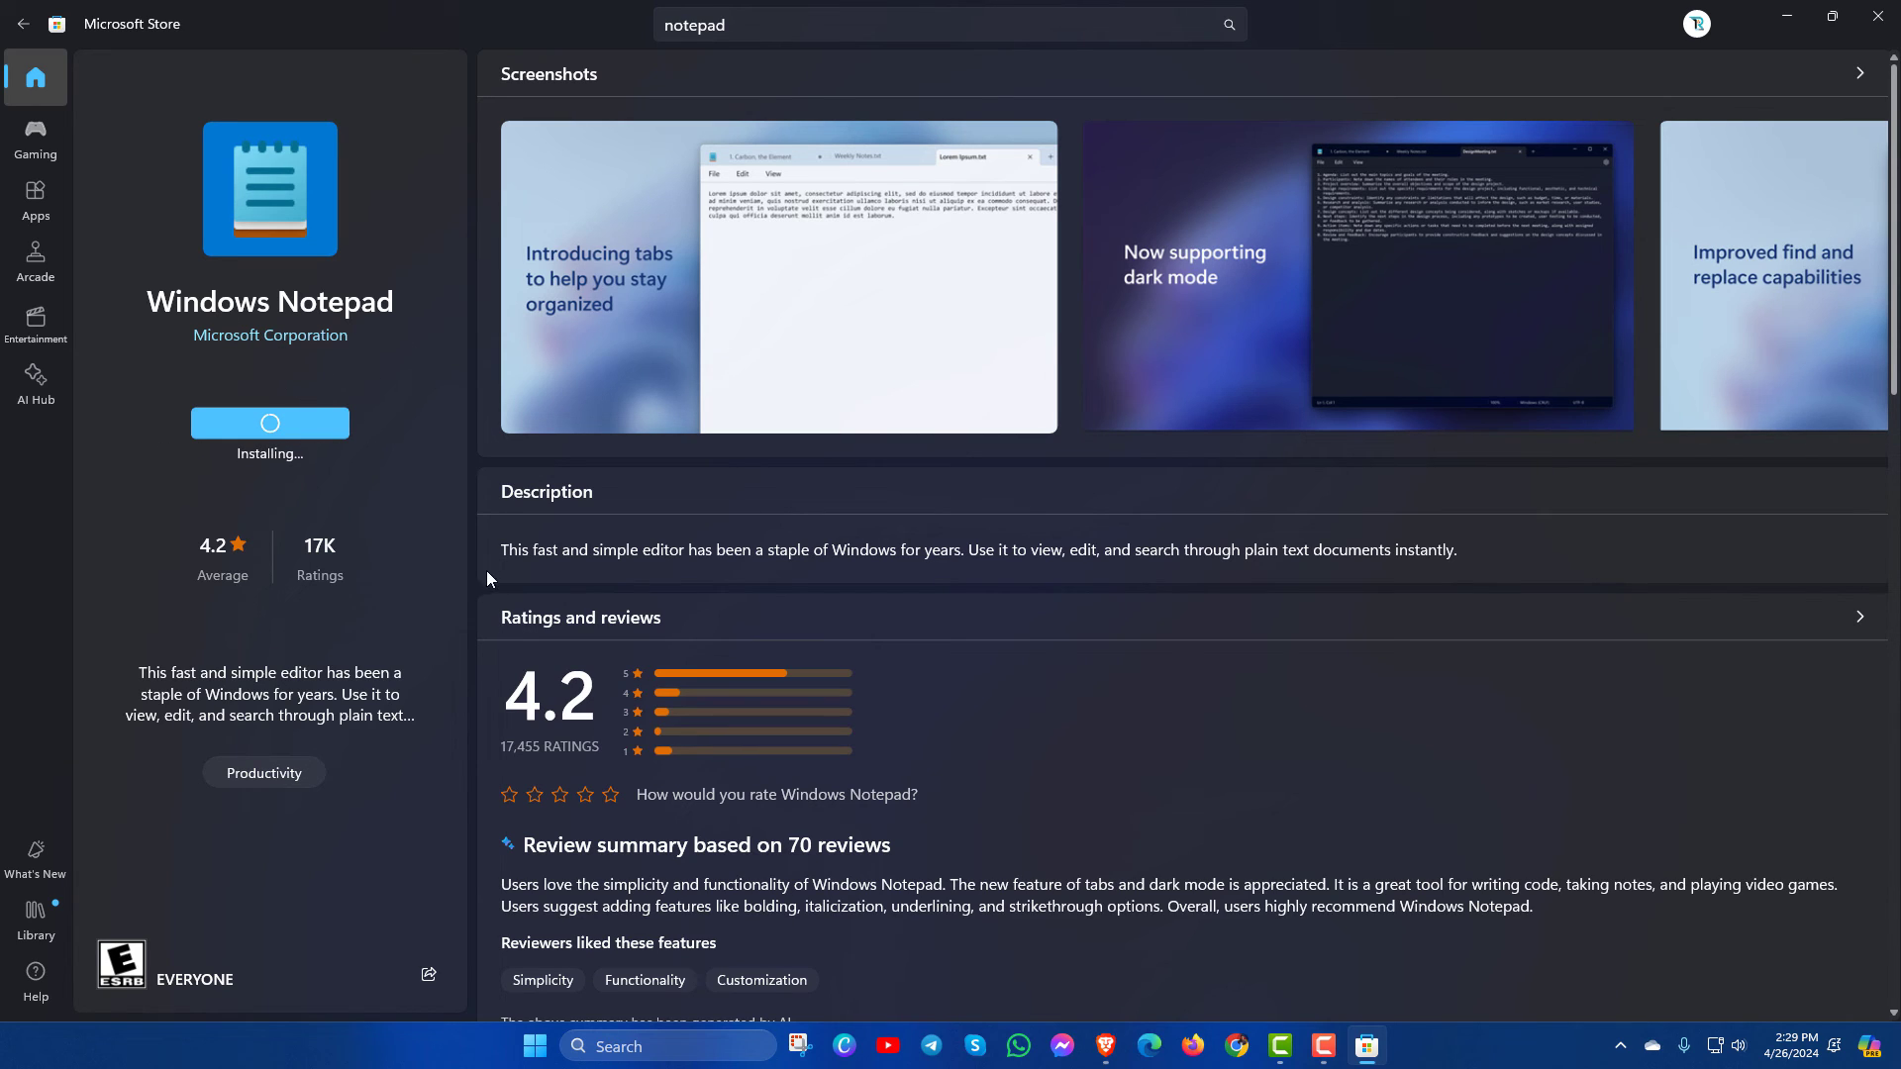
# Step: Launch the reinstalled Notepad from its store page and dismiss the notice about automatic saving
pyautogui.click(288, 439)
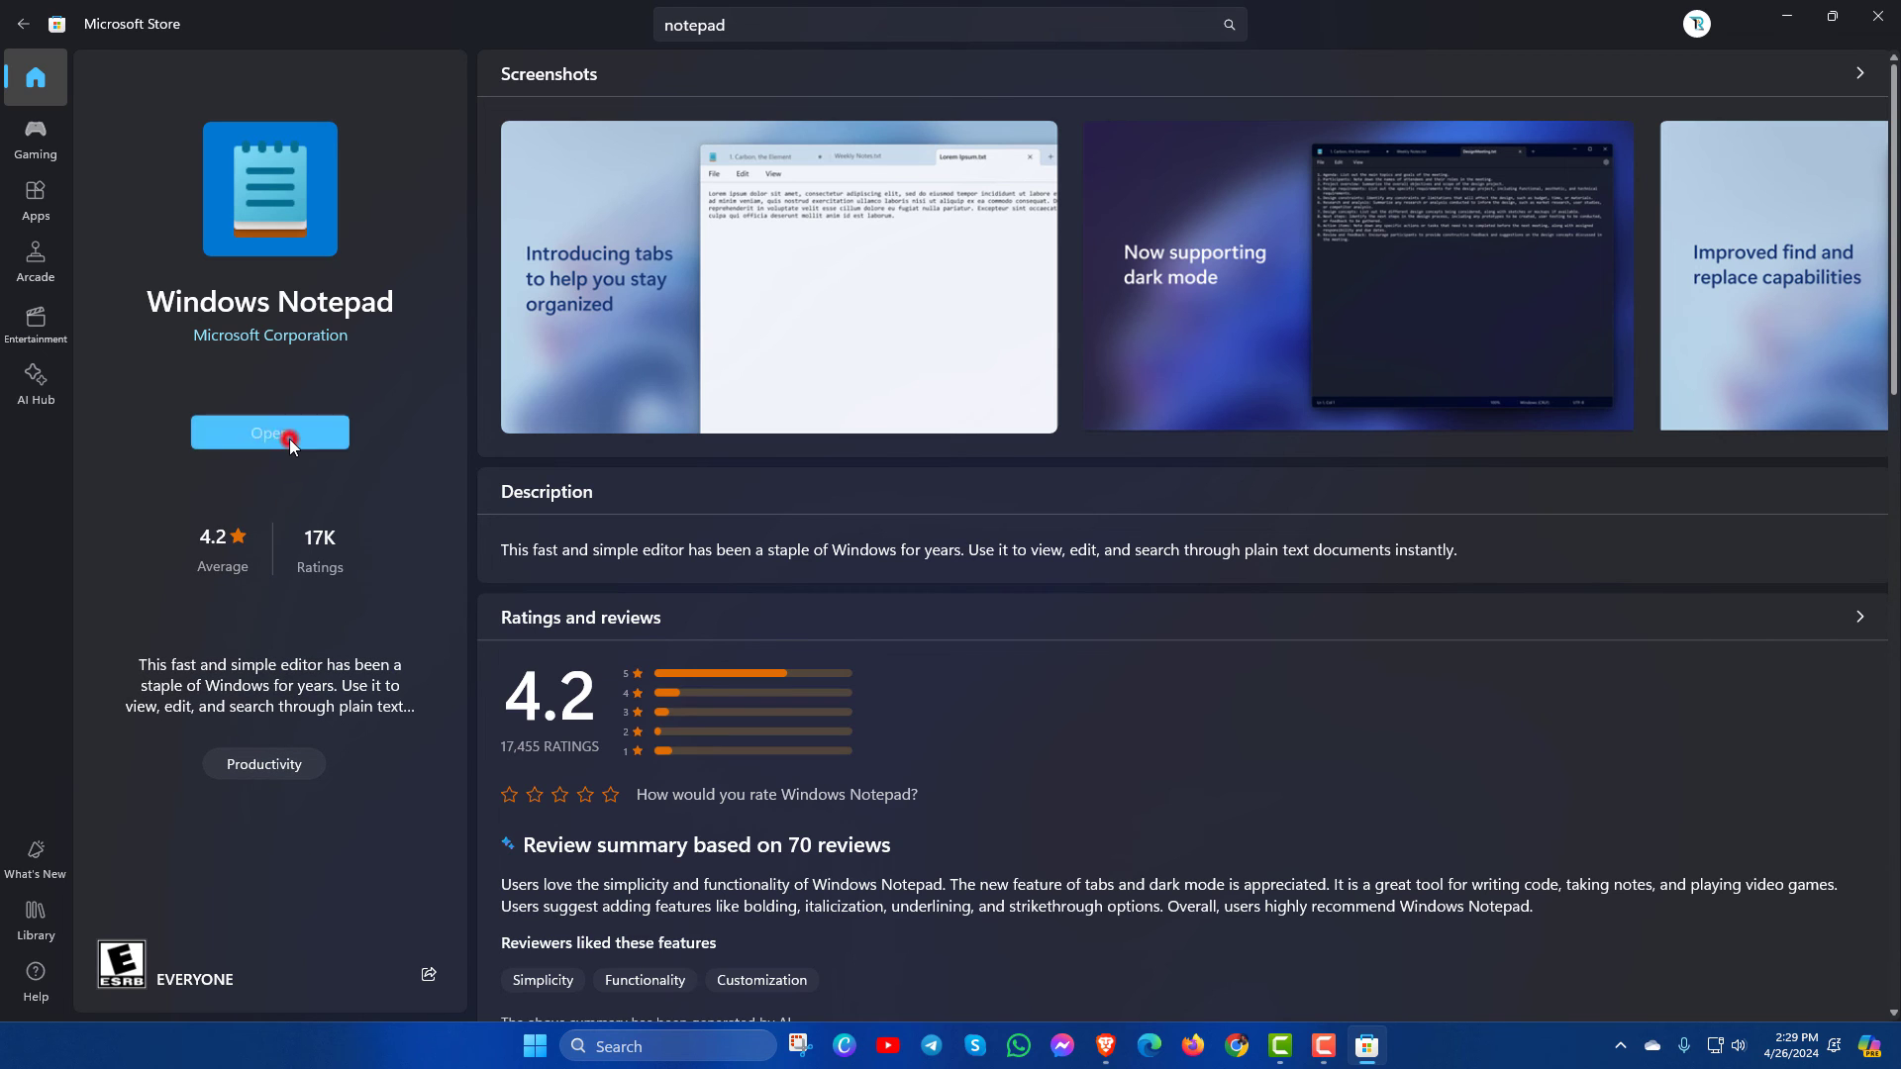
pyautogui.click(475, 281)
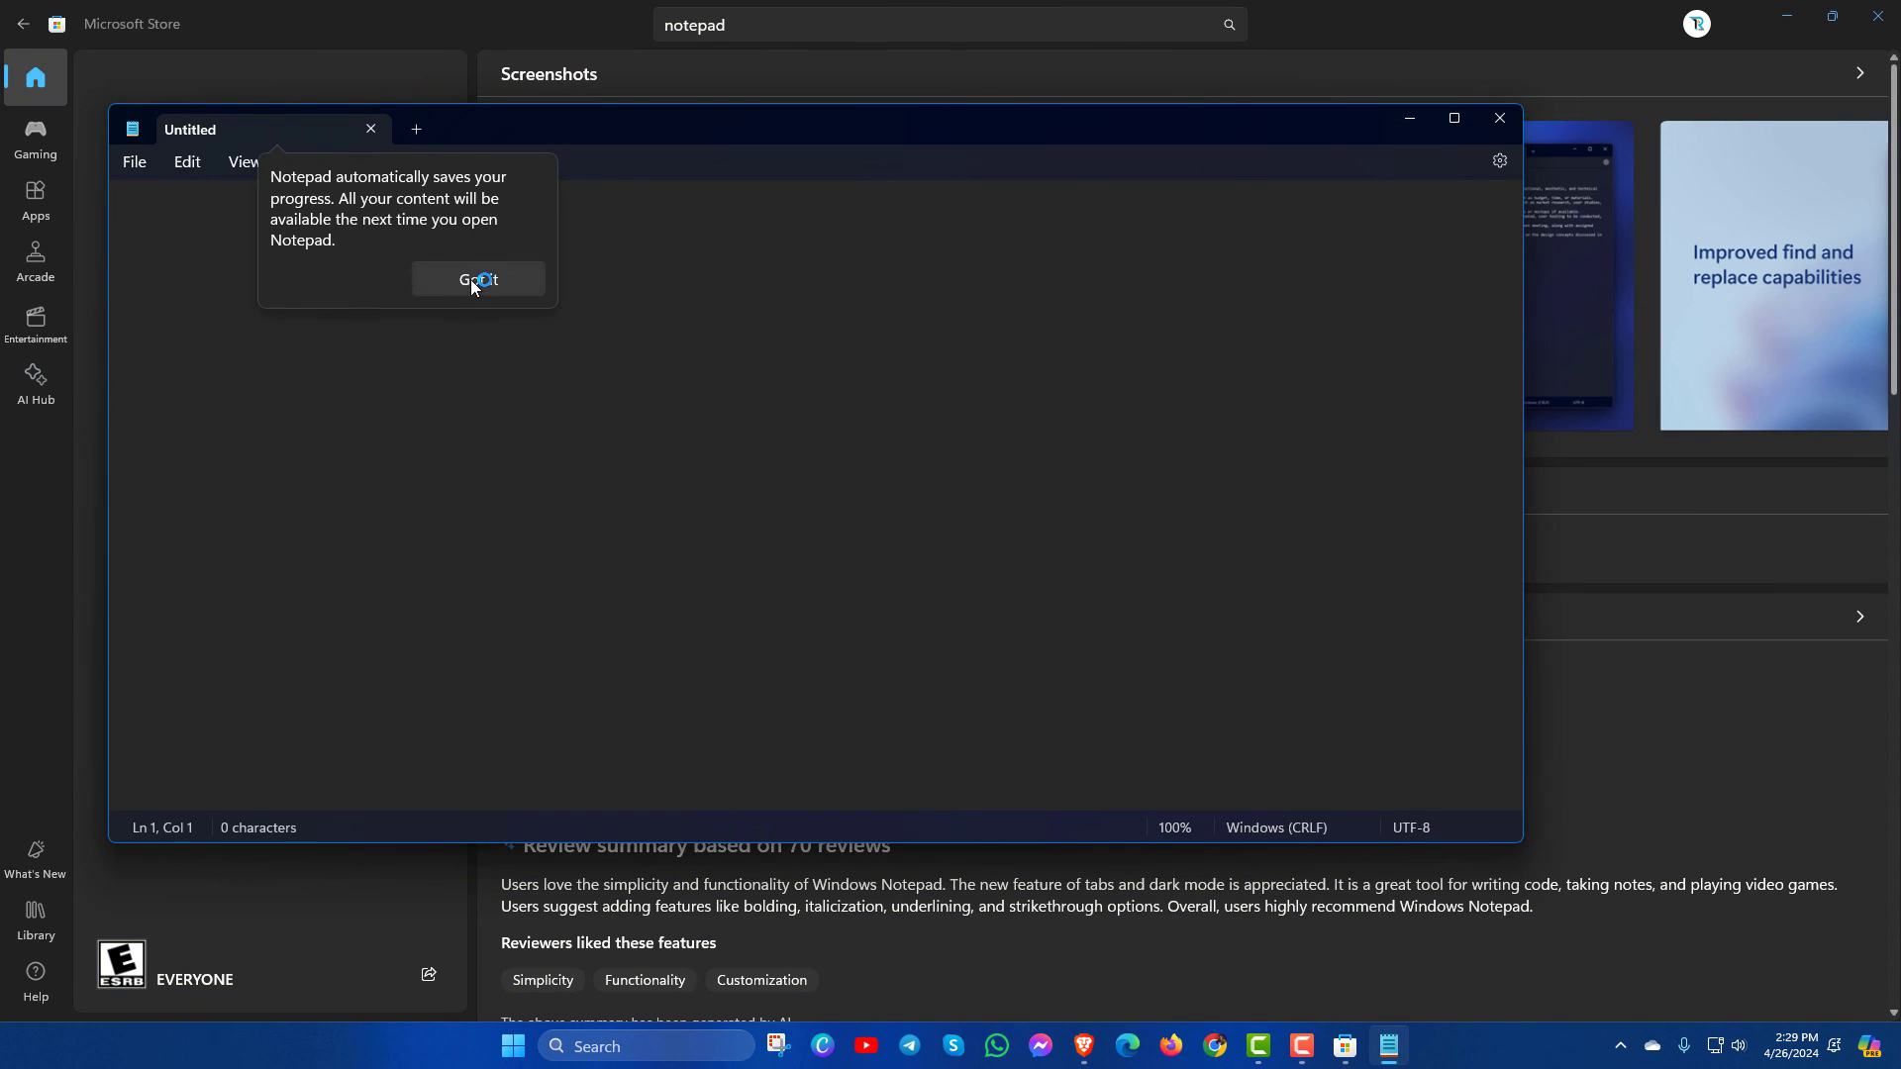
pyautogui.click(475, 282)
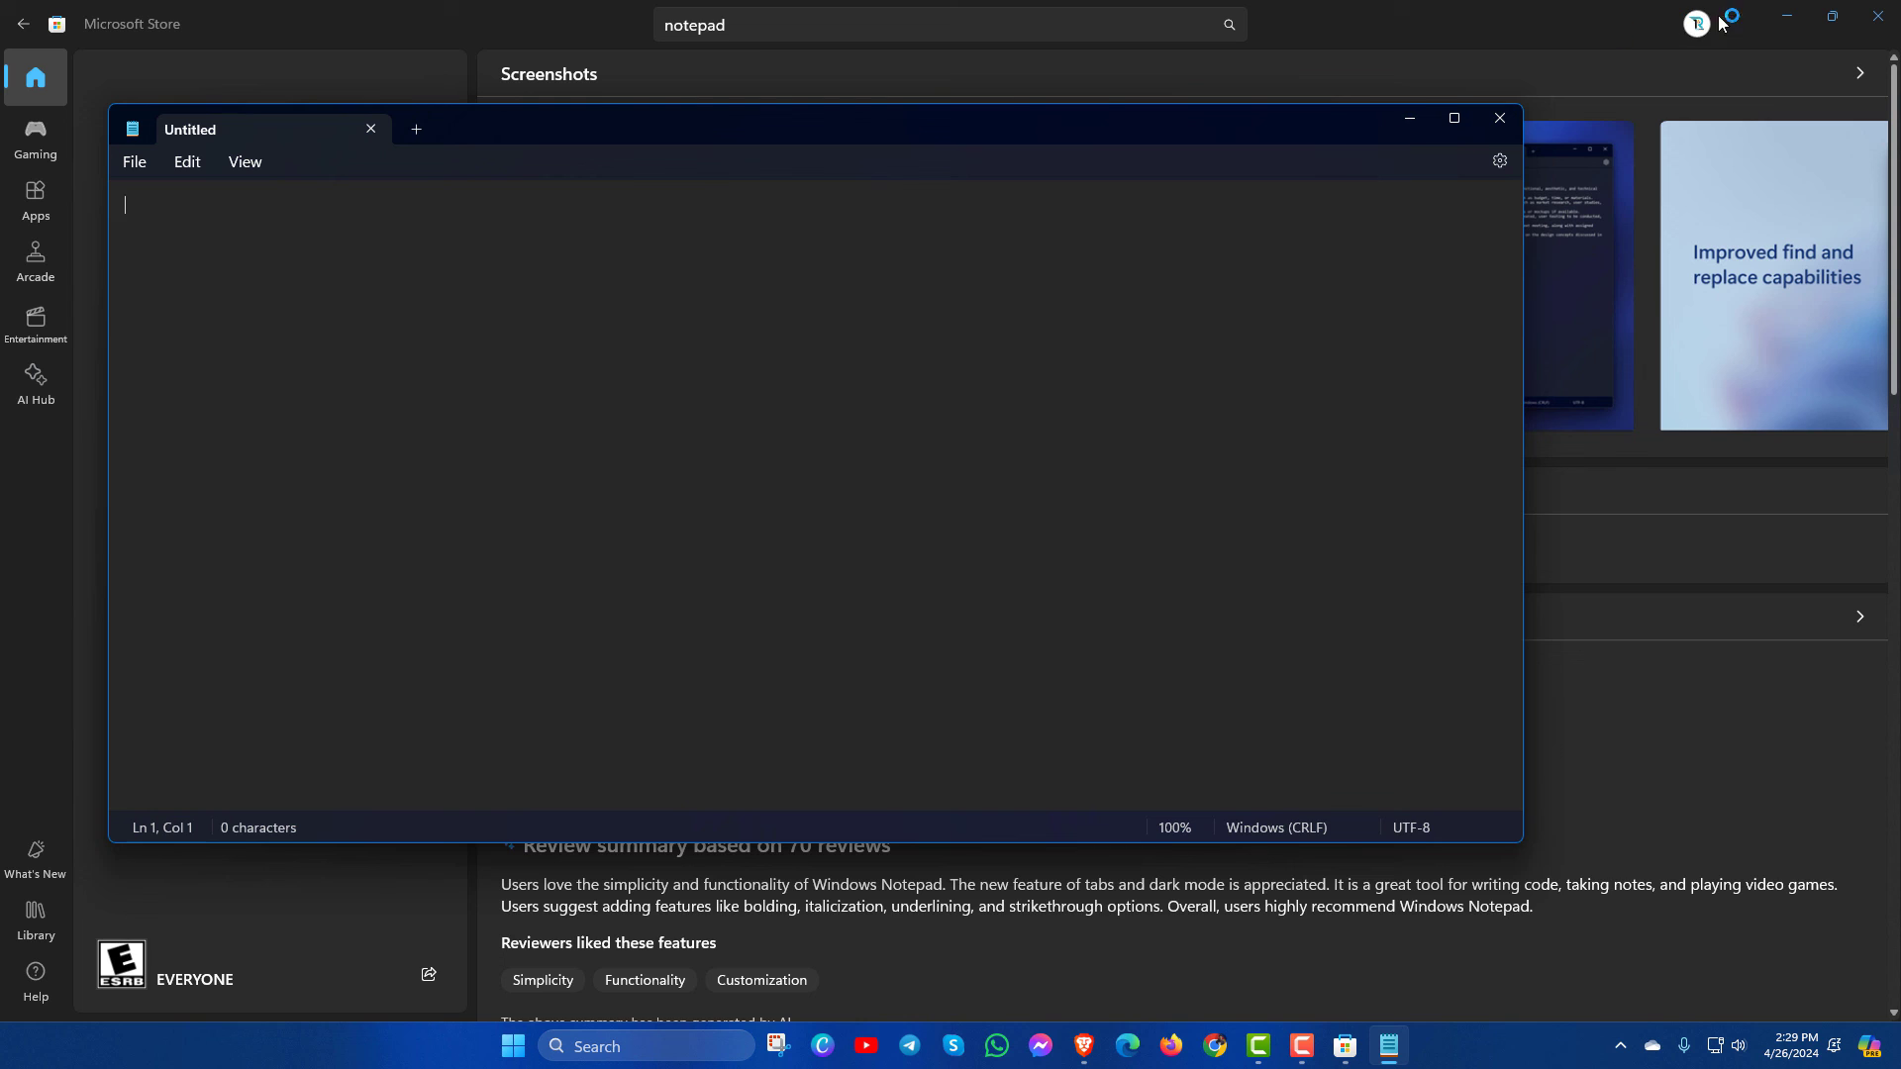
# Step: Minimize Microsoft Store, shift the empty Notepad window across the desktop, and close Notepad
pyautogui.click(1777, 18)
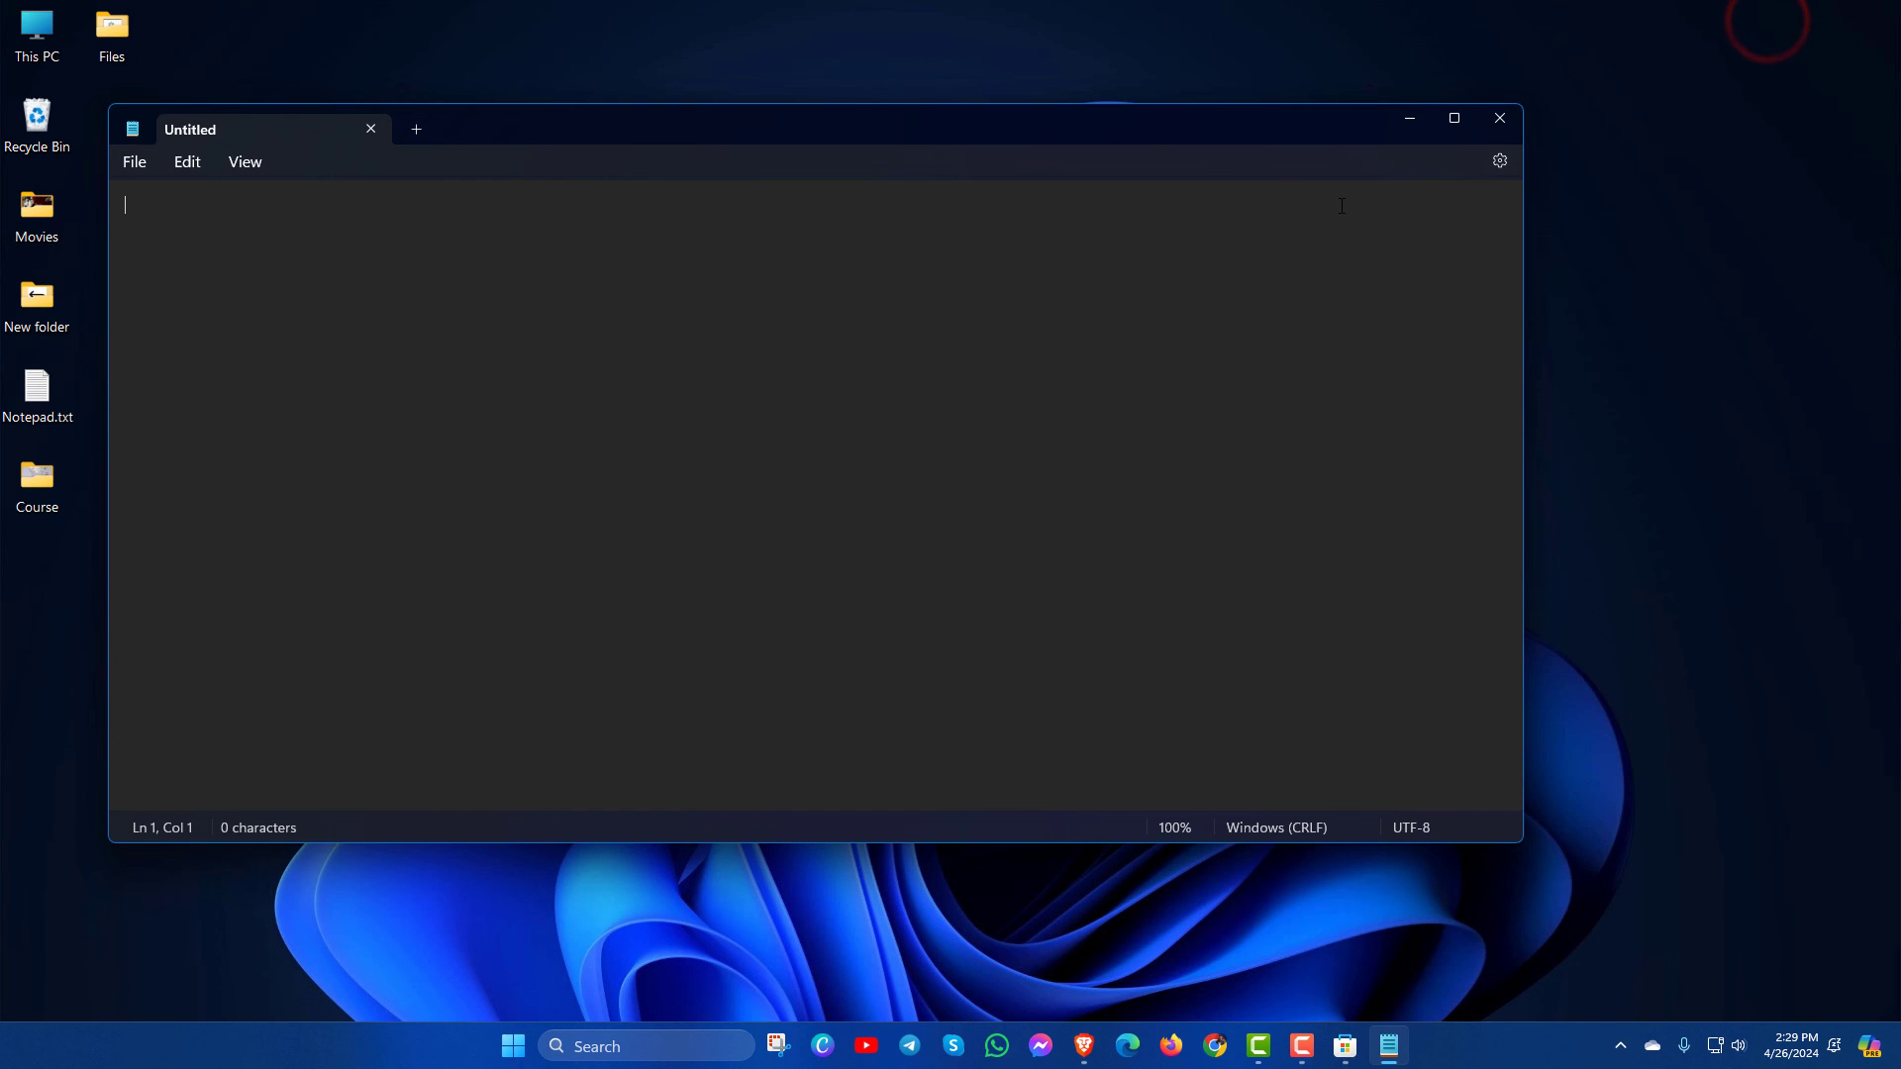
pyautogui.moveTo(1109, 111); pyautogui.dragTo(1271, 99)
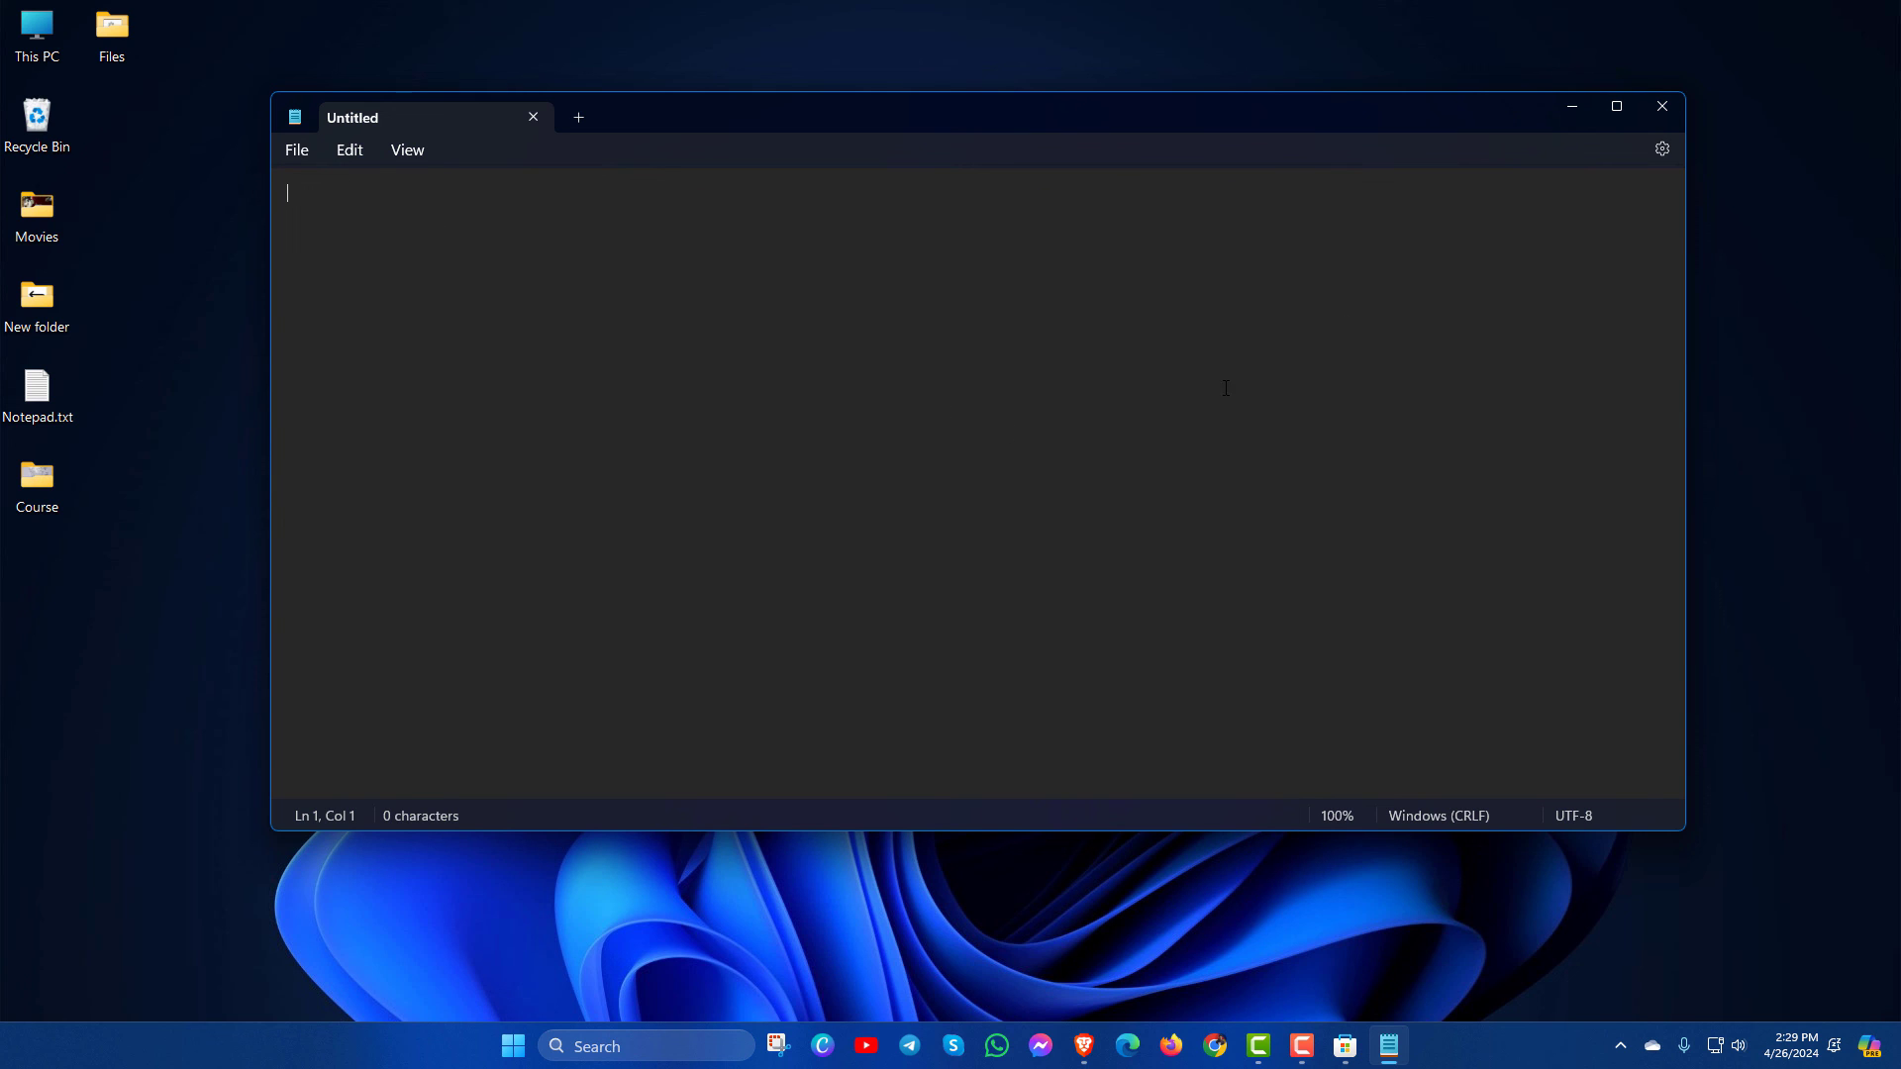
pyautogui.click(1662, 106)
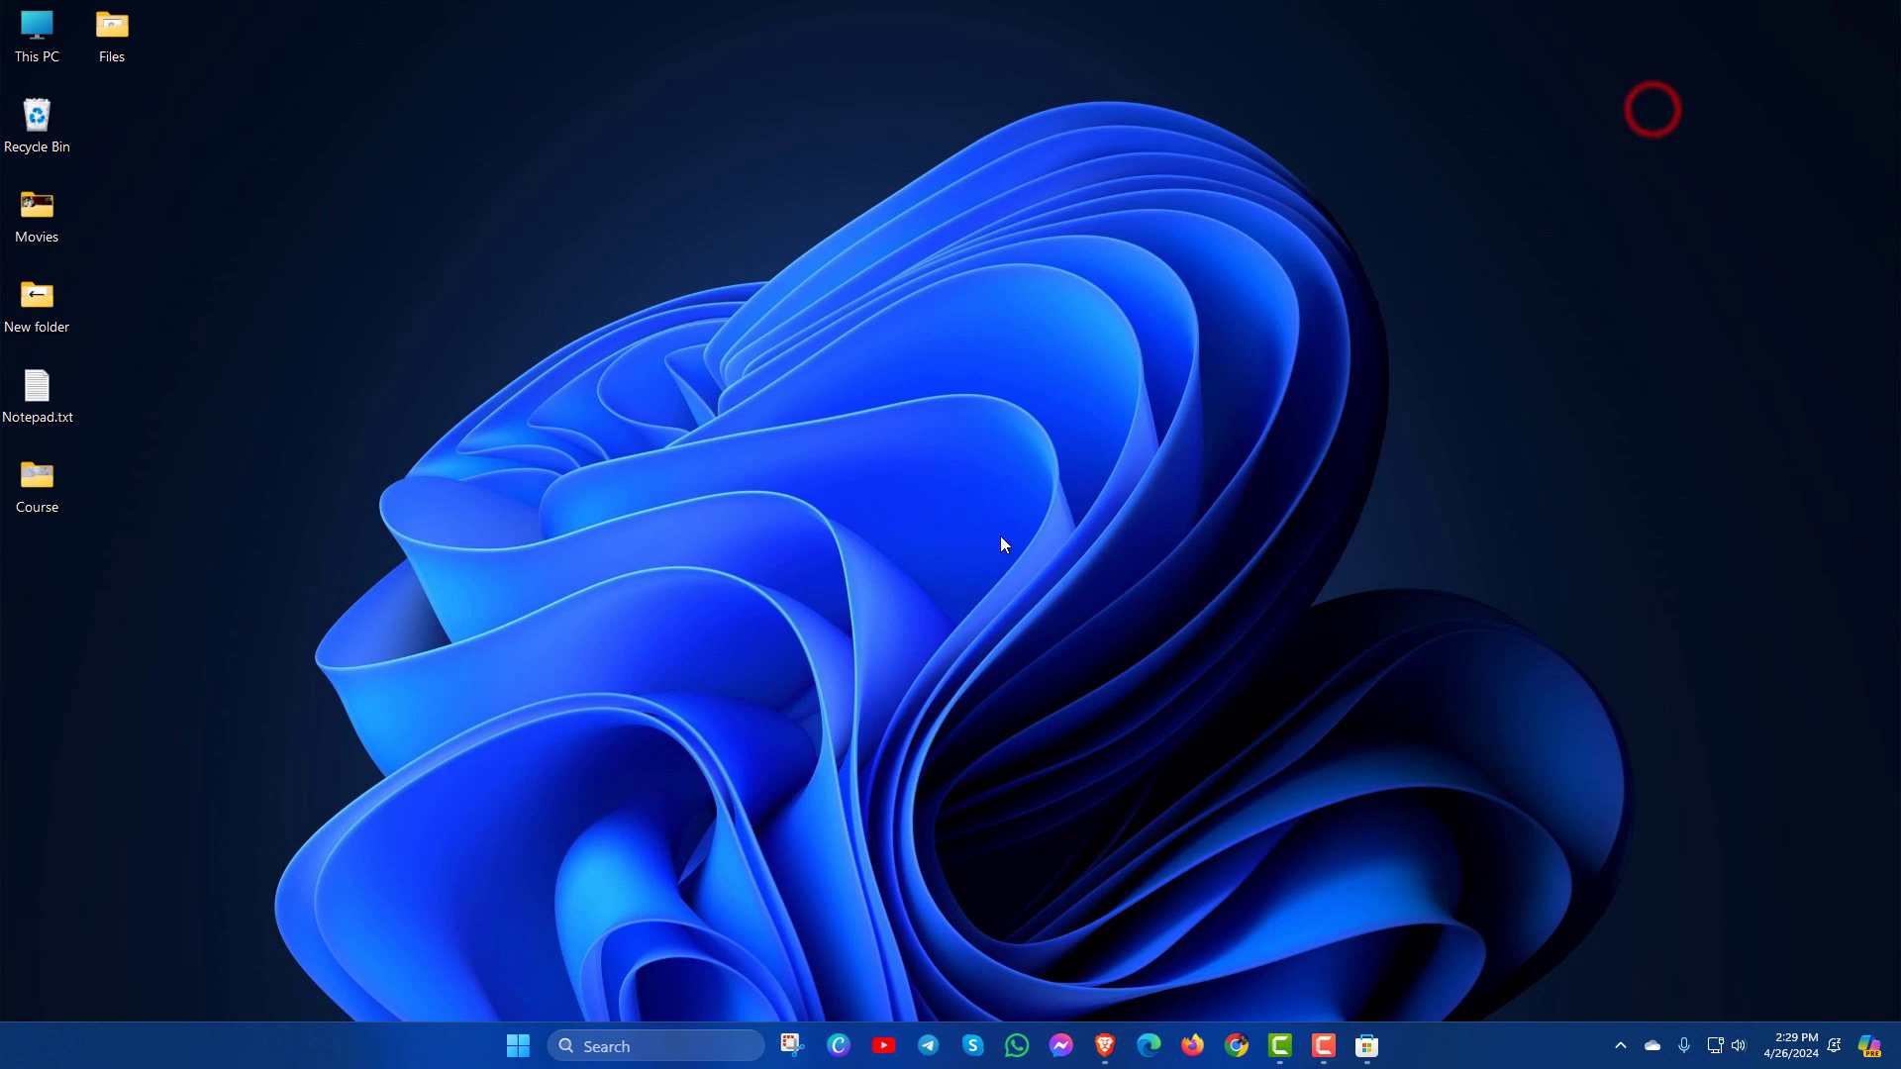